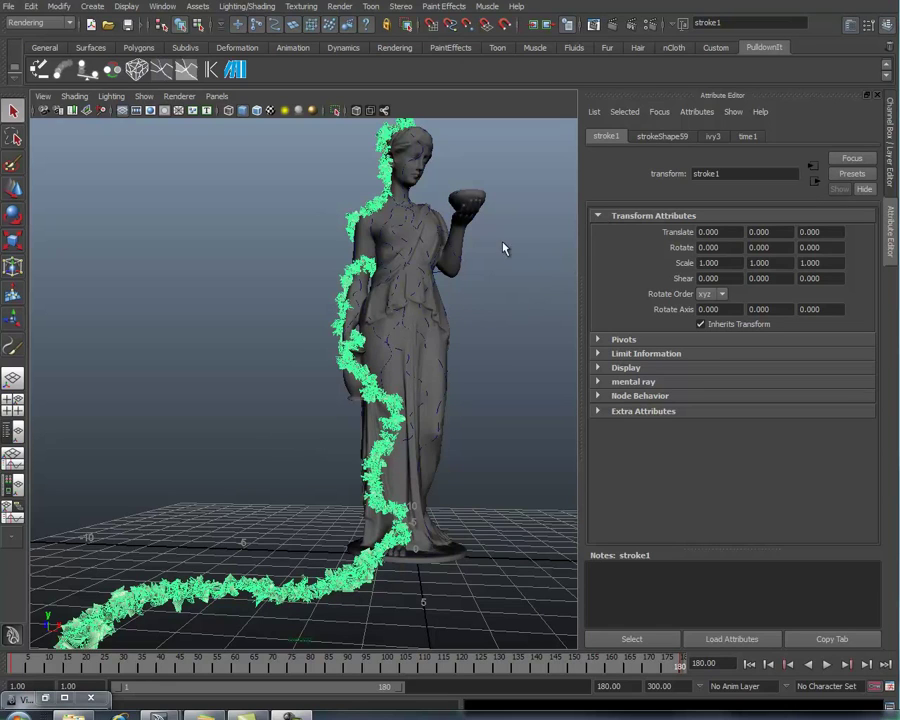
Select the ivy stroke on the statue, show its strokeShape59 attributes and play the growth animation.
{"action": "left_click", "coordinate": [388, 342]}
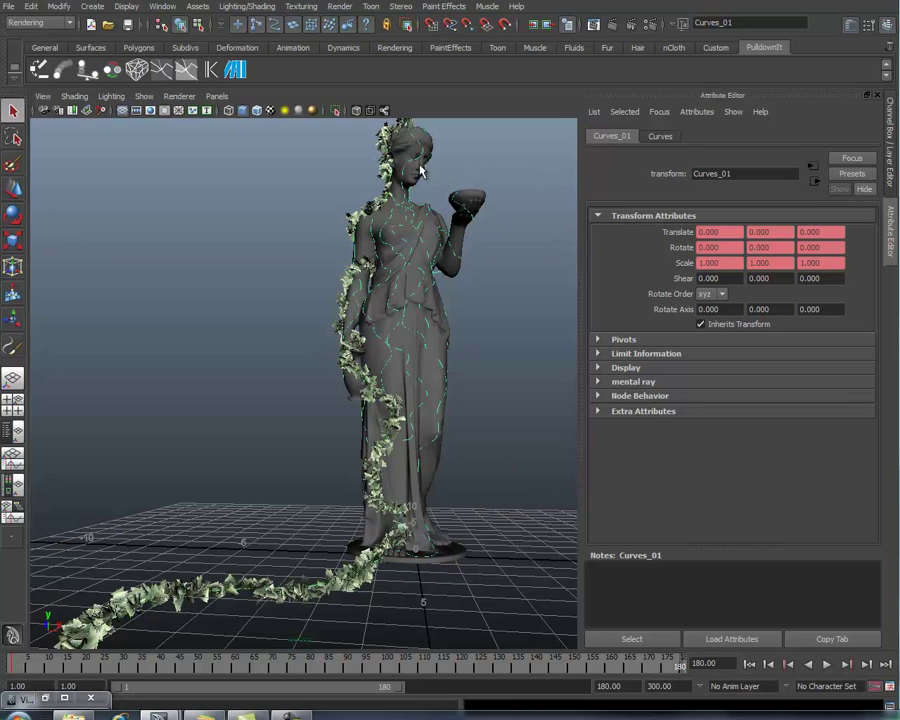
{"action": "left_click", "coordinate": [378, 161]}
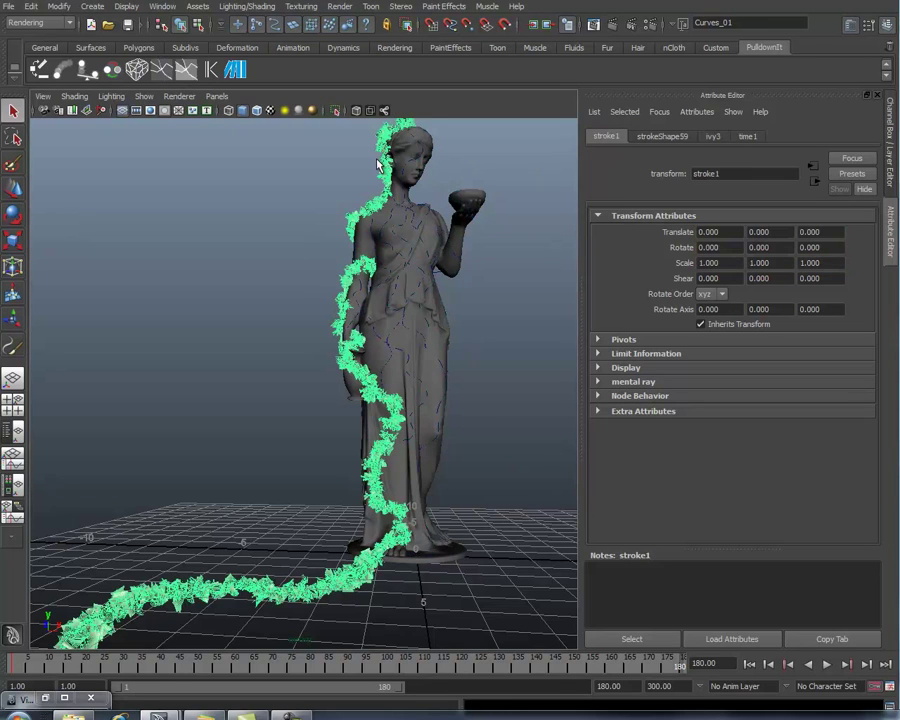
{"action": "left_click", "coordinate": [713, 137]}
{"action": "left_click", "coordinate": [660, 137]}
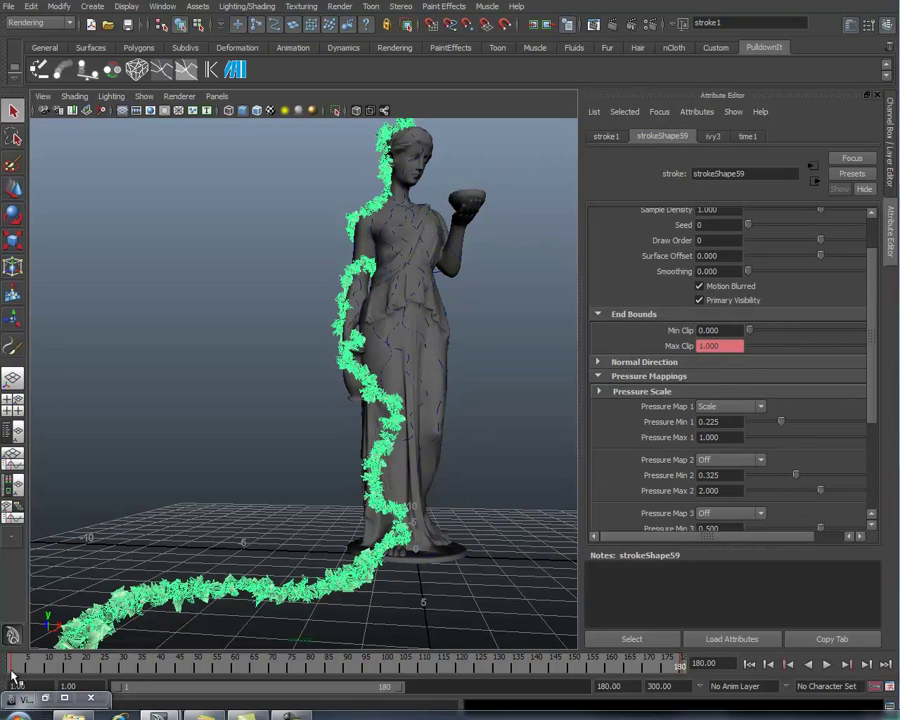
{"action": "key", "text": "alt+v"}
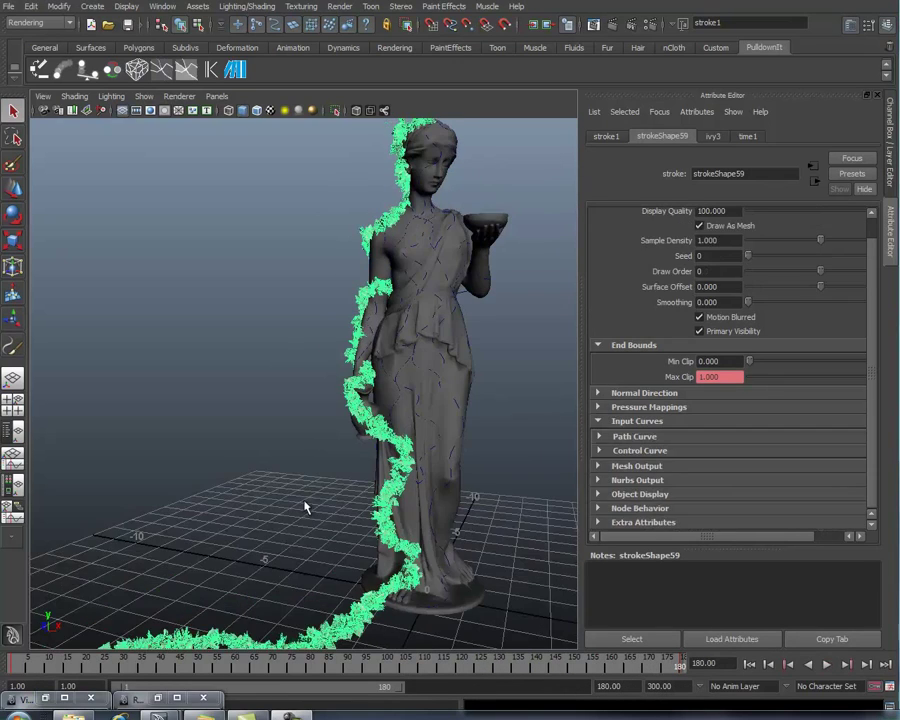
Scrub the animation to frame 31 to examine the ivy's growing end on the ground near the statue's base.
{"action": "right_click_drag", "start_coordinate": [306, 506], "coordinate": [282, 502], "text": "alt"}
{"action": "middle_click_drag", "start_coordinate": [320, 516], "coordinate": [335, 425], "text": "alt"}
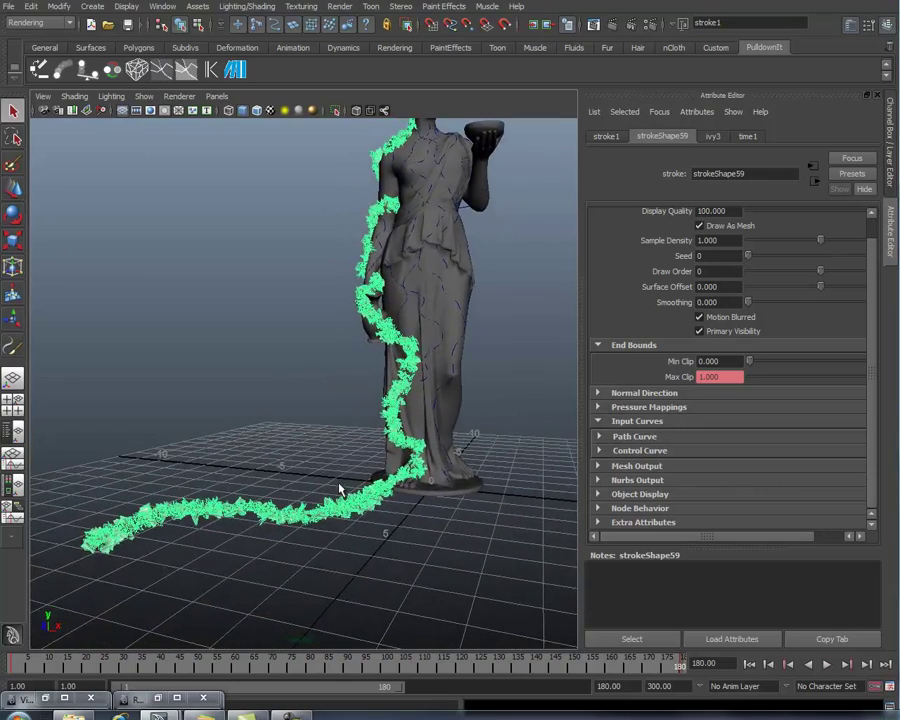
{"action": "right_click_drag", "start_coordinate": [339, 485], "coordinate": [496, 508], "text": "alt"}
{"action": "middle_click_drag", "start_coordinate": [456, 528], "coordinate": [462, 436], "text": "alt"}
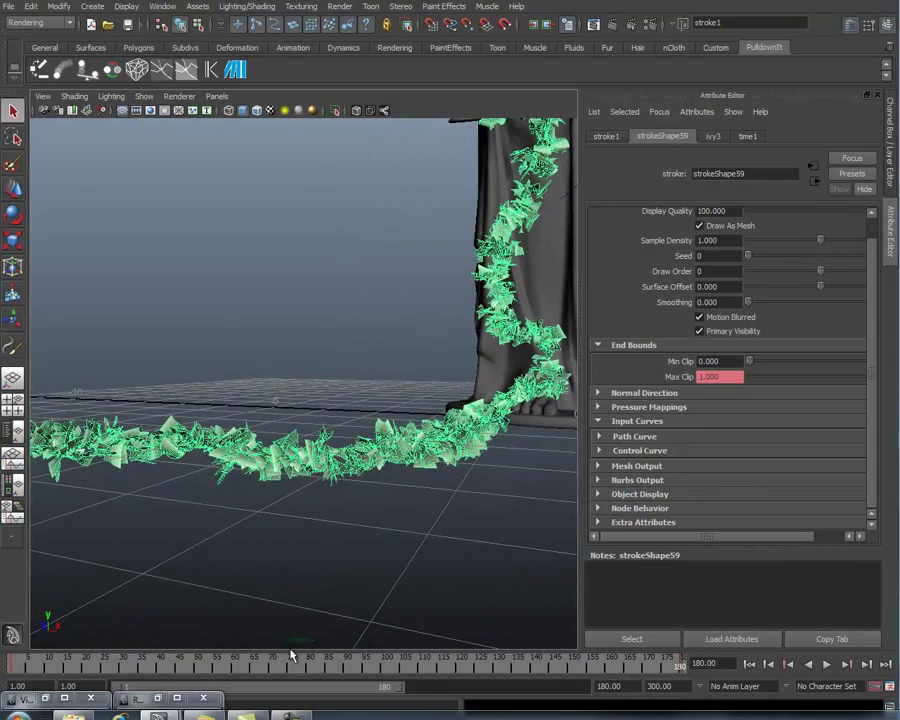
{"action": "left_click_drag", "start_coordinate": [22, 665], "coordinate": [126, 664]}
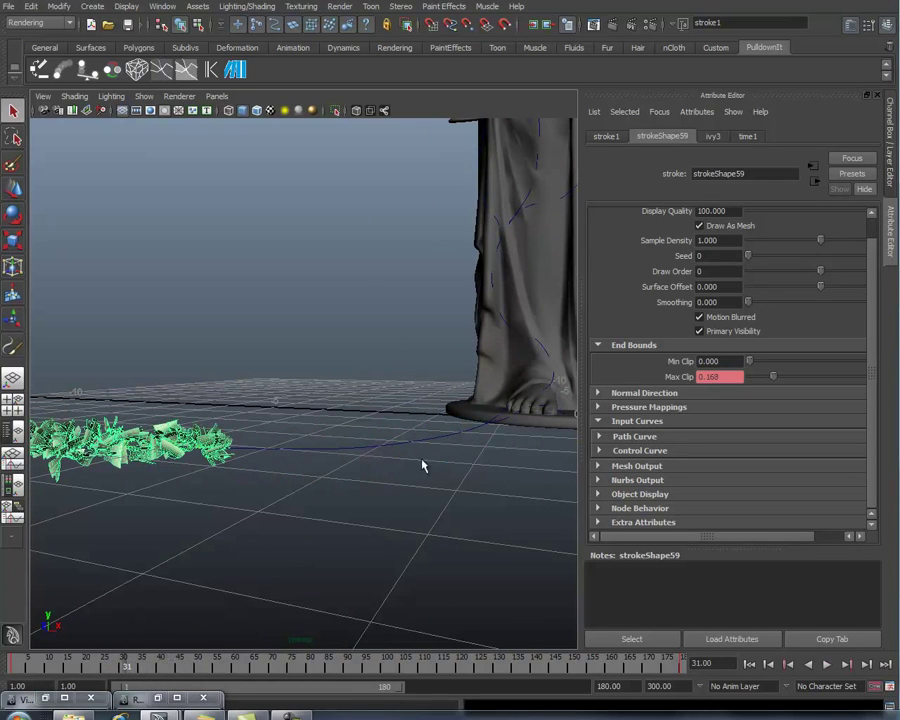
Set Pressure Map 1 in the ivy stroke's pressure mappings to Scale.
{"action": "left_click", "coordinate": [598, 407]}
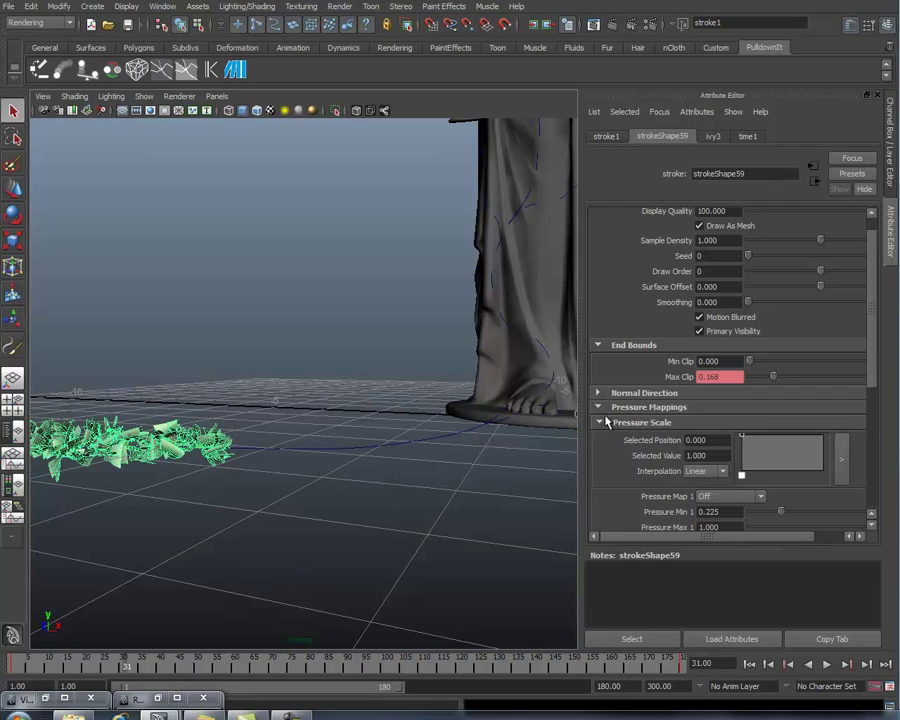
{"action": "left_click", "coordinate": [600, 423]}
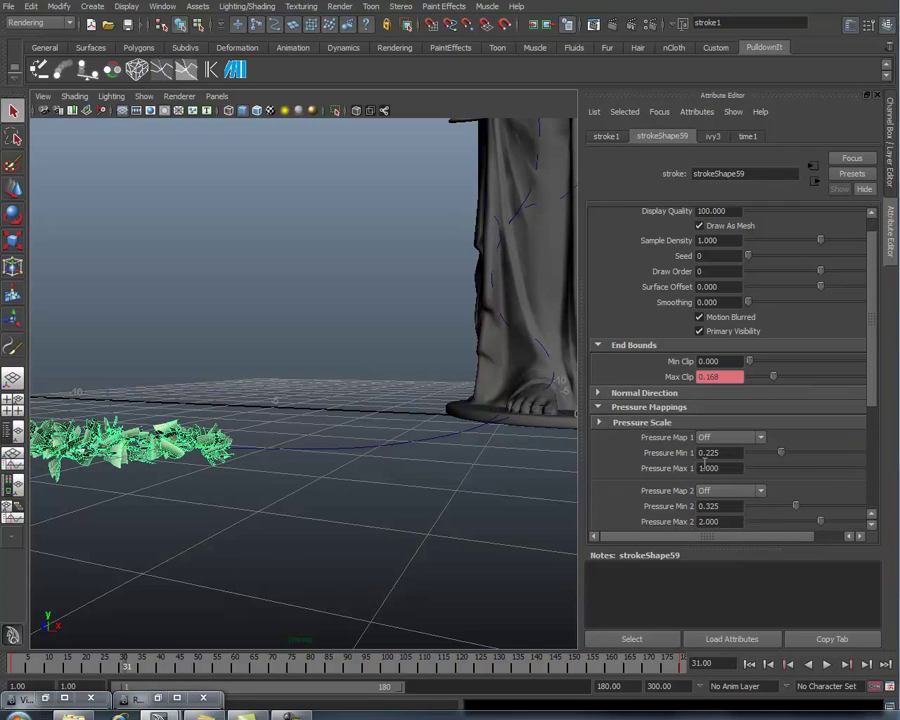
{"action": "left_click", "coordinate": [745, 437]}
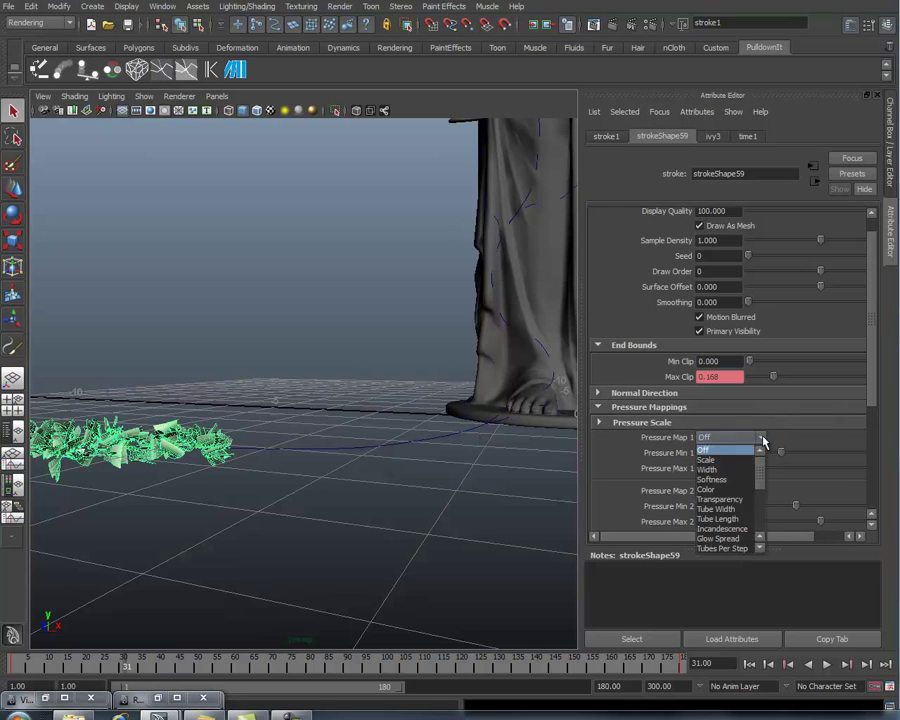
{"action": "left_click", "coordinate": [707, 460]}
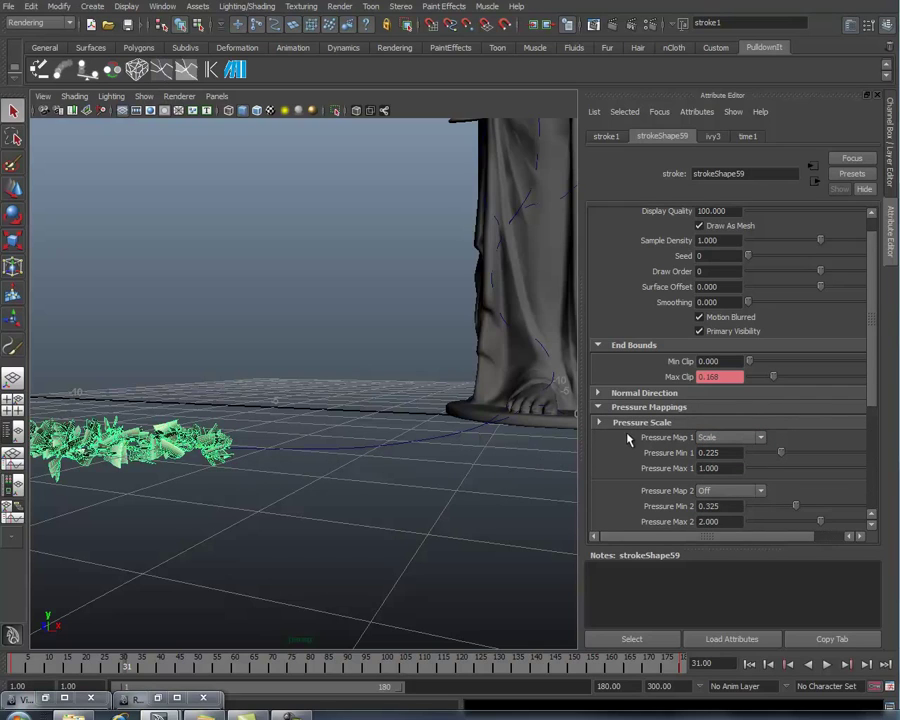
Reshape the Pressure Scale ramp to taper the ivy's tip, with a point at position 0.957 and value 0.680 near its end.
{"action": "left_click", "coordinate": [598, 423]}
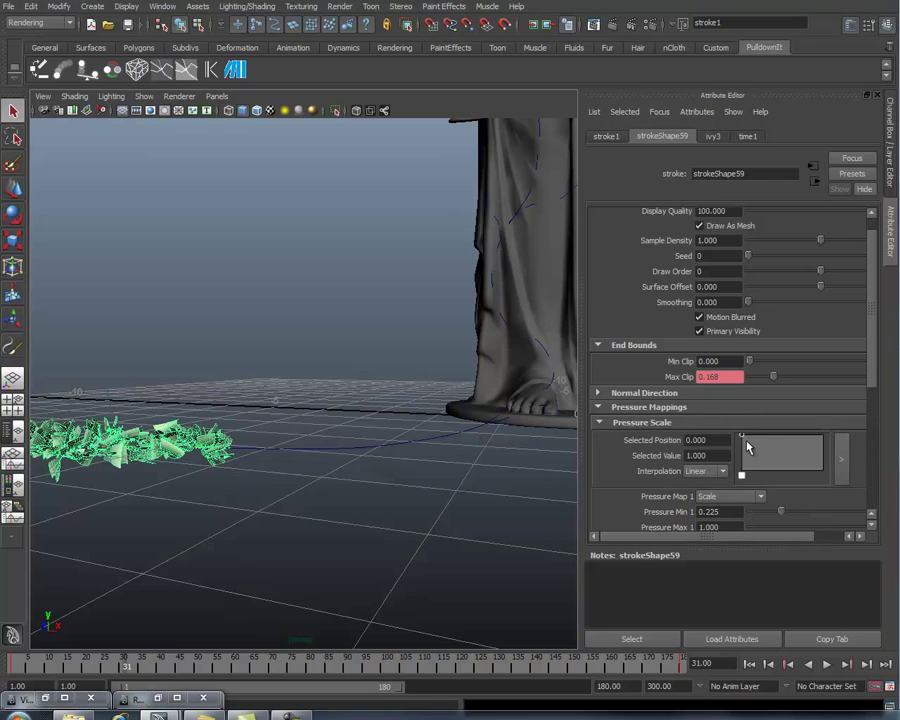
{"action": "left_click", "coordinate": [820, 440]}
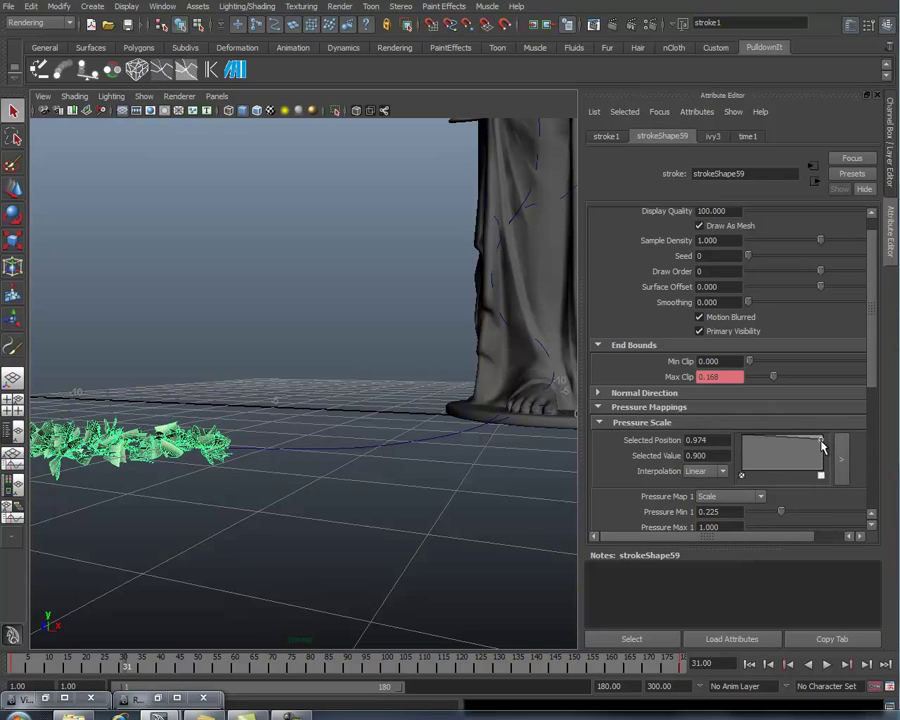
{"action": "mouse_move", "coordinate": [818, 440]}
{"action": "left_mouse_down"}
{"action": "mouse_move", "coordinate": [820, 477]}
{"action": "mouse_move", "coordinate": [819, 435]}
{"action": "left_mouse_up"}
{"action": "middle_click_drag", "start_coordinate": [262, 474], "coordinate": [329, 478], "text": "alt"}
{"action": "mouse_move", "coordinate": [818, 441]}
{"action": "left_mouse_down"}
{"action": "mouse_move", "coordinate": [830, 482]}
{"action": "mouse_move", "coordinate": [810, 468]}
{"action": "mouse_move", "coordinate": [809, 448]}
{"action": "mouse_move", "coordinate": [820, 451]}
{"action": "mouse_move", "coordinate": [812, 447]}
{"action": "left_mouse_up"}
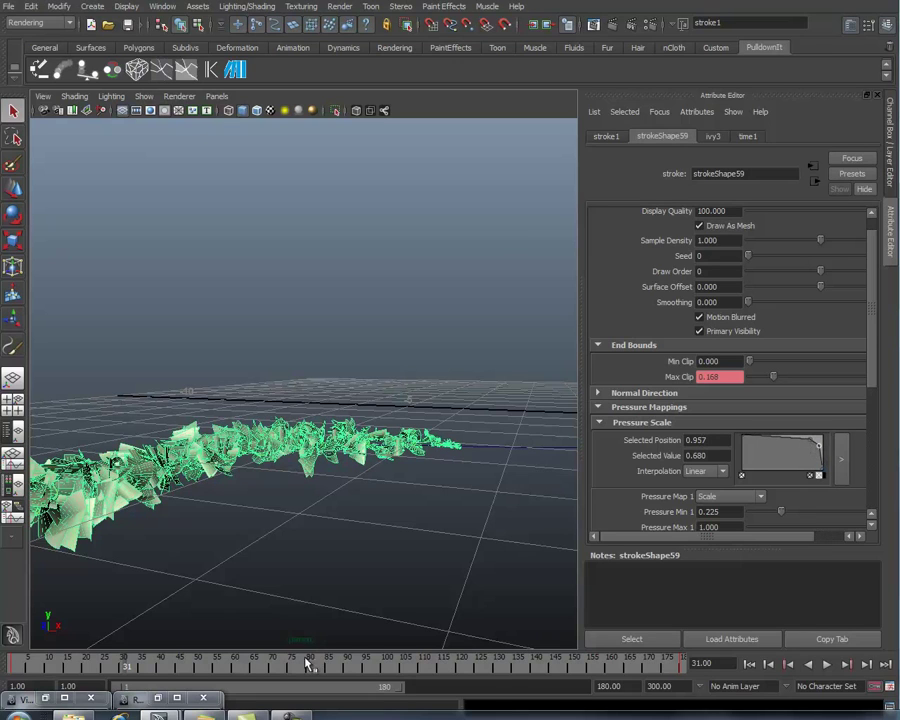
Scrub the animation to frame 34 and examine the tapered ivy tip up close from different angles.
{"action": "mouse_move", "coordinate": [36, 665]}
{"action": "left_mouse_down"}
{"action": "mouse_move", "coordinate": [160, 668]}
{"action": "mouse_move", "coordinate": [42, 670]}
{"action": "mouse_move", "coordinate": [138, 680]}
{"action": "left_mouse_up"}
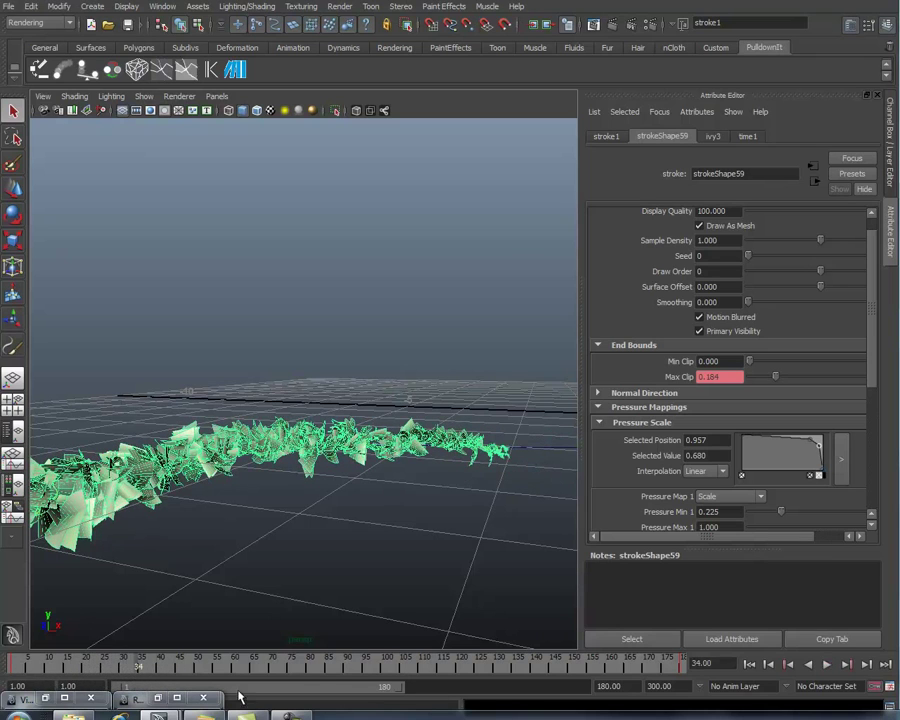
{"action": "scroll", "coordinate": [449, 440], "scroll_direction": "up", "scroll_amount": 3}
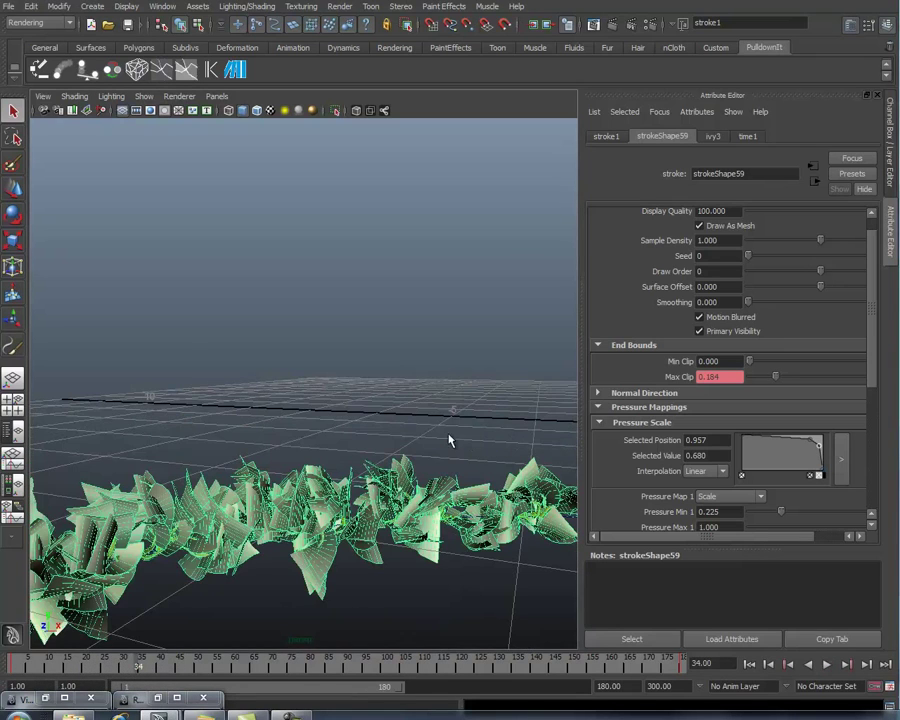
{"action": "mouse_move", "coordinate": [473, 438]}
{"action": "left_mouse_down", "text": "alt"}
{"action": "mouse_move", "coordinate": [456, 356]}
{"action": "mouse_move", "coordinate": [420, 405]}
{"action": "mouse_move", "coordinate": [430, 420]}
{"action": "left_mouse_up", "text": "alt"}
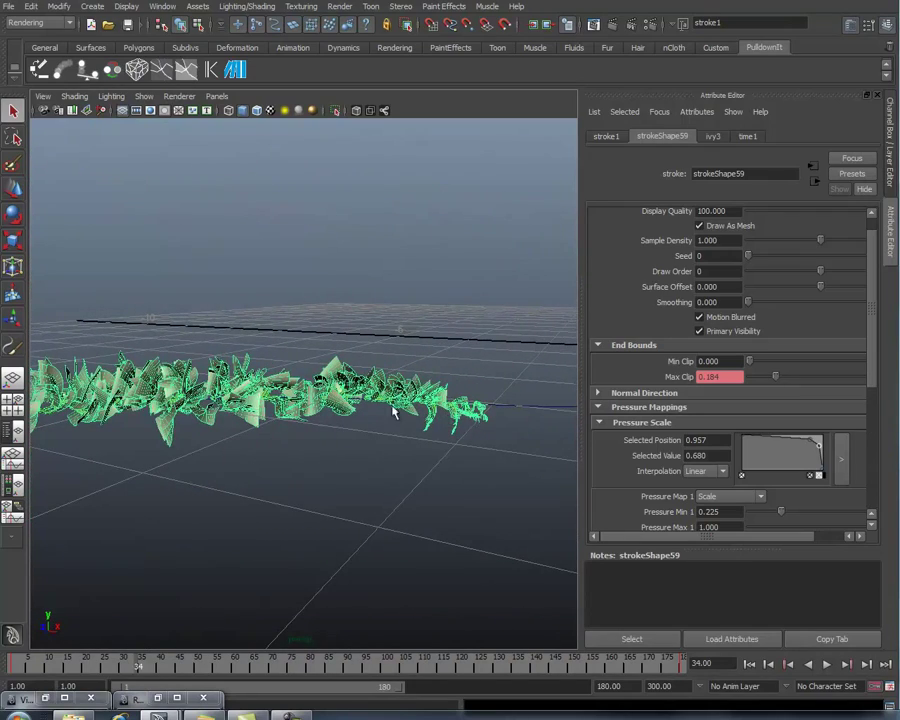
{"action": "mouse_move", "coordinate": [423, 458]}
{"action": "left_mouse_down", "text": "alt"}
{"action": "mouse_move", "coordinate": [444, 460]}
{"action": "mouse_move", "coordinate": [400, 457]}
{"action": "left_mouse_up", "text": "alt"}
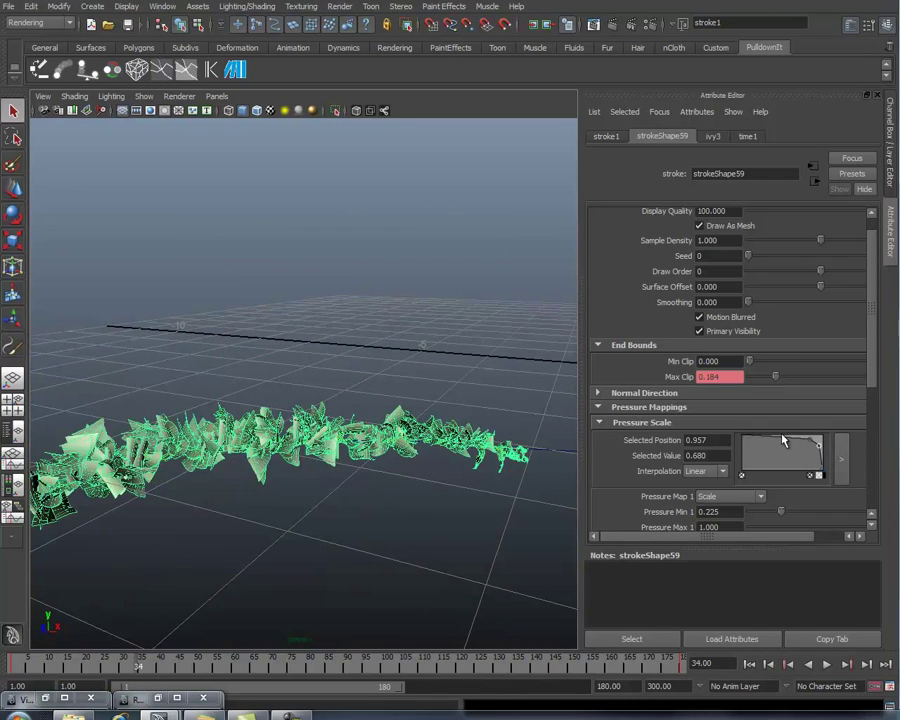
Set Pressure Map 2 of the ivy stroke to Glow Spread and Pressure Map 3 to Num Leaves.
{"action": "scroll", "coordinate": [870, 398], "scroll_direction": "down", "scroll_amount": 4}
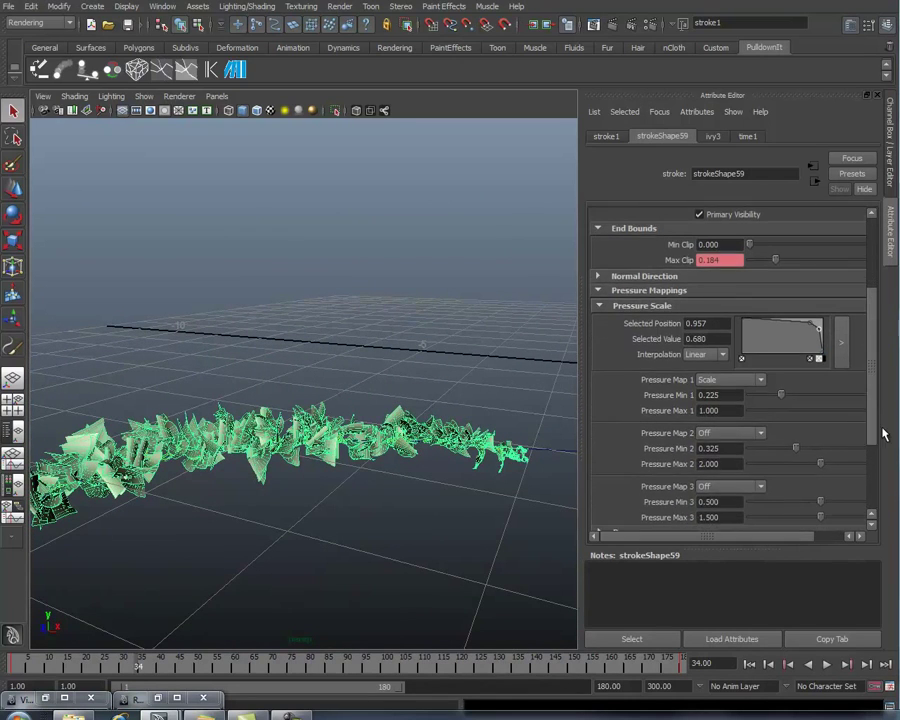
{"action": "left_click", "coordinate": [760, 422]}
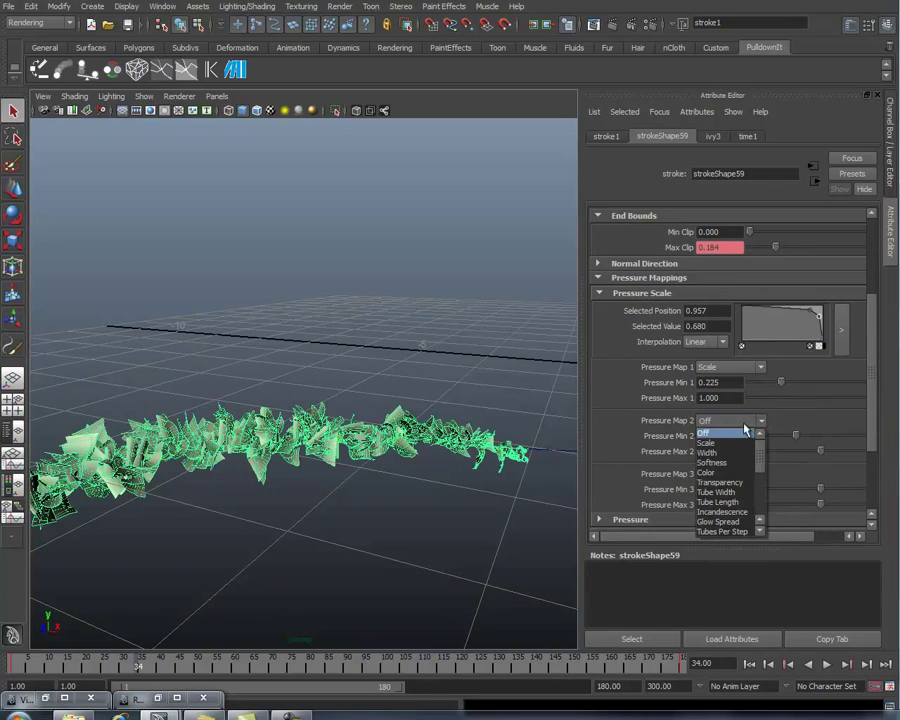
{"action": "left_click", "coordinate": [733, 522]}
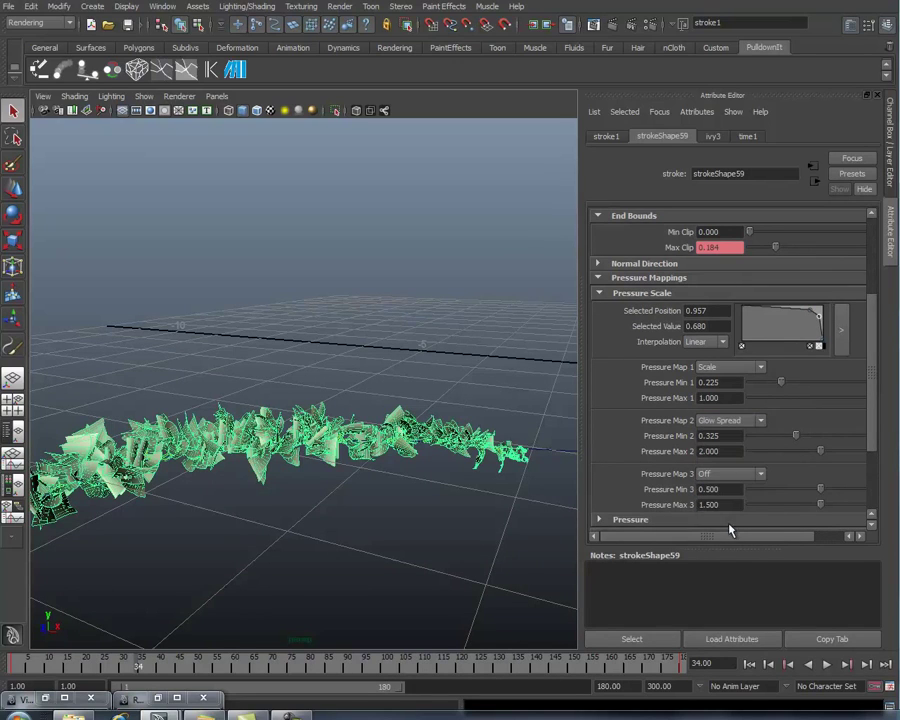
{"action": "left_click", "coordinate": [760, 474]}
{"action": "scroll", "coordinate": [762, 520], "scroll_direction": "down", "scroll_amount": 1}
{"action": "left_click_drag", "start_coordinate": [762, 520], "coordinate": [764, 556]}
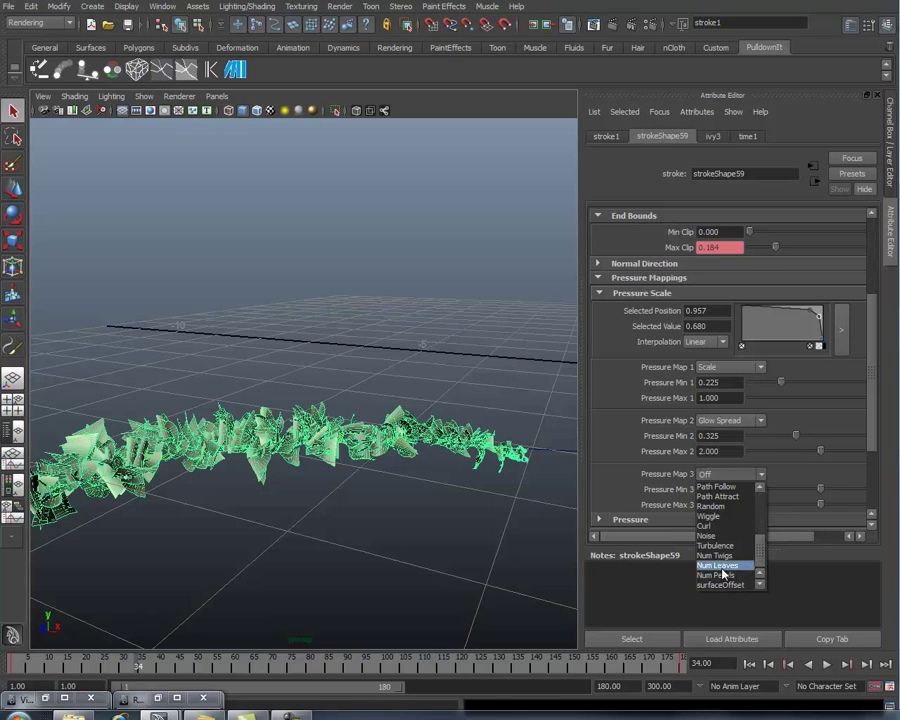
{"action": "left_click", "coordinate": [735, 565]}
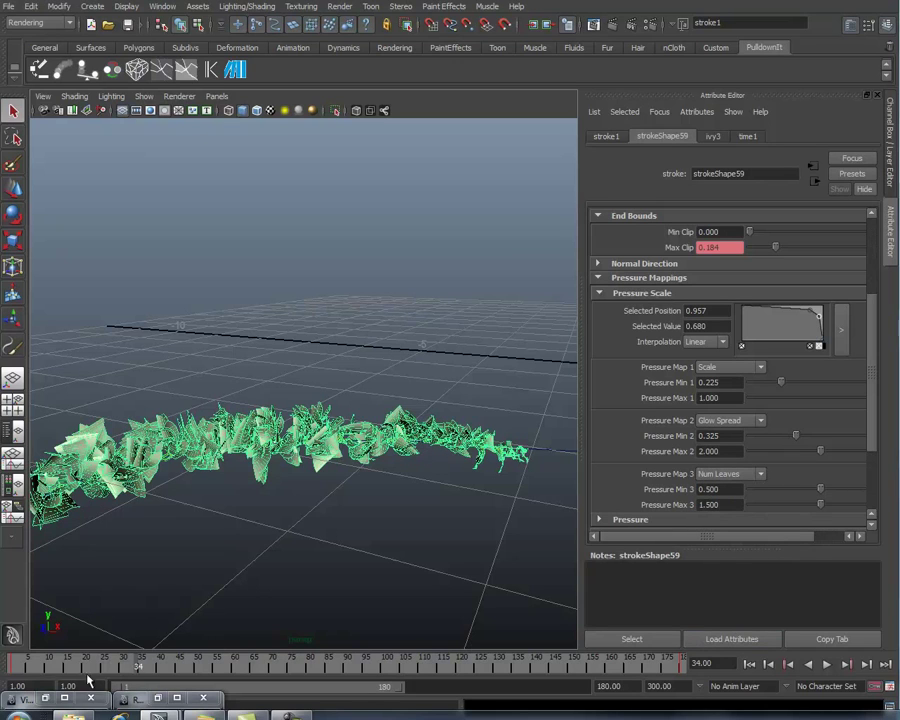
Render a close-up of the ivy's growing tip at frame 37 and close the render window.
{"action": "mouse_move", "coordinate": [120, 668]}
{"action": "left_mouse_down"}
{"action": "mouse_move", "coordinate": [36, 663]}
{"action": "mouse_move", "coordinate": [151, 668]}
{"action": "left_mouse_up"}
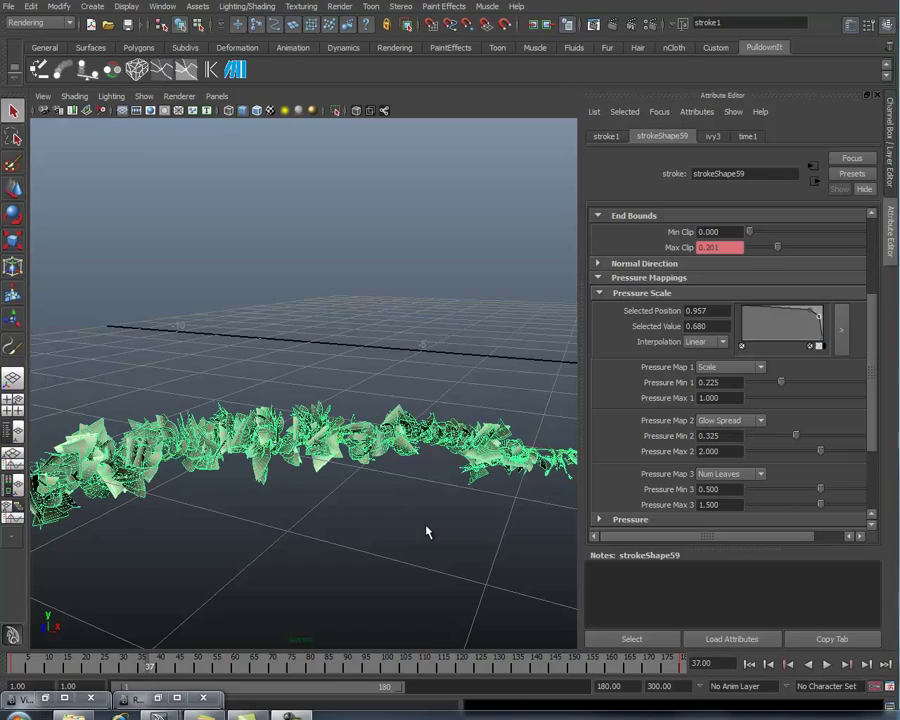
{"action": "middle_click_drag", "start_coordinate": [426, 530], "coordinate": [395, 500], "text": "alt"}
{"action": "mouse_move", "coordinate": [395, 500]}
{"action": "left_mouse_down", "text": "alt"}
{"action": "mouse_move", "coordinate": [372, 500]}
{"action": "mouse_move", "coordinate": [458, 490]}
{"action": "mouse_move", "coordinate": [371, 485]}
{"action": "left_mouse_up", "text": "alt"}
{"action": "middle_click_drag", "start_coordinate": [371, 485], "coordinate": [380, 490], "text": "alt"}
{"action": "right_click_drag", "start_coordinate": [380, 490], "coordinate": [402, 488], "text": "alt"}
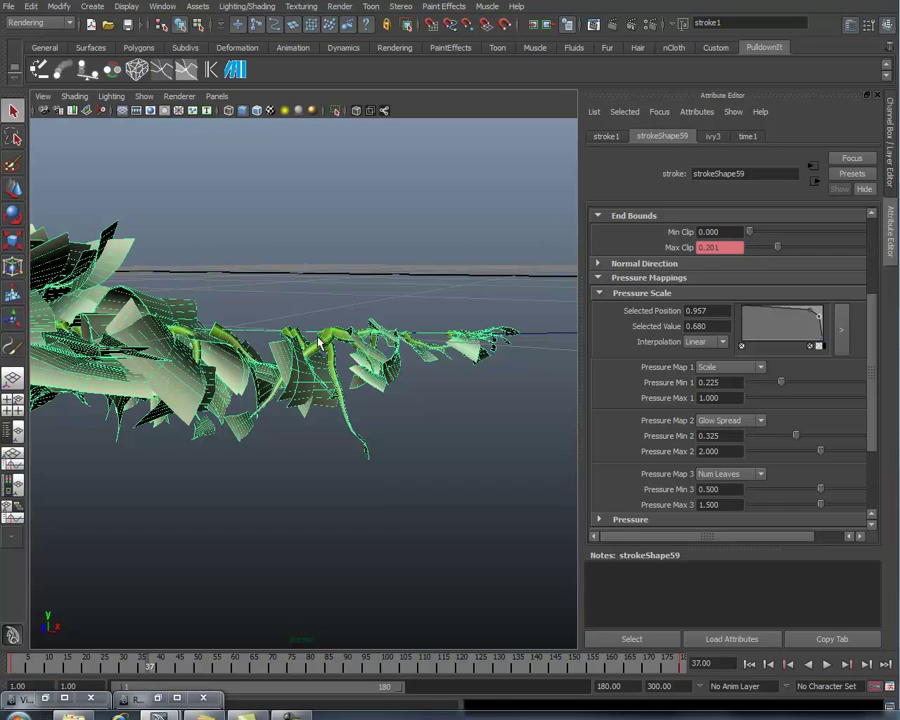
{"action": "left_click", "coordinate": [443, 23]}
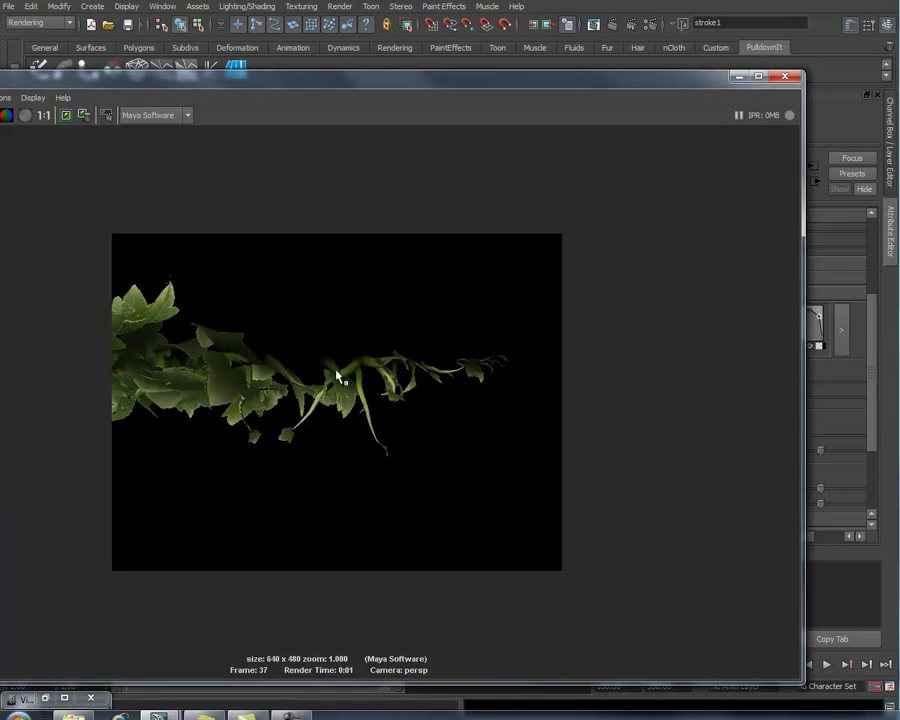
{"action": "left_click", "coordinate": [786, 76]}
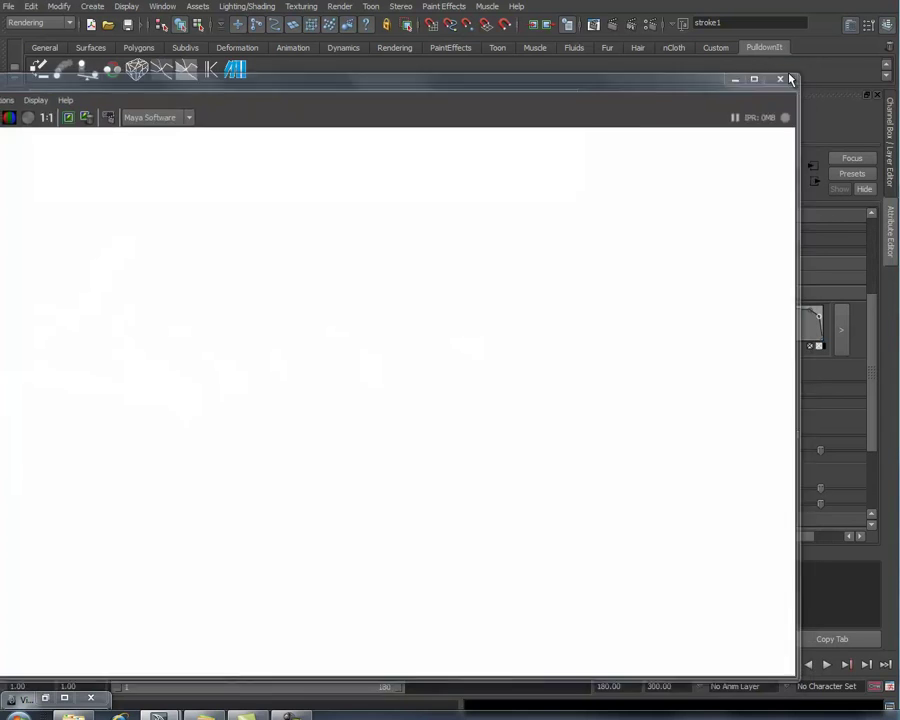
Duplicate the ivy stroke once using Duplicate Special with its input graph included, and scrub the animation to frame 35.
{"action": "left_click_drag", "start_coordinate": [433, 460], "coordinate": [280, 490], "text": "alt"}
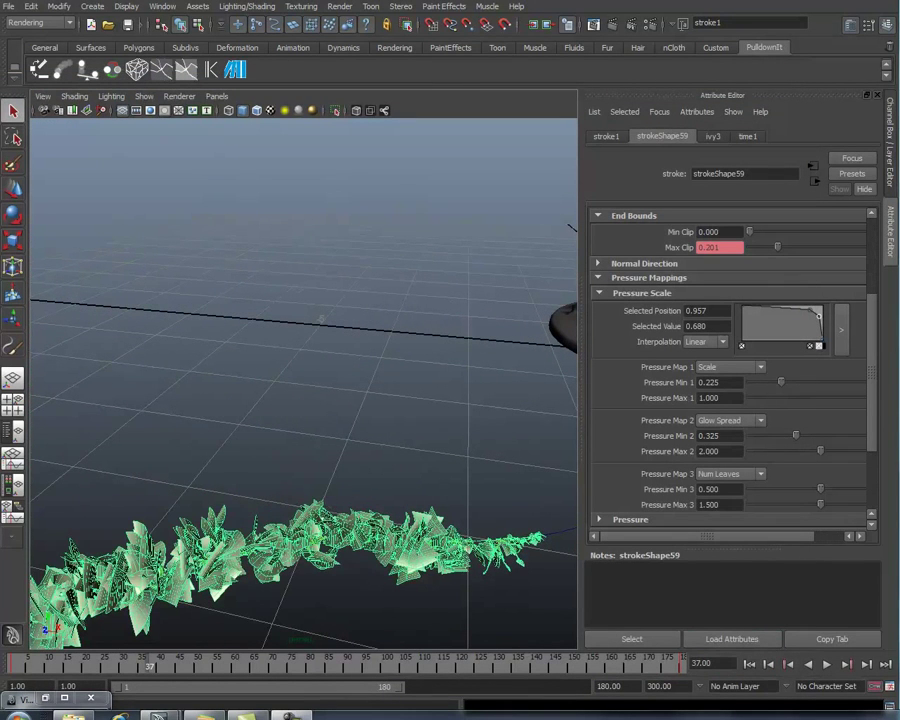
{"action": "mouse_move", "coordinate": [458, 392]}
{"action": "middle_mouse_down", "text": "alt"}
{"action": "mouse_move", "coordinate": [425, 329]}
{"action": "mouse_move", "coordinate": [432, 322]}
{"action": "middle_mouse_up", "text": "alt"}
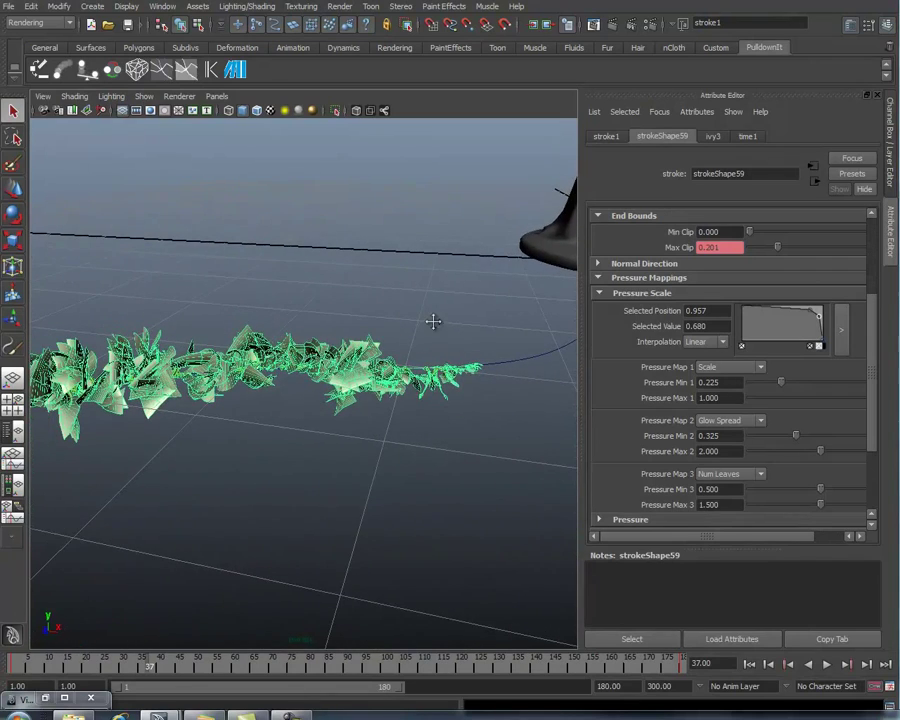
{"action": "mouse_move", "coordinate": [427, 360]}
{"action": "right_mouse_down", "text": "alt"}
{"action": "mouse_move", "coordinate": [420, 378]}
{"action": "mouse_move", "coordinate": [456, 380]}
{"action": "right_mouse_up", "text": "alt"}
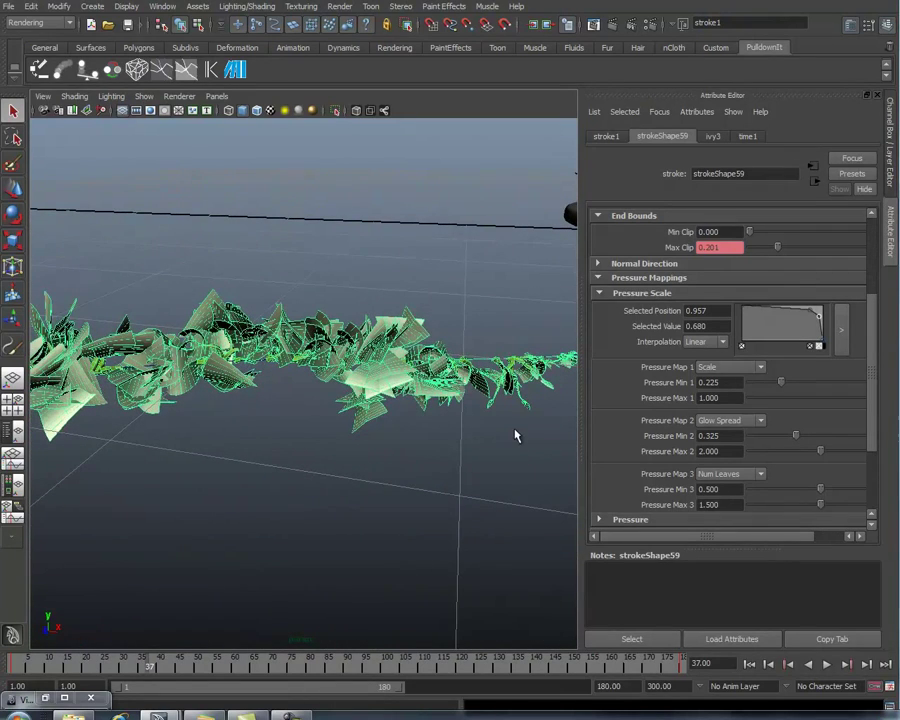
{"action": "left_click_drag", "start_coordinate": [516, 435], "coordinate": [494, 438], "text": "alt"}
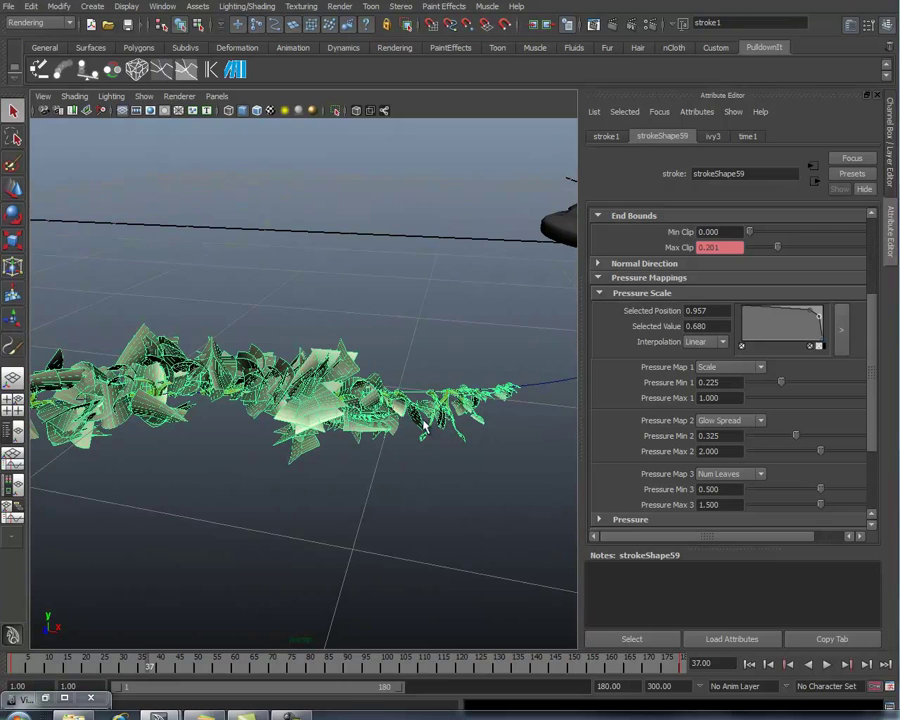
{"action": "left_click", "coordinate": [450, 330]}
{"action": "left_click", "coordinate": [358, 355]}
{"action": "left_click", "coordinate": [32, 7]}
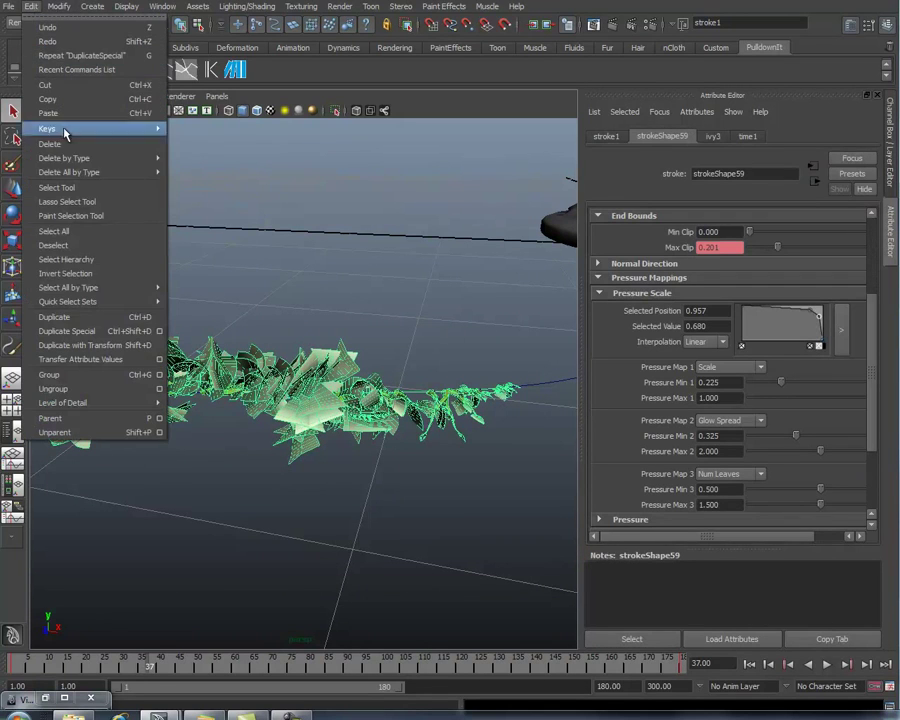
{"action": "left_click", "coordinate": [159, 331]}
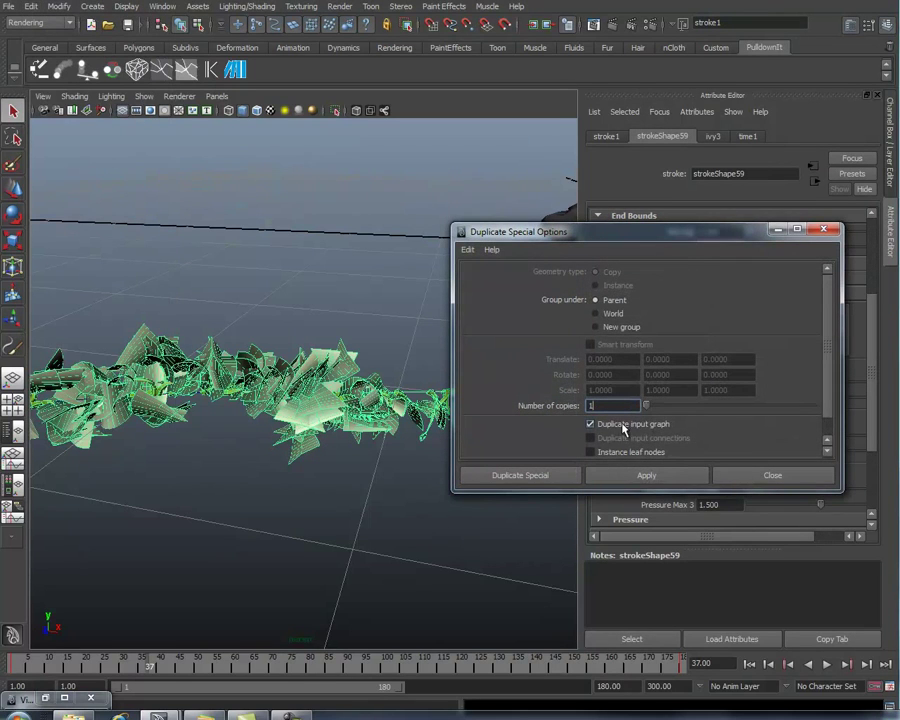
{"action": "left_click", "coordinate": [520, 476]}
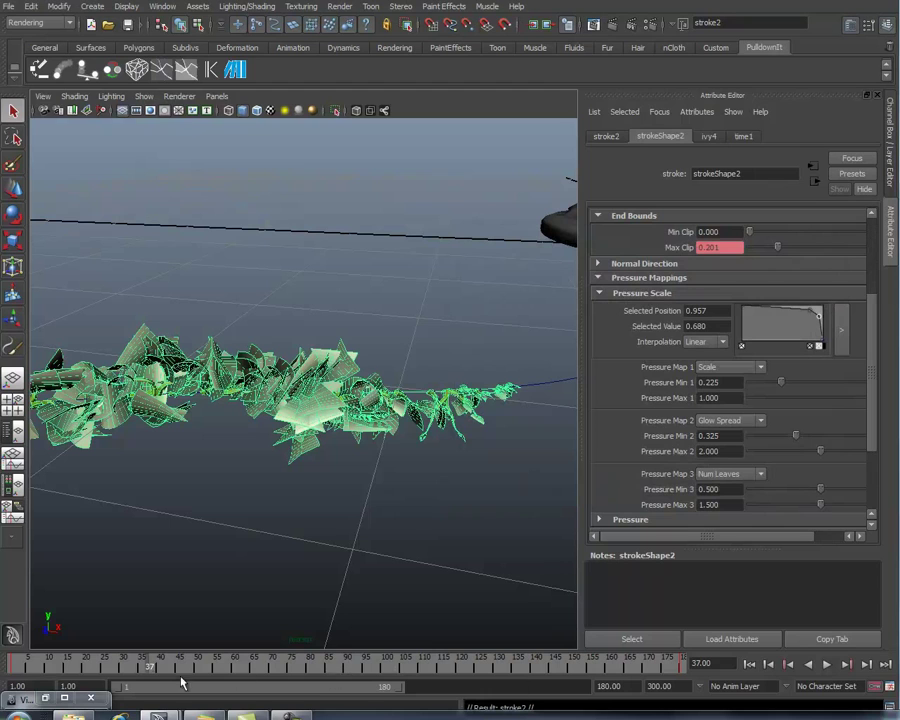
{"action": "mouse_move", "coordinate": [147, 670]}
{"action": "left_mouse_down"}
{"action": "mouse_move", "coordinate": [62, 668]}
{"action": "mouse_move", "coordinate": [141, 668]}
{"action": "mouse_move", "coordinate": [167, 680]}
{"action": "mouse_move", "coordinate": [133, 676]}
{"action": "mouse_move", "coordinate": [147, 668]}
{"action": "left_mouse_up"}
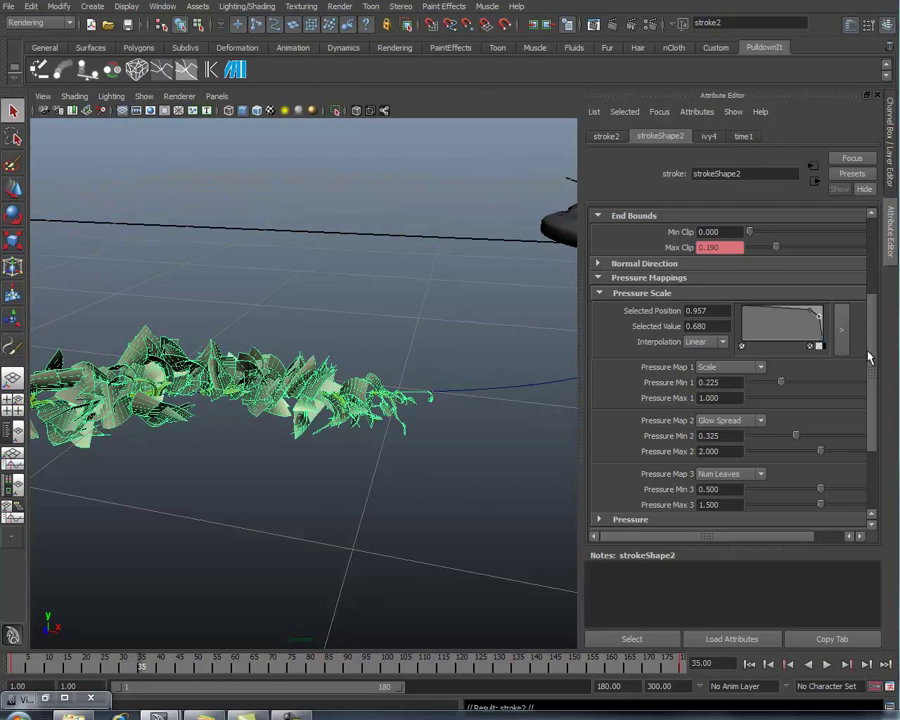
Turn off Tubes in the duplicated stroke's brush so that only its main stem is drawn.
{"action": "left_click_drag", "start_coordinate": [872, 354], "coordinate": [882, 287]}
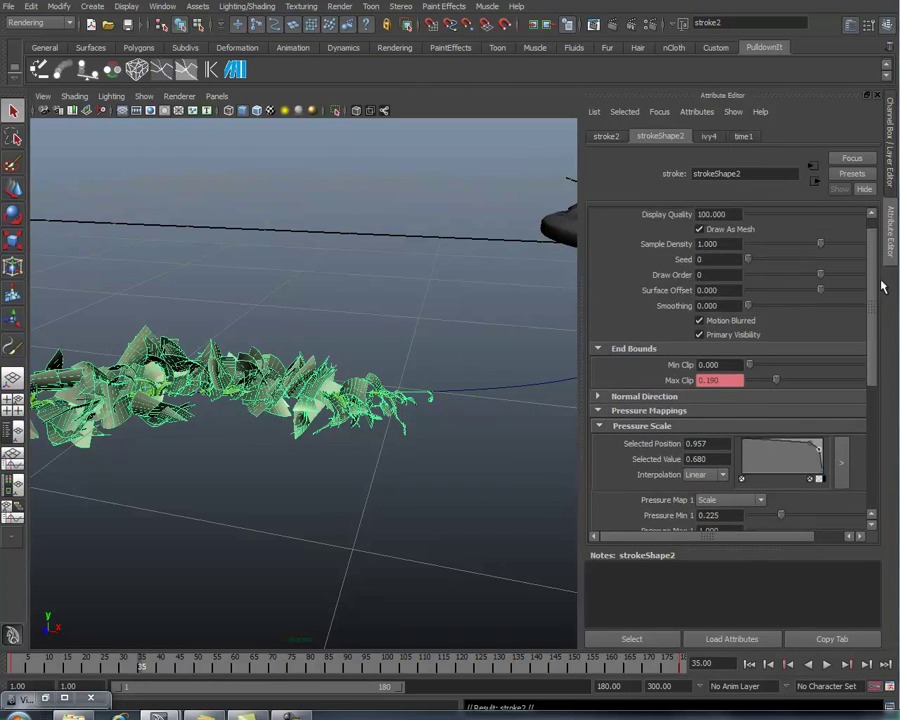
{"action": "left_click", "coordinate": [708, 136]}
{"action": "left_click_drag", "start_coordinate": [872, 281], "coordinate": [876, 335]}
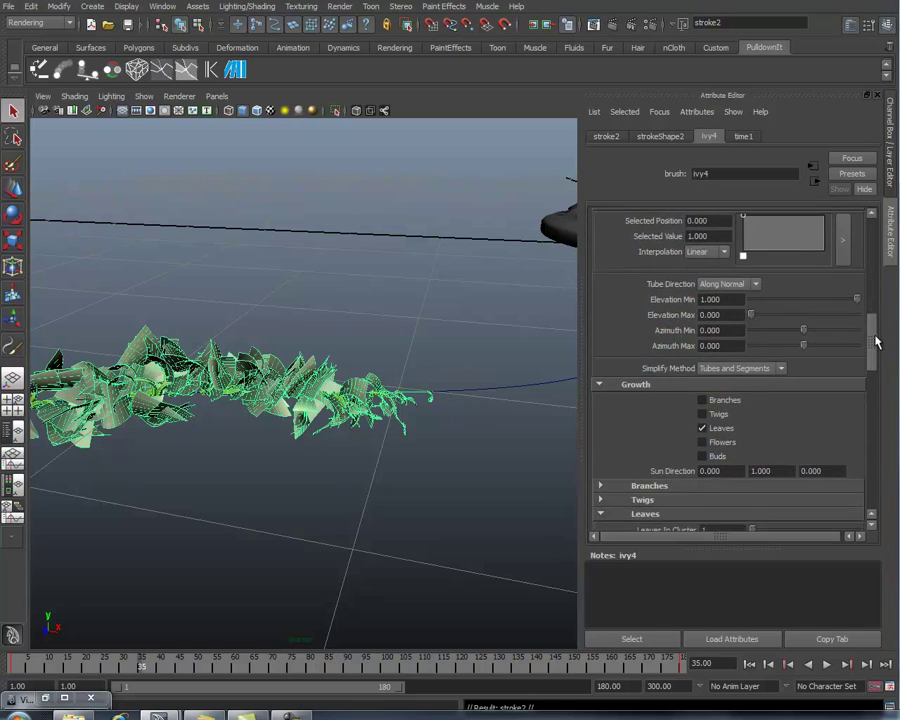
{"action": "left_click_drag", "start_coordinate": [875, 343], "coordinate": [873, 278]}
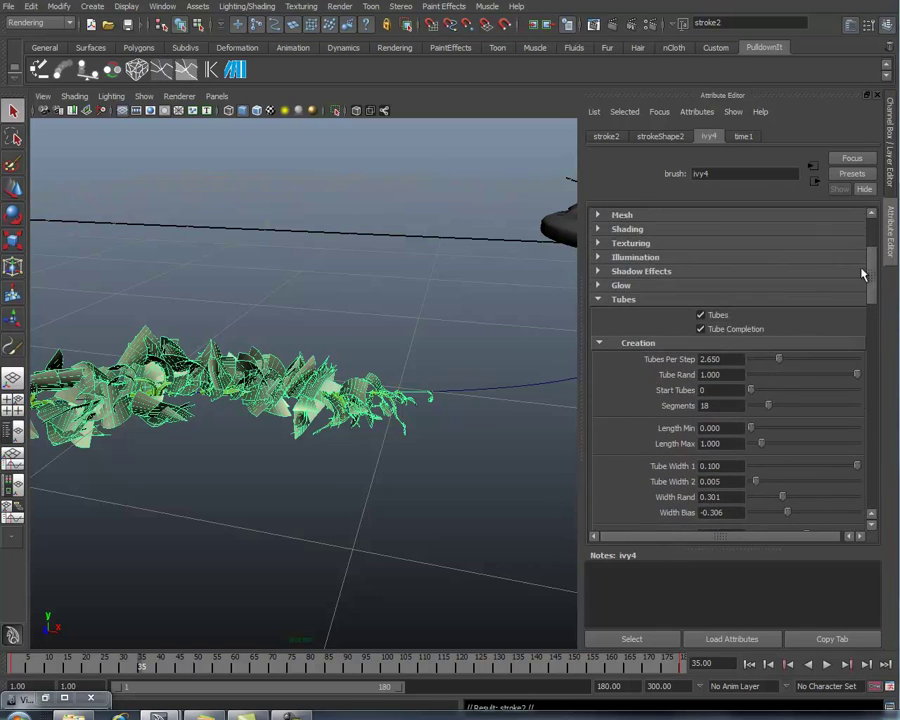
{"action": "left_click", "coordinate": [701, 316]}
Hide the original leafy ivy stroke, leaving only the duplicated bare stem in view.
{"action": "mouse_move", "coordinate": [191, 540]}
{"action": "right_mouse_down", "text": "alt"}
{"action": "mouse_move", "coordinate": [271, 527]}
{"action": "mouse_move", "coordinate": [260, 535]}
{"action": "right_mouse_up", "text": "alt"}
{"action": "left_click", "coordinate": [393, 322]}
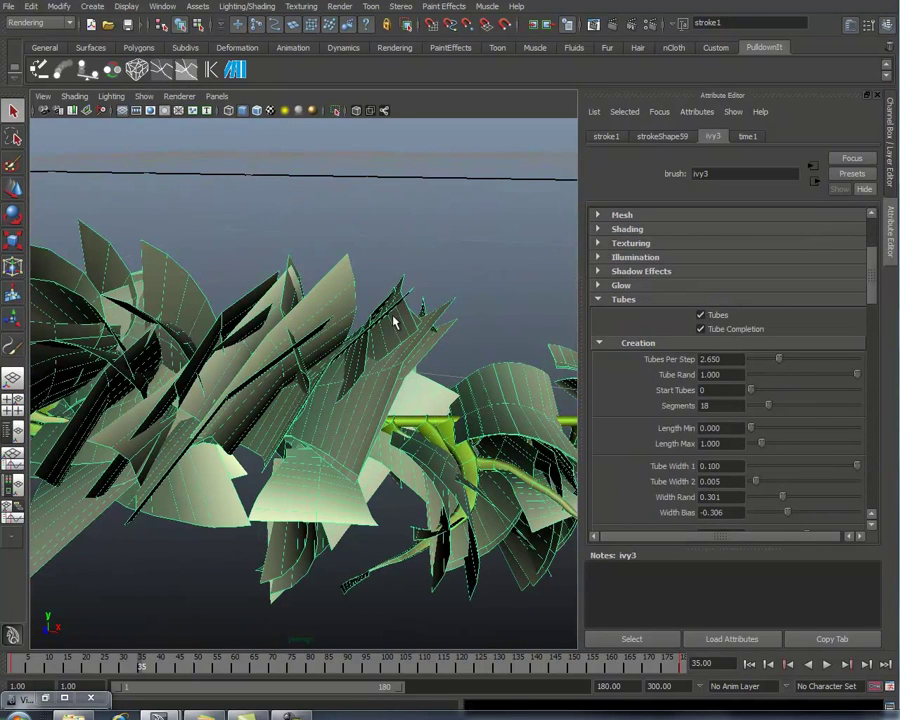
{"action": "key", "text": "Delete"}
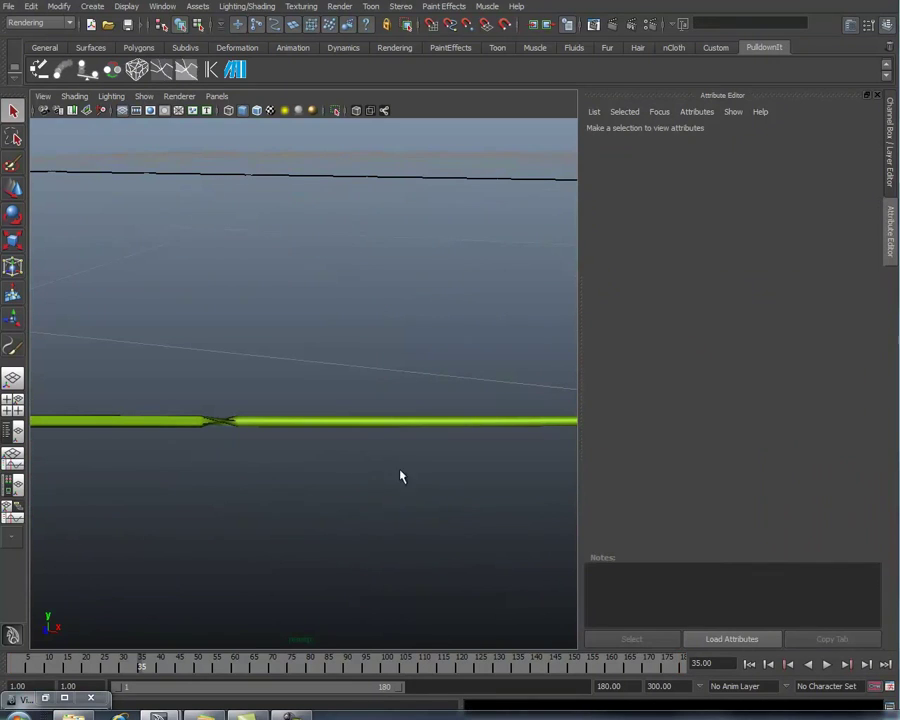
Scrub the animation to frame 88, set the bare stem brush's Global Scale to 1.950 and deselect the stem.
{"action": "mouse_move", "coordinate": [418, 499]}
{"action": "left_mouse_down", "text": "alt"}
{"action": "mouse_move", "coordinate": [360, 498]}
{"action": "mouse_move", "coordinate": [448, 496]}
{"action": "mouse_move", "coordinate": [359, 485]}
{"action": "mouse_move", "coordinate": [374, 488]}
{"action": "mouse_move", "coordinate": [289, 496]}
{"action": "mouse_move", "coordinate": [281, 587]}
{"action": "left_mouse_up", "text": "alt"}
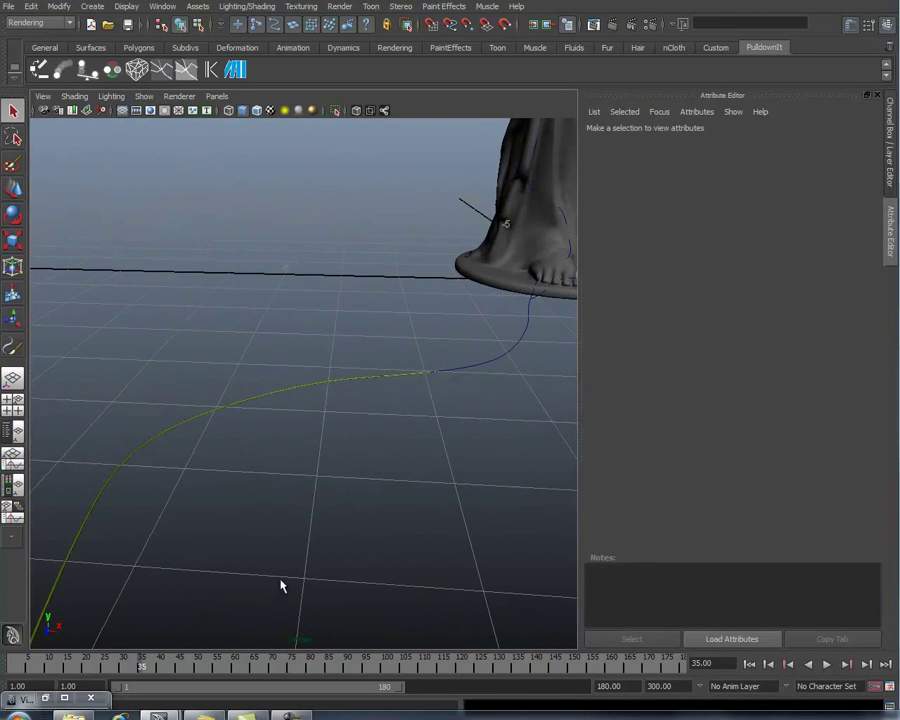
{"action": "left_click_drag", "start_coordinate": [117, 670], "coordinate": [341, 662]}
{"action": "middle_click_drag", "start_coordinate": [506, 263], "coordinate": [398, 440], "text": "alt"}
{"action": "left_click", "coordinate": [391, 420]}
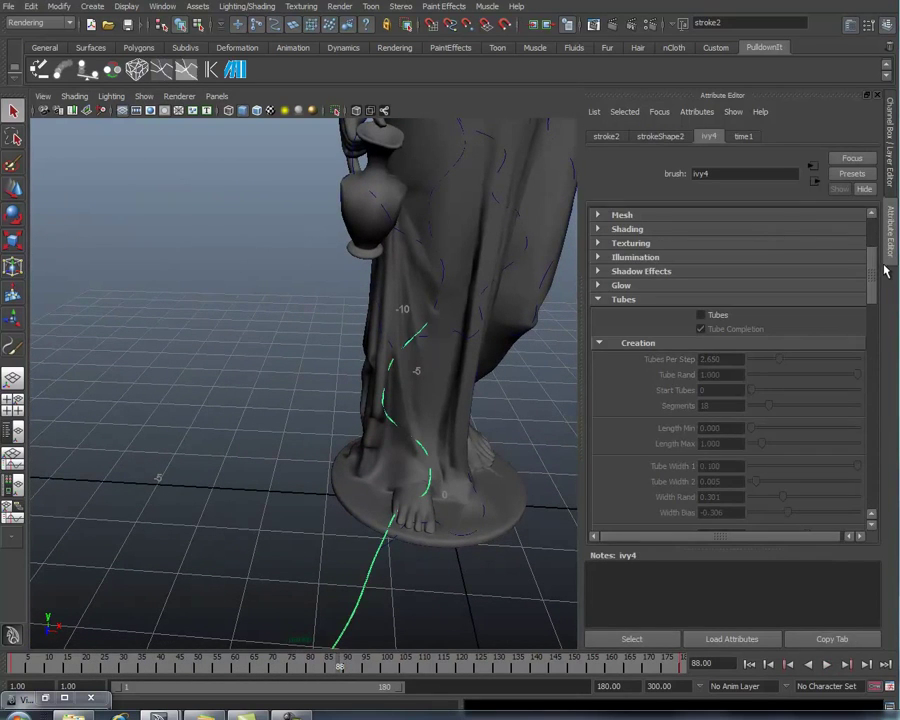
{"action": "left_click_drag", "start_coordinate": [873, 259], "coordinate": [870, 229]}
{"action": "left_click_drag", "start_coordinate": [750, 231], "coordinate": [771, 234]}
{"action": "left_click", "coordinate": [349, 374]}
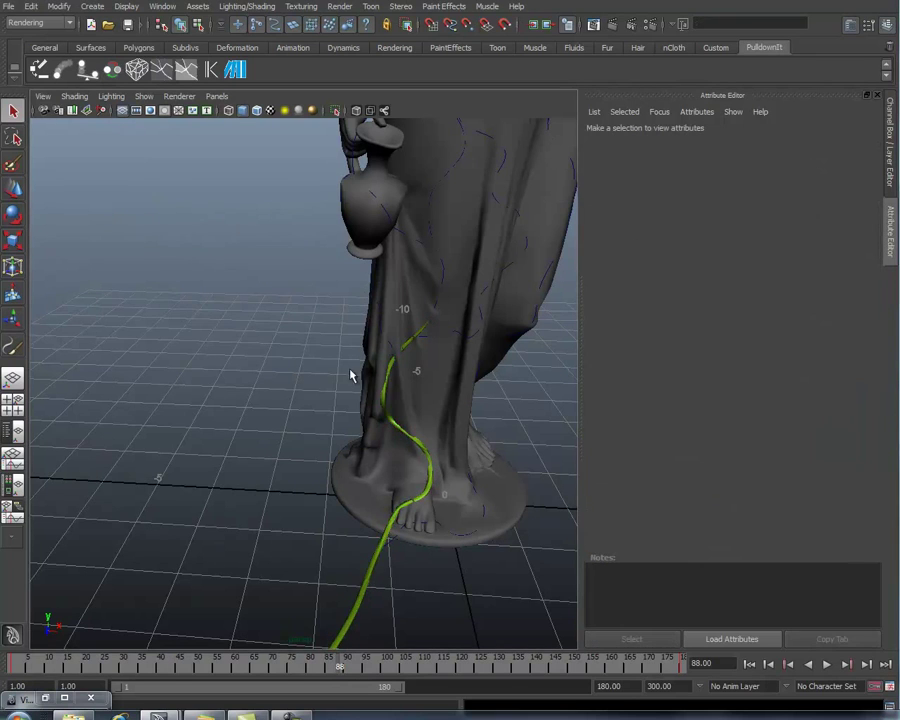
Scrub the animation to frame 129 and examine the bare stem's shape up close on the ground.
{"action": "right_click_drag", "start_coordinate": [420, 394], "coordinate": [341, 408], "text": "alt"}
{"action": "middle_click_drag", "start_coordinate": [383, 438], "coordinate": [398, 370], "text": "alt"}
{"action": "left_click_drag", "start_coordinate": [145, 663], "coordinate": [508, 660]}
{"action": "mouse_move", "coordinate": [193, 498]}
{"action": "right_mouse_down", "text": "alt"}
{"action": "mouse_move", "coordinate": [388, 500]}
{"action": "mouse_move", "coordinate": [412, 450]}
{"action": "mouse_move", "coordinate": [468, 458]}
{"action": "mouse_move", "coordinate": [445, 497]}
{"action": "right_mouse_up", "text": "alt"}
{"action": "left_click_drag", "start_coordinate": [445, 497], "coordinate": [417, 510], "text": "alt"}
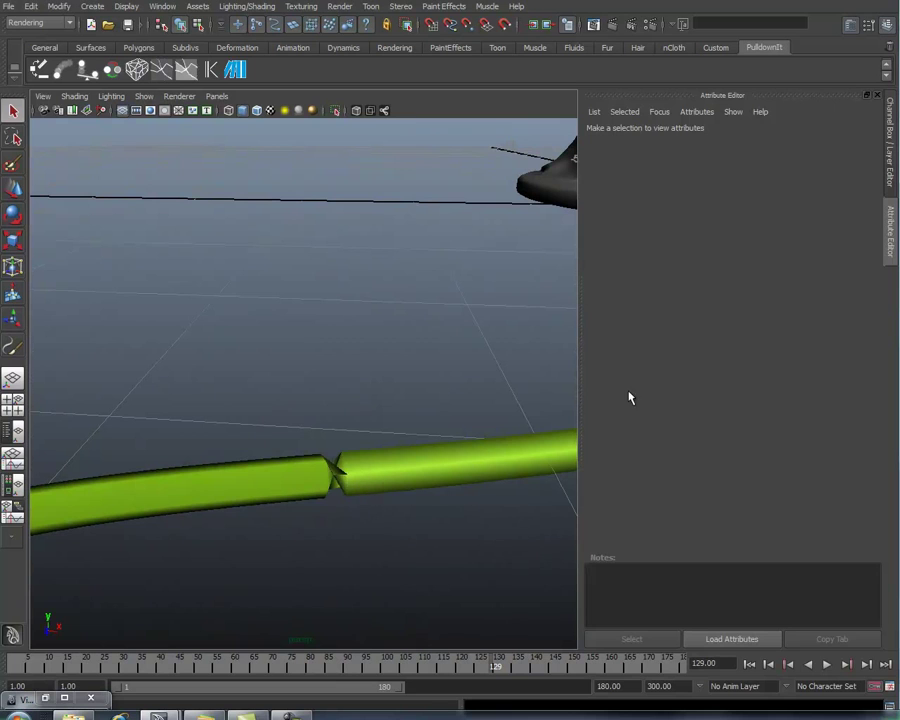
Inspect the bare stem where it winds up the statue and turn on Forward Twist in its brush.
{"action": "left_click", "coordinate": [420, 460]}
{"action": "mouse_move", "coordinate": [422, 398]}
{"action": "middle_mouse_down", "text": "alt"}
{"action": "mouse_move", "coordinate": [295, 460]}
{"action": "mouse_move", "coordinate": [201, 480]}
{"action": "mouse_move", "coordinate": [182, 498]}
{"action": "middle_mouse_up", "text": "alt"}
{"action": "middle_click_drag", "start_coordinate": [338, 411], "coordinate": [332, 440], "text": "alt"}
{"action": "right_click_drag", "start_coordinate": [332, 440], "coordinate": [474, 424], "text": "alt"}
{"action": "middle_click_drag", "start_coordinate": [488, 392], "coordinate": [410, 488], "text": "alt"}
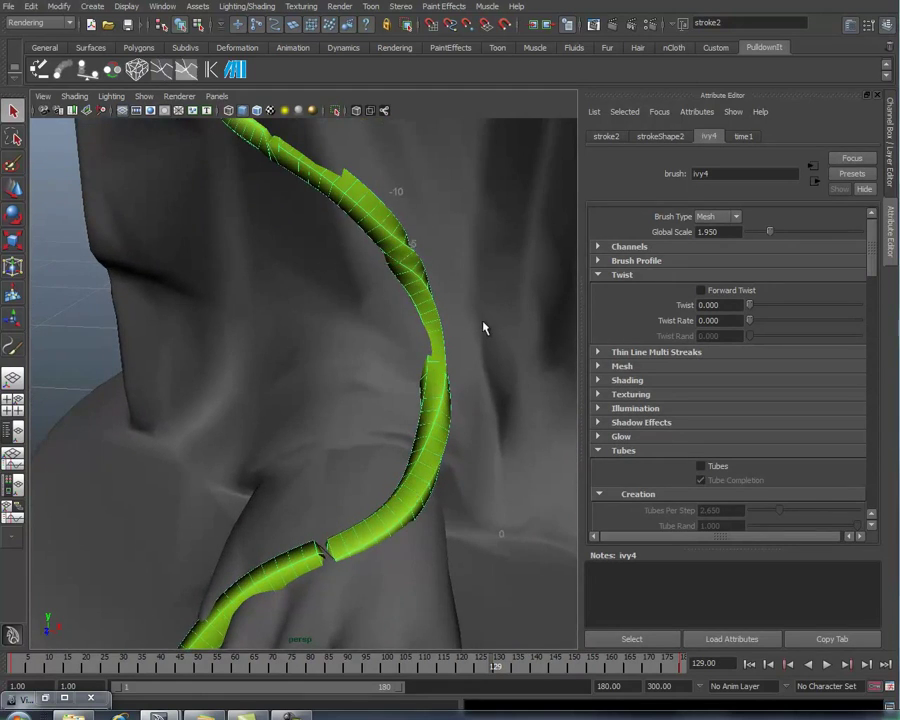
{"action": "middle_click_drag", "start_coordinate": [484, 330], "coordinate": [527, 426], "text": "alt"}
{"action": "left_click_drag", "start_coordinate": [433, 352], "coordinate": [402, 298], "text": "alt"}
{"action": "middle_click_drag", "start_coordinate": [402, 298], "coordinate": [420, 410], "text": "alt"}
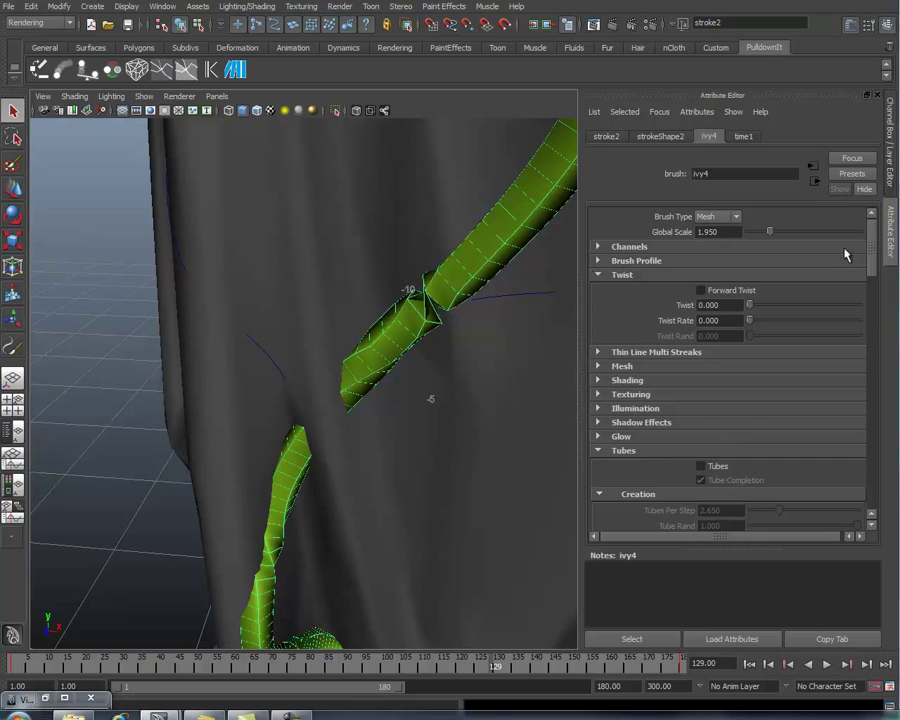
{"action": "left_click", "coordinate": [701, 291]}
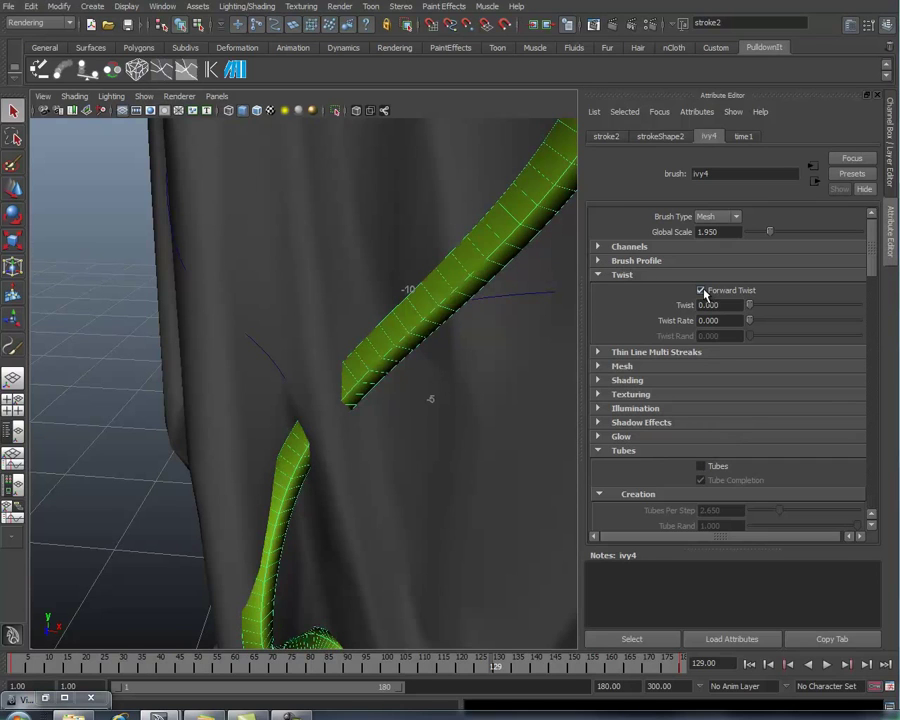
Check the stem from the statue's base upward and set its brush's Global Scale to 0.5.
{"action": "right_click_drag", "start_coordinate": [384, 370], "coordinate": [305, 386], "text": "alt"}
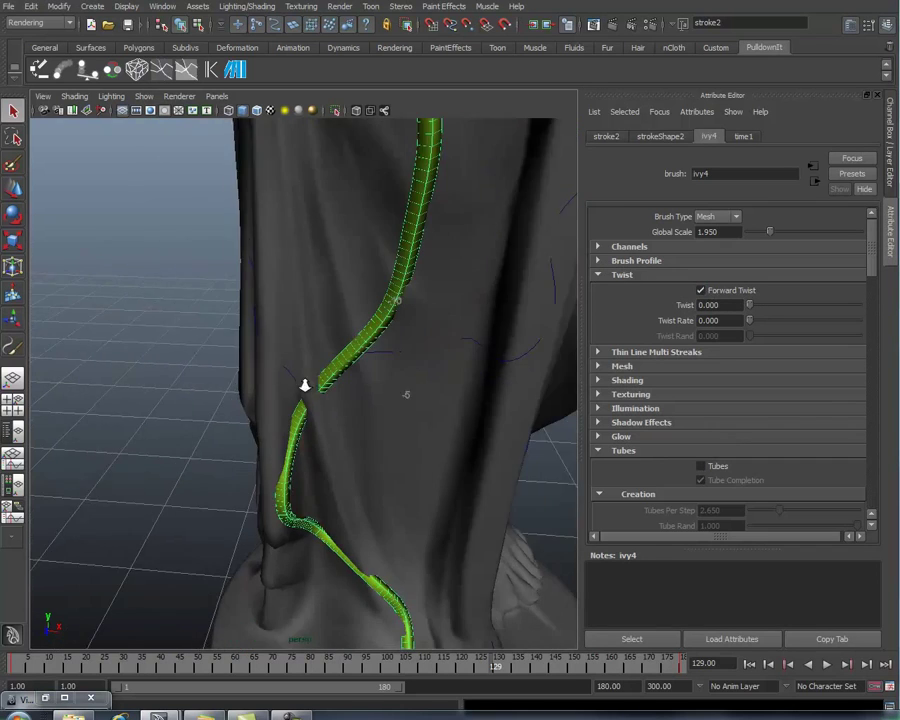
{"action": "middle_click_drag", "start_coordinate": [340, 450], "coordinate": [315, 290], "text": "alt"}
{"action": "left_click_drag", "start_coordinate": [326, 356], "coordinate": [385, 340], "text": "alt"}
{"action": "middle_click_drag", "start_coordinate": [385, 395], "coordinate": [414, 343], "text": "alt"}
{"action": "right_click_drag", "start_coordinate": [423, 368], "coordinate": [243, 398], "text": "alt"}
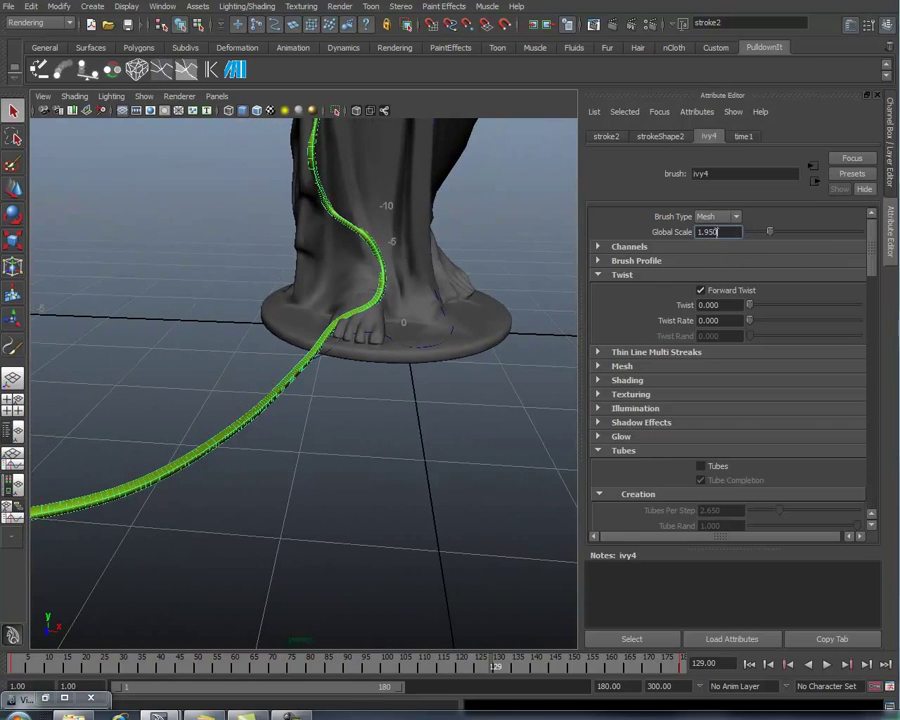
{"action": "double_click", "coordinate": [708, 232]}
{"action": "type", "text": ".5"}
{"action": "key", "text": "Return"}
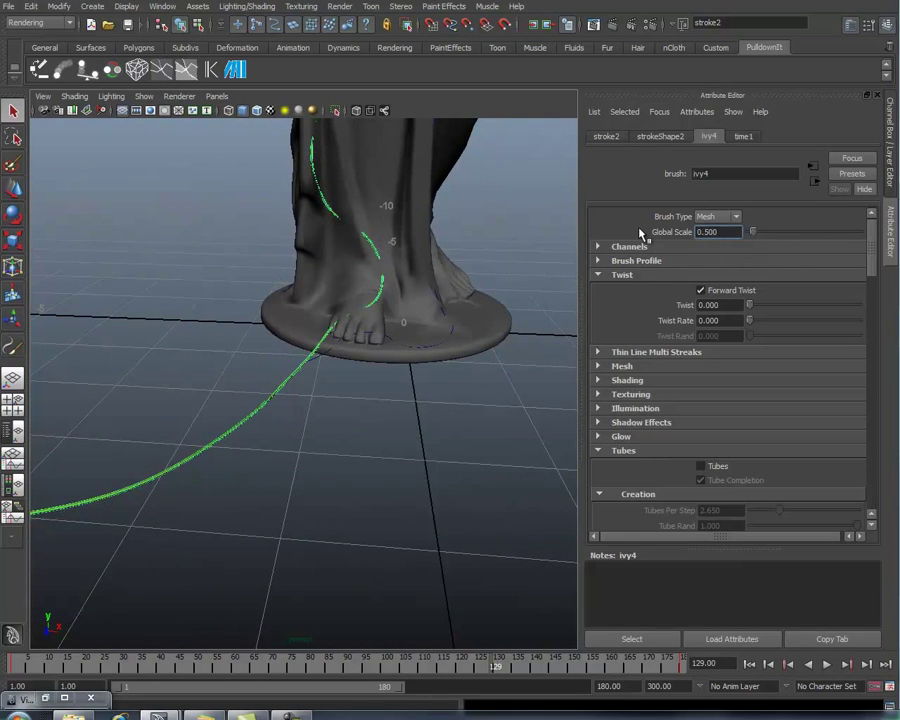
Show the hidden leafy ivy stroke again and clear the selection.
{"action": "key", "text": "ctrl+z"}
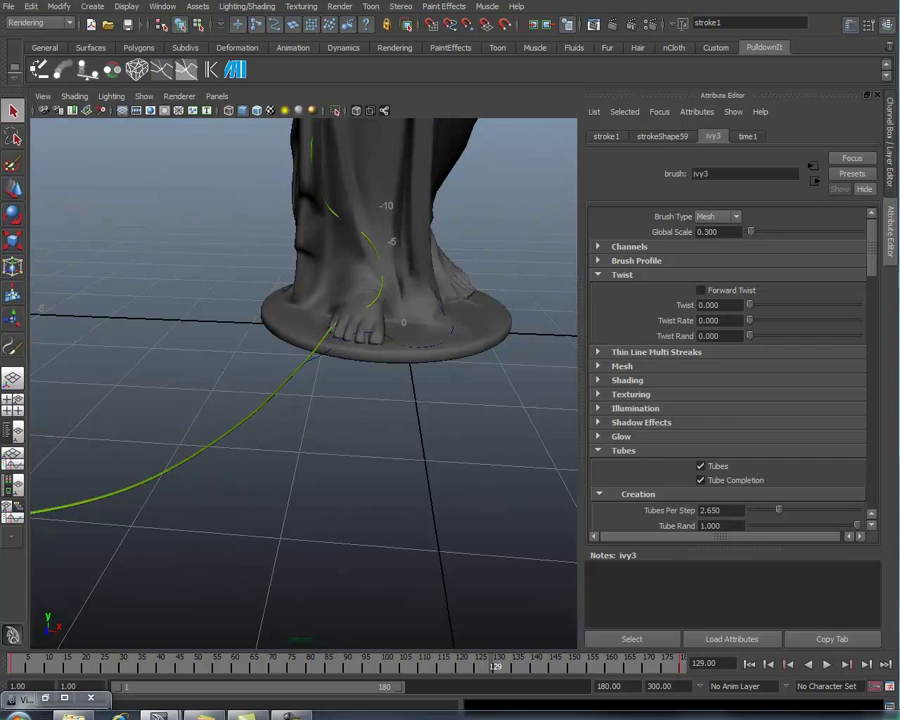
{"action": "key", "text": "ctrl+z"}
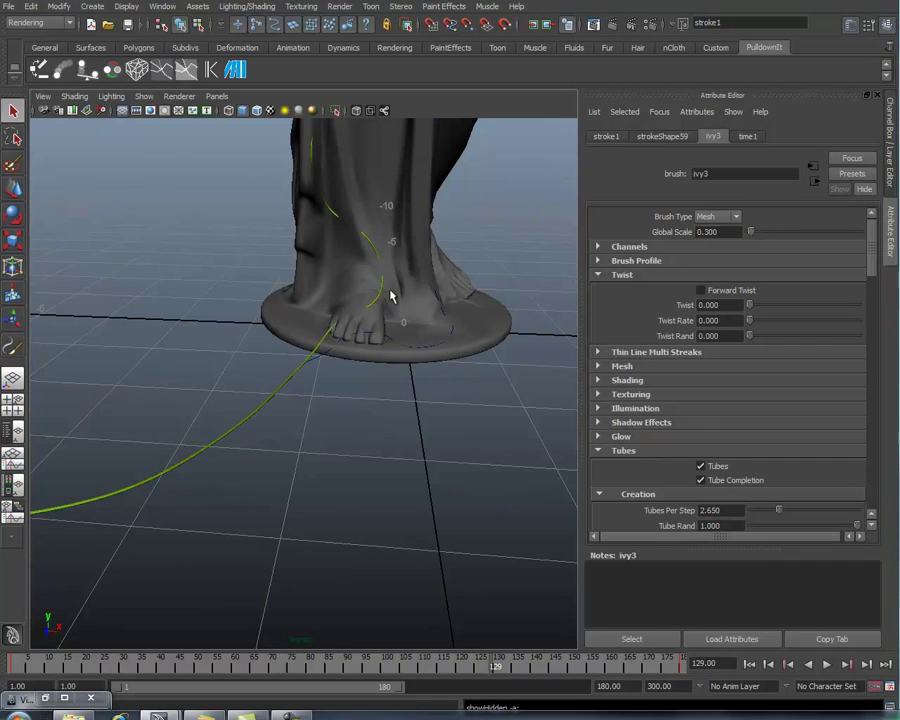
{"action": "left_click", "coordinate": [401, 428]}
Render a close-up of the ivy beside the statue's foot at frame 129 and close the render window.
{"action": "mouse_move", "coordinate": [400, 428]}
{"action": "left_mouse_down", "text": "alt"}
{"action": "mouse_move", "coordinate": [374, 466]}
{"action": "mouse_move", "coordinate": [317, 466]}
{"action": "mouse_move", "coordinate": [548, 448]}
{"action": "mouse_move", "coordinate": [430, 446]}
{"action": "left_mouse_up", "text": "alt"}
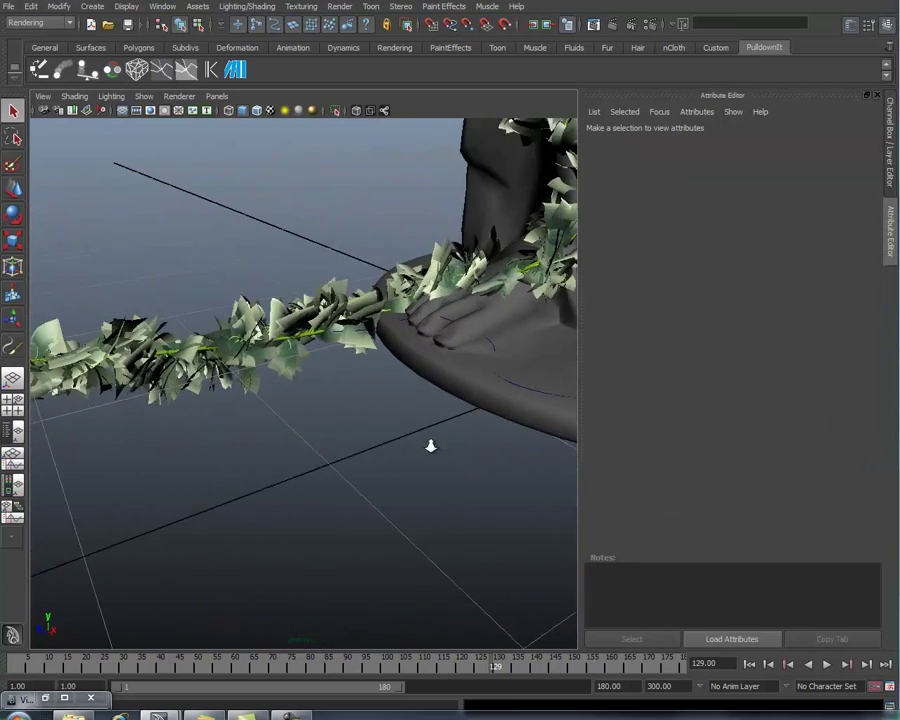
{"action": "right_click_drag", "start_coordinate": [430, 446], "coordinate": [514, 465], "text": "alt"}
{"action": "middle_click_drag", "start_coordinate": [473, 392], "coordinate": [487, 416], "text": "alt"}
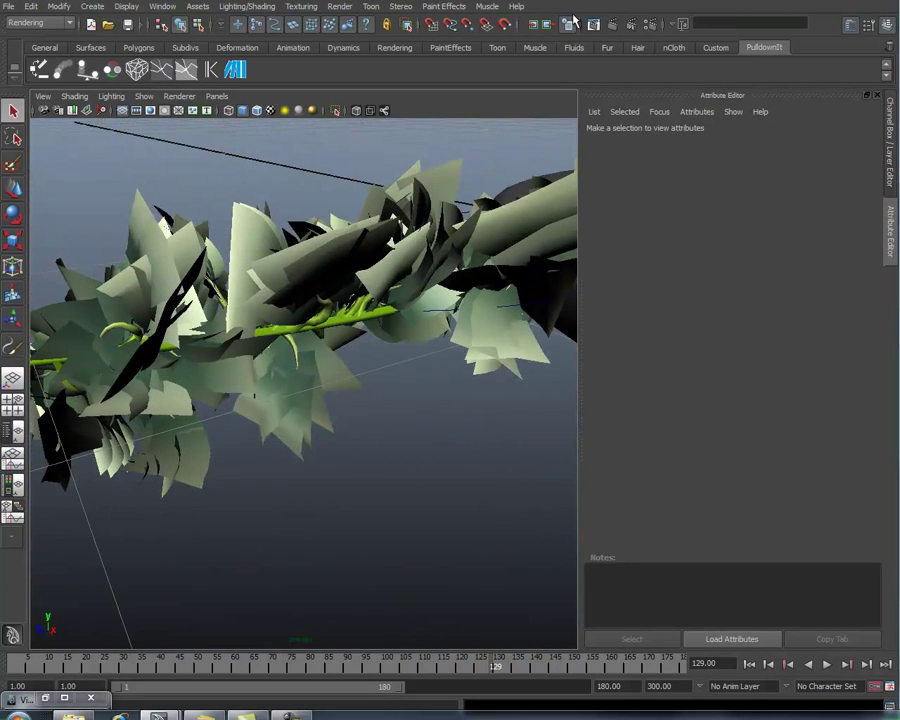
{"action": "left_click", "coordinate": [613, 24]}
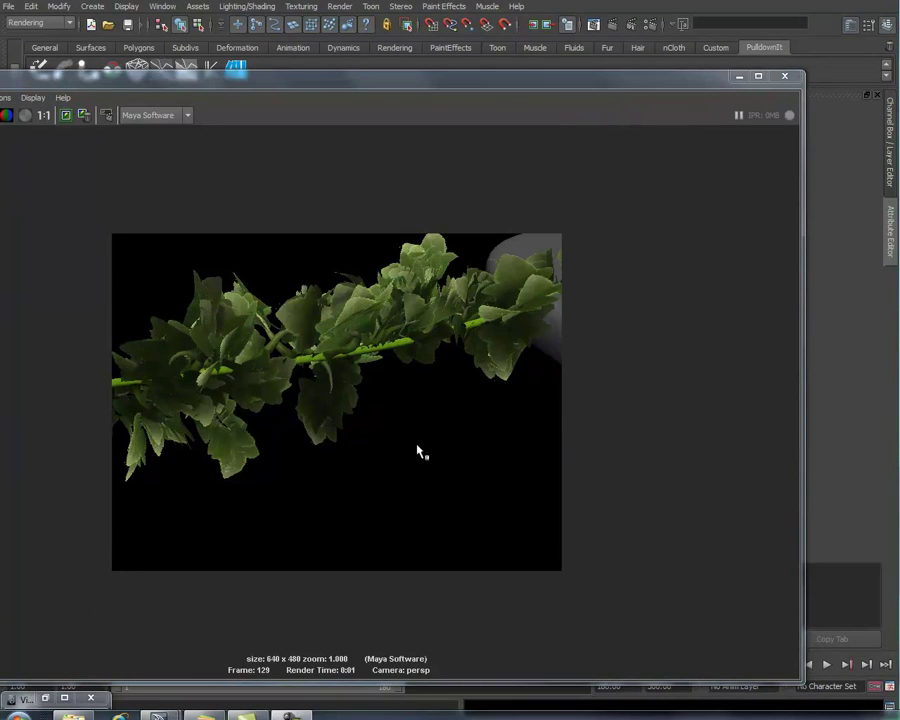
{"action": "left_click", "coordinate": [785, 76]}
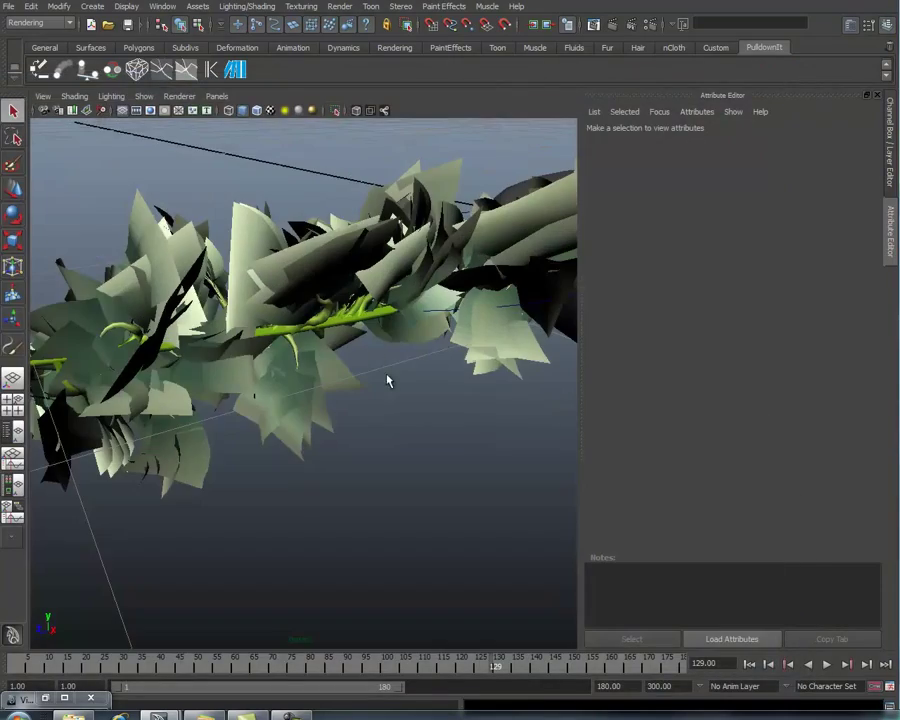
Load the leafy ivy stroke's settings into the template brush with Get Settings from Selected Stroke.
{"action": "right_click_drag", "start_coordinate": [387, 375], "coordinate": [118, 412], "text": "alt"}
{"action": "middle_click_drag", "start_coordinate": [377, 396], "coordinate": [376, 438], "text": "alt"}
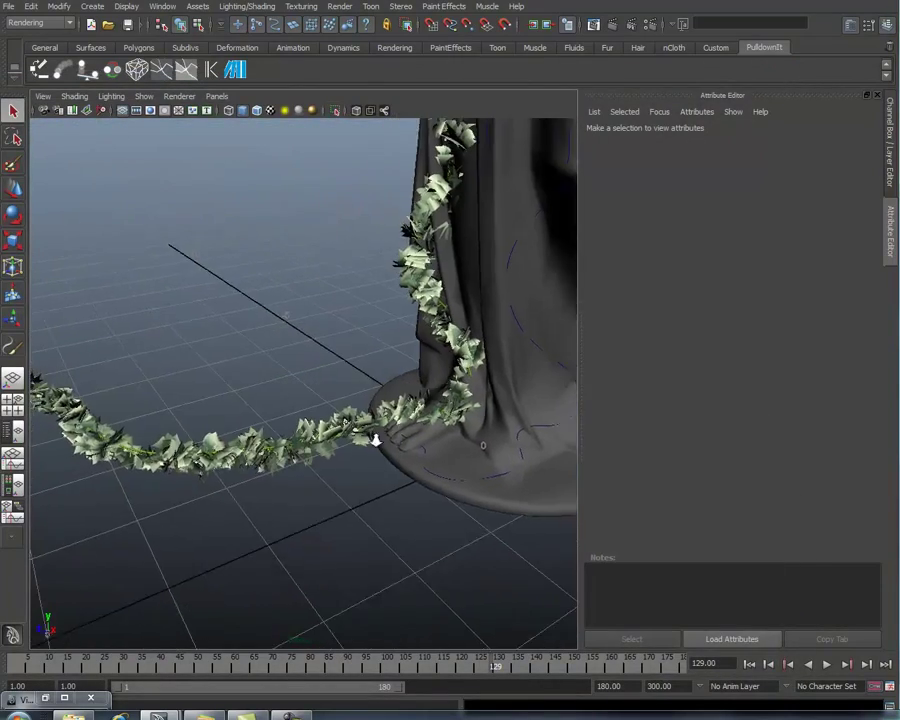
{"action": "left_click_drag", "start_coordinate": [376, 440], "coordinate": [354, 482], "text": "alt"}
{"action": "right_click_drag", "start_coordinate": [300, 428], "coordinate": [339, 428], "text": "alt"}
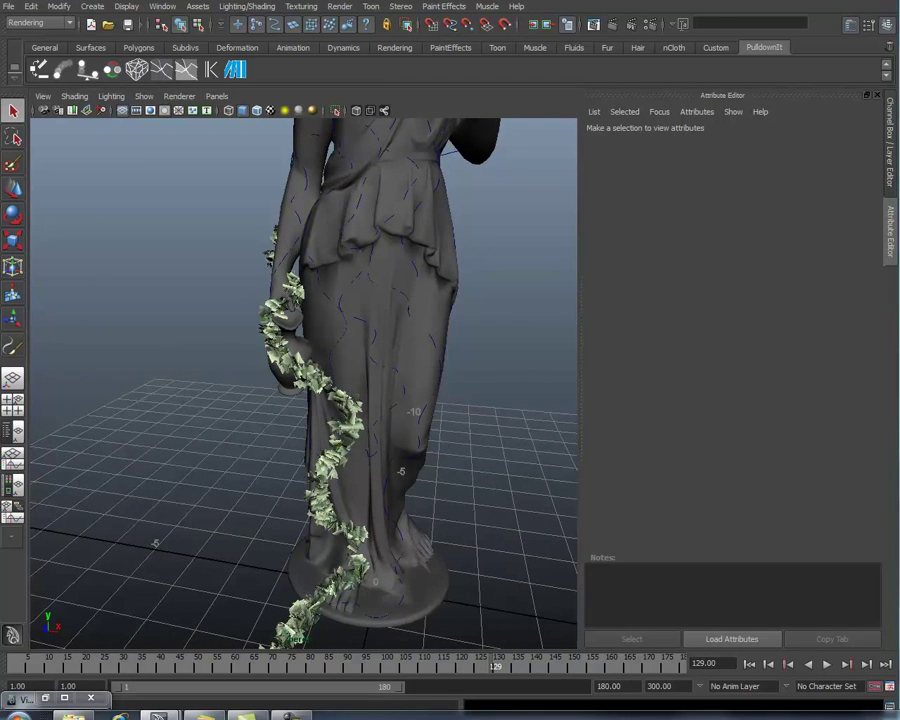
{"action": "left_click", "coordinate": [330, 450]}
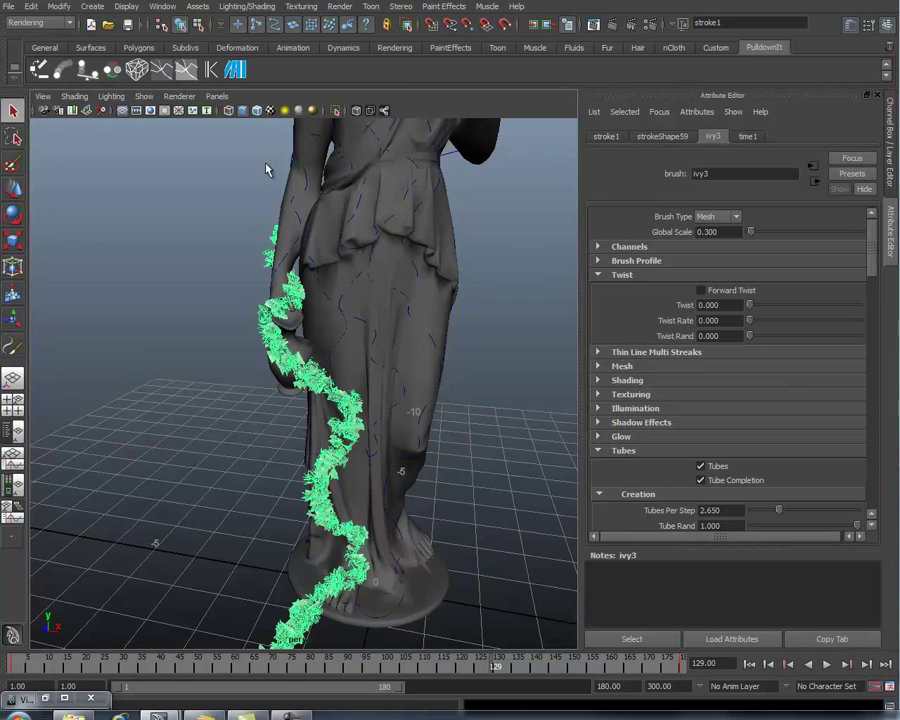
{"action": "left_click", "coordinate": [444, 6]}
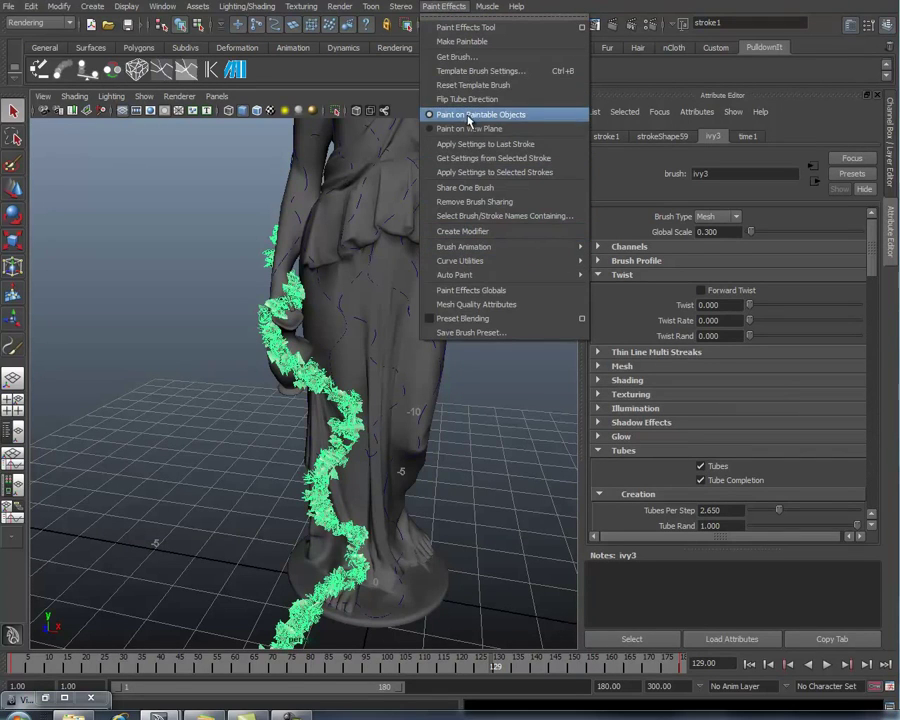
{"action": "left_click", "coordinate": [472, 158]}
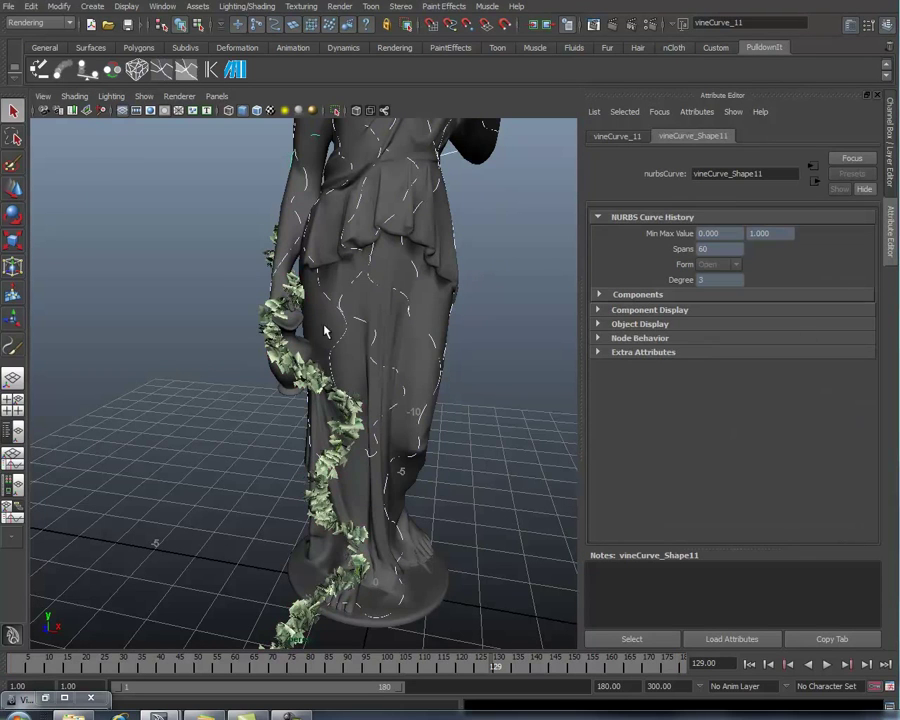
Attach the ivy brush to the selected vine curves all over the statue using Attach Brush to Curves.
{"action": "right_click_drag", "start_coordinate": [452, 324], "coordinate": [300, 390], "text": "alt"}
{"action": "middle_click_drag", "start_coordinate": [430, 333], "coordinate": [426, 396], "text": "alt"}
{"action": "left_click", "coordinate": [440, 7]}
{"action": "mouse_move", "coordinate": [468, 261]}
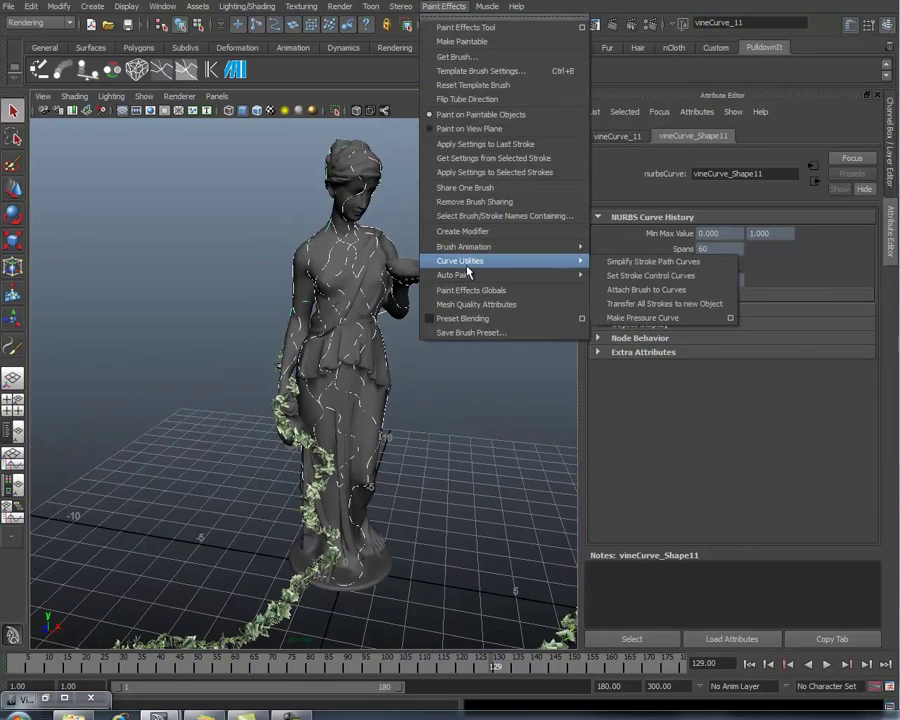
{"action": "left_click", "coordinate": [680, 290]}
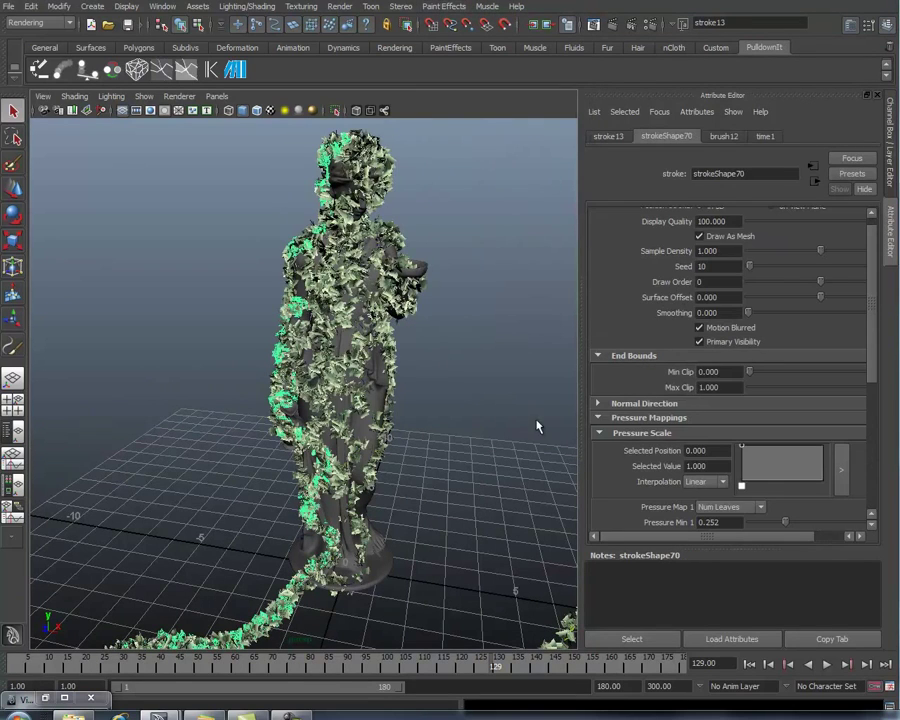
At frame 1, key Max Clip for the selected ivy strokes covering the statue and set its value to 0.
{"action": "key", "text": "ctrl+z"}
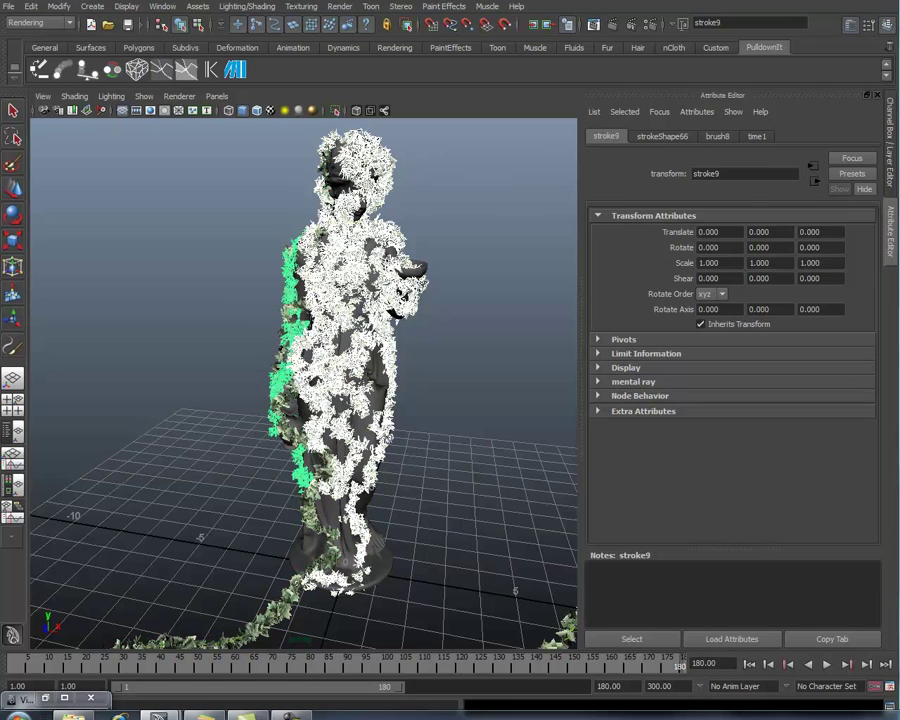
{"action": "left_click", "coordinate": [891, 160]}
{"action": "scroll", "coordinate": [874, 290], "scroll_direction": "down", "scroll_amount": 5}
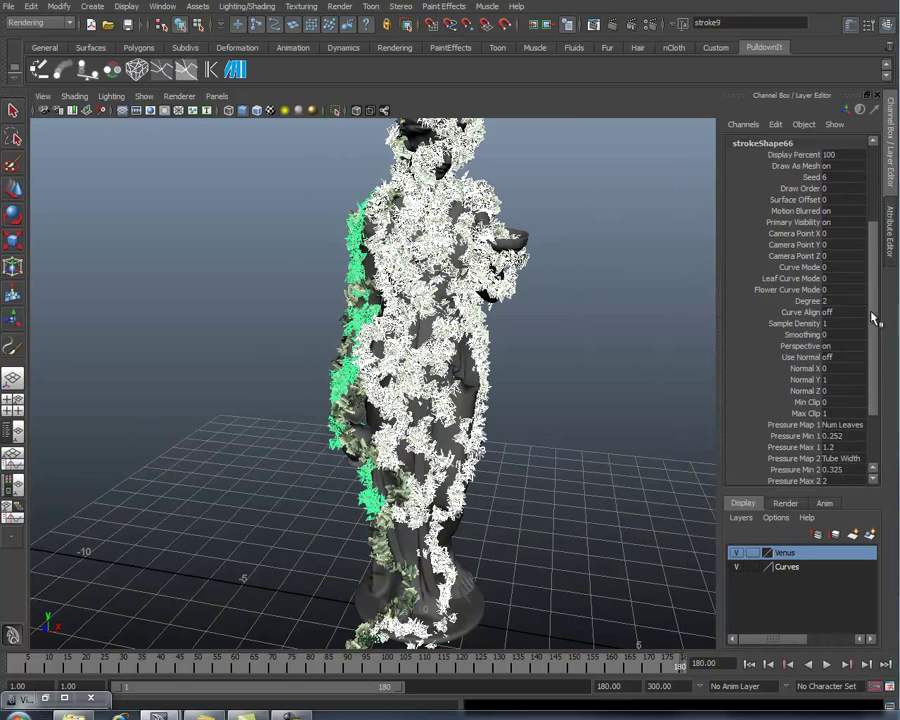
{"action": "scroll", "coordinate": [840, 315], "scroll_direction": "down", "scroll_amount": 1}
{"action": "left_click", "coordinate": [14, 664]}
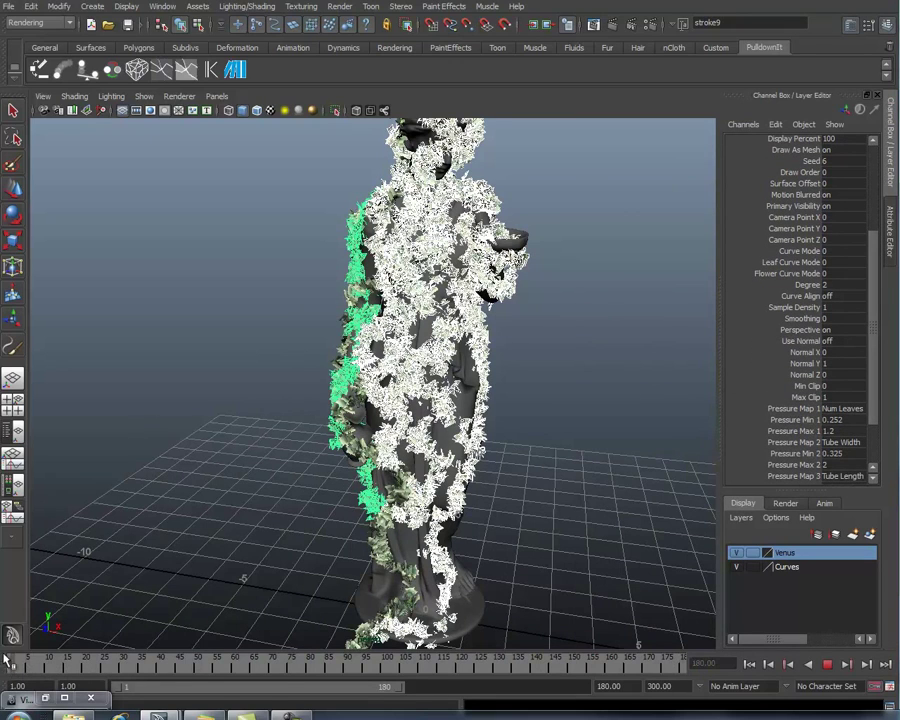
{"action": "left_click_drag", "start_coordinate": [875, 308], "coordinate": [875, 340]}
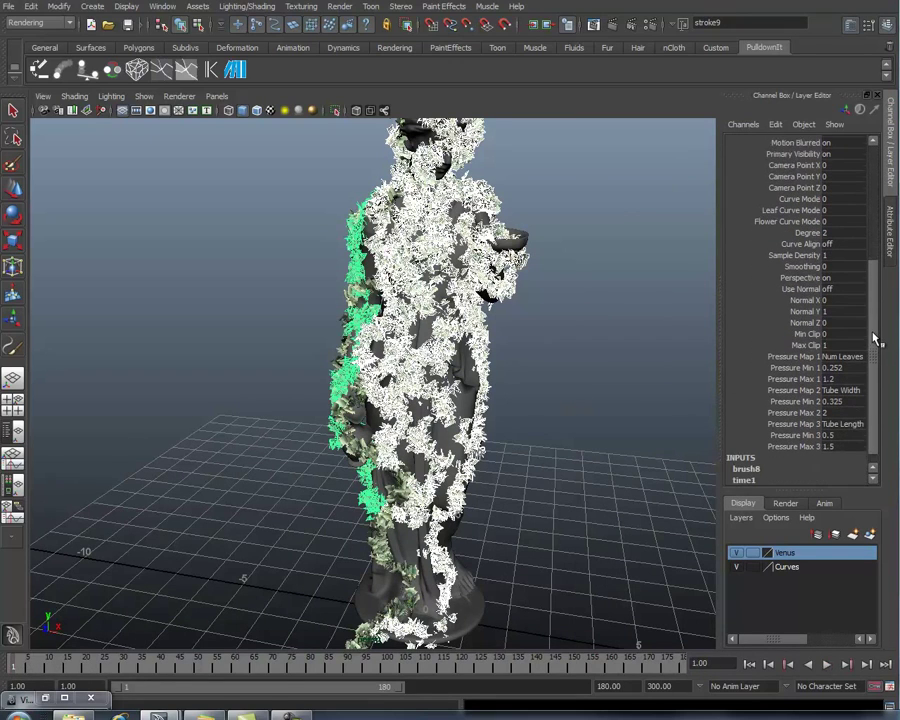
{"action": "right_click", "coordinate": [818, 350]}
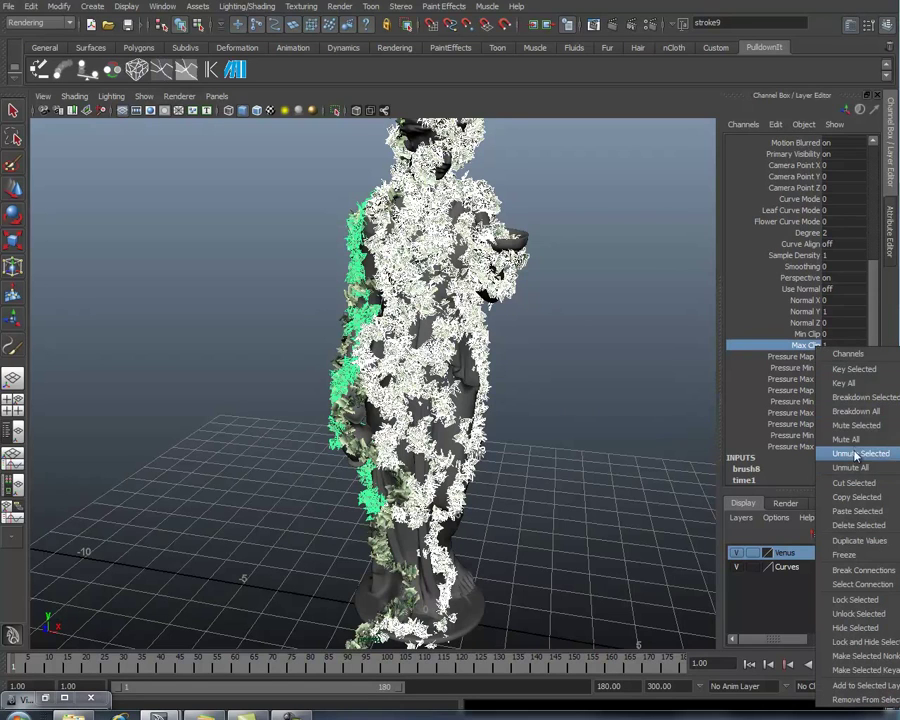
{"action": "left_click", "coordinate": [858, 371]}
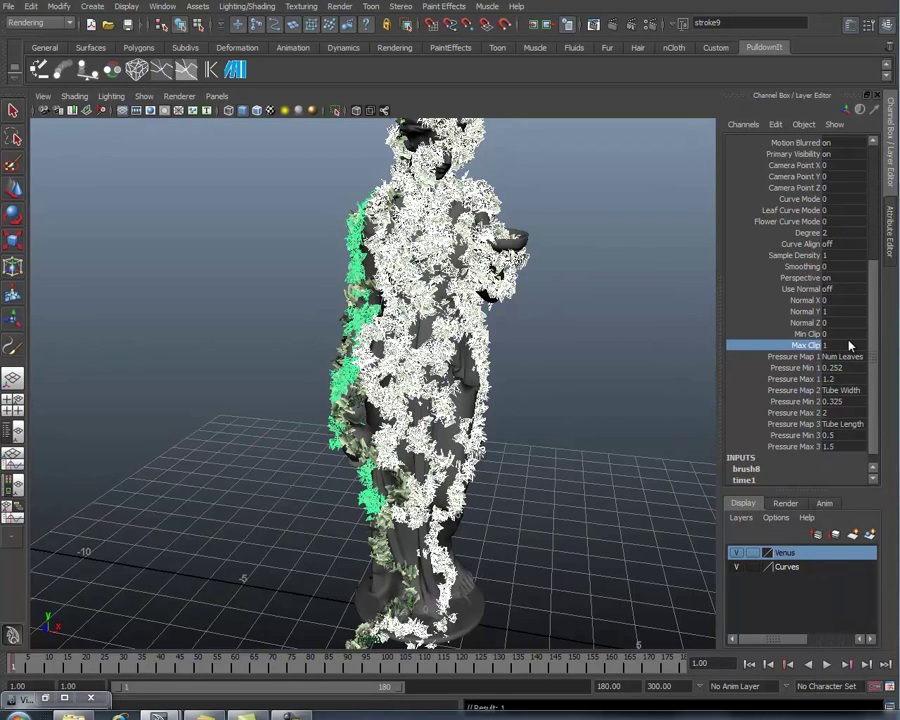
{"action": "double_click", "coordinate": [846, 346]}
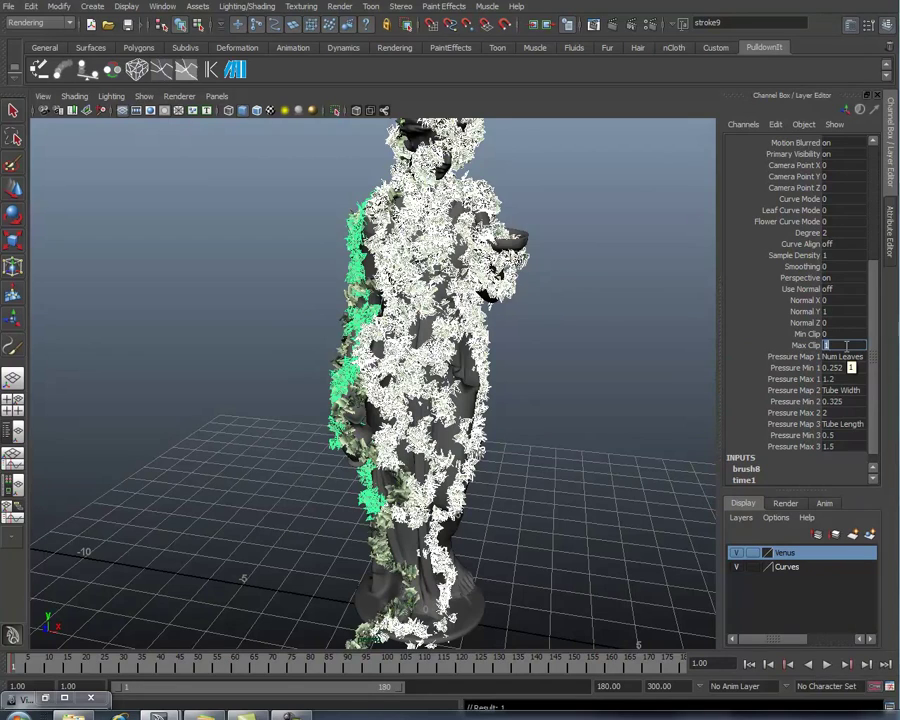
{"action": "type", "text": "0"}
{"action": "key", "text": "Return"}
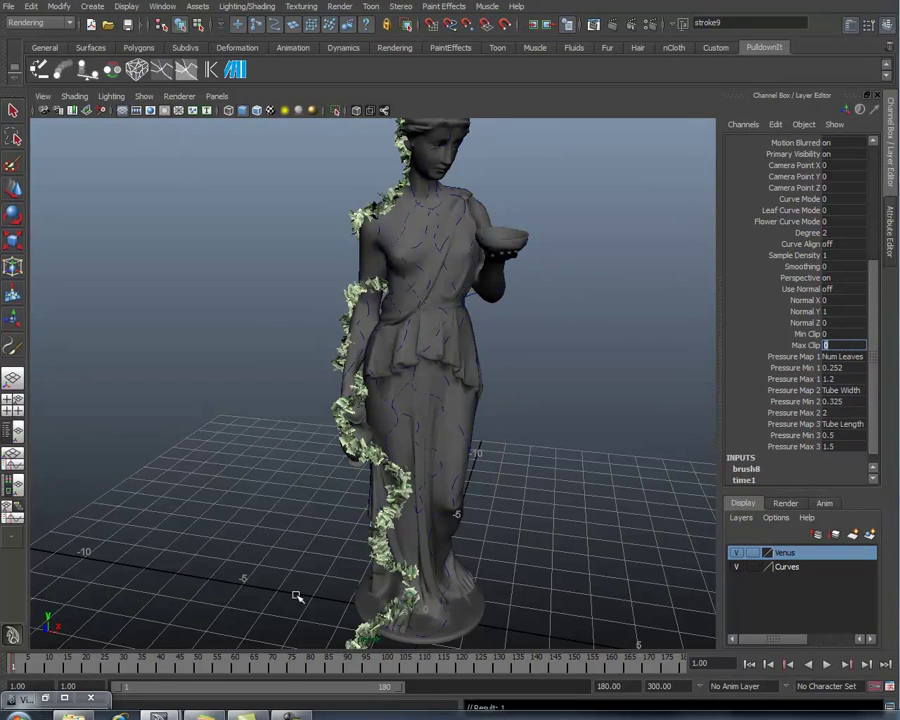
Set Max Clip of the selected statue ivy strokes to 1 at frame 180.
{"action": "left_click_drag", "start_coordinate": [28, 664], "coordinate": [796, 692]}
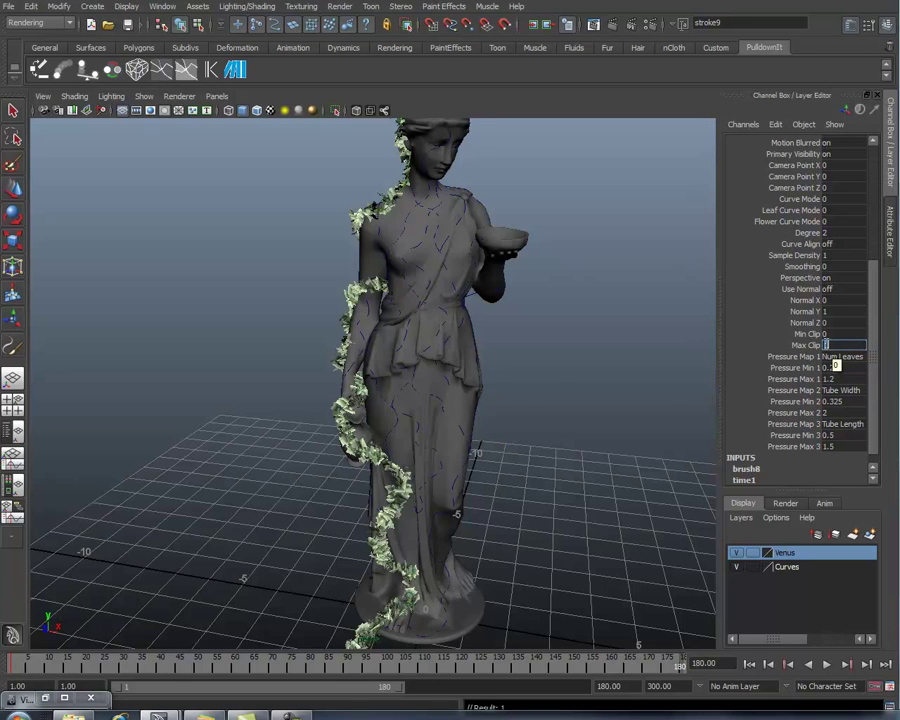
{"action": "type", "text": "1"}
{"action": "key", "text": "Return"}
Animate Max Clip of the long ivy stroke climbing from the ground, keyed at 1 on frame 180 and 0 on frame 1.
{"action": "left_click", "coordinate": [343, 316]}
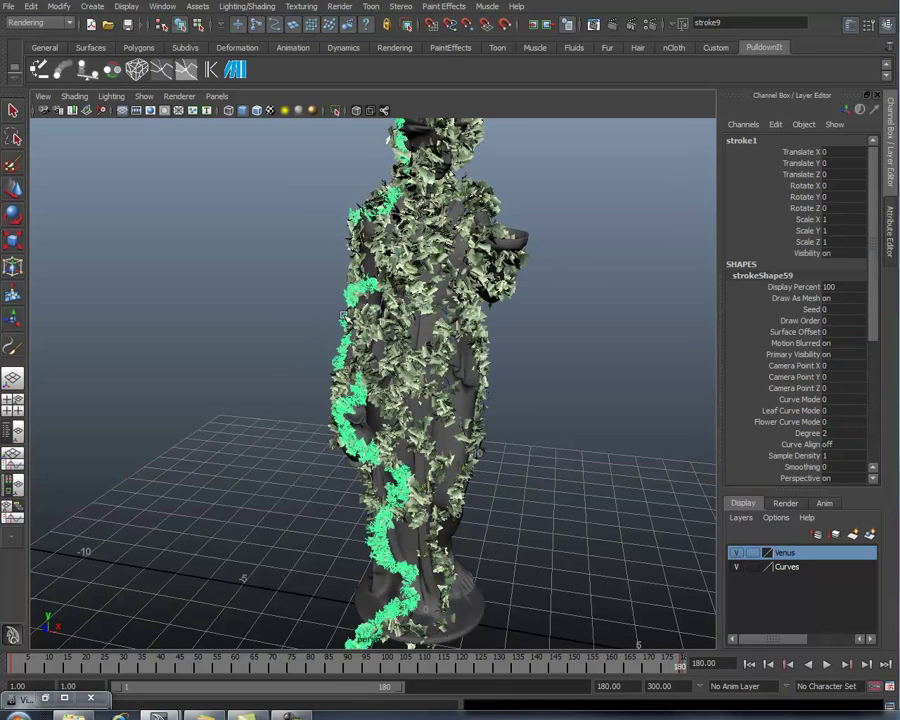
{"action": "left_click_drag", "start_coordinate": [878, 321], "coordinate": [877, 438]}
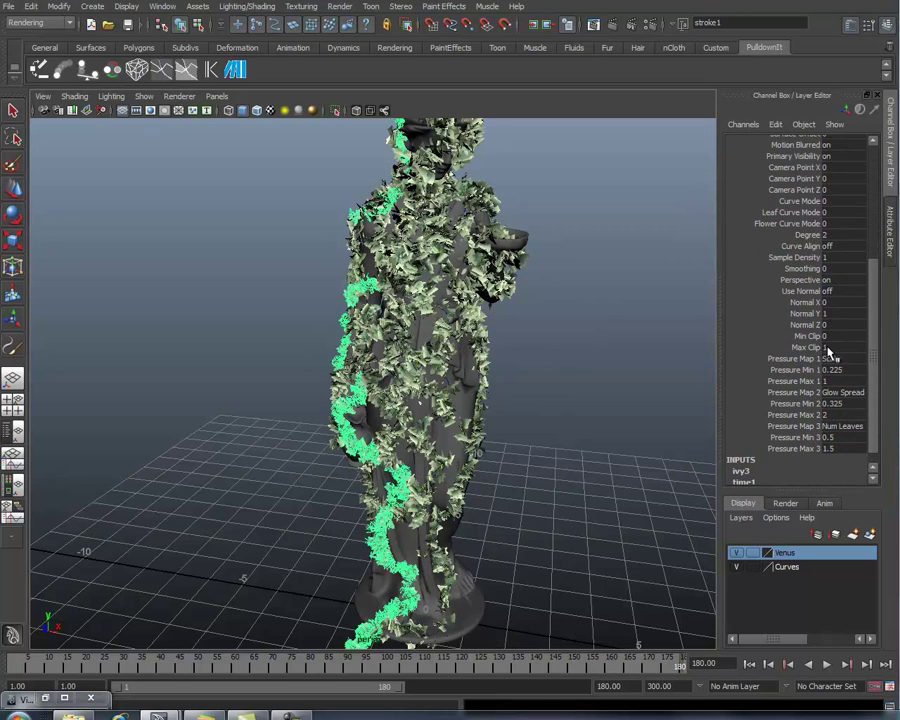
{"action": "left_click", "coordinate": [810, 348]}
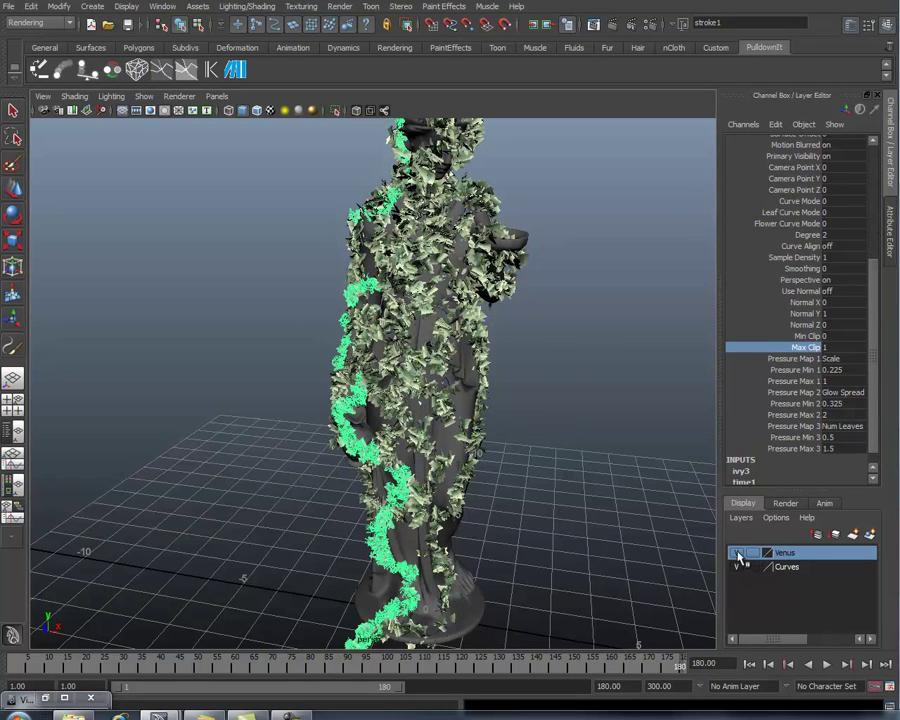
{"action": "right_click", "coordinate": [757, 347]}
{"action": "left_click", "coordinate": [822, 377]}
{"action": "left_click", "coordinate": [13, 664]}
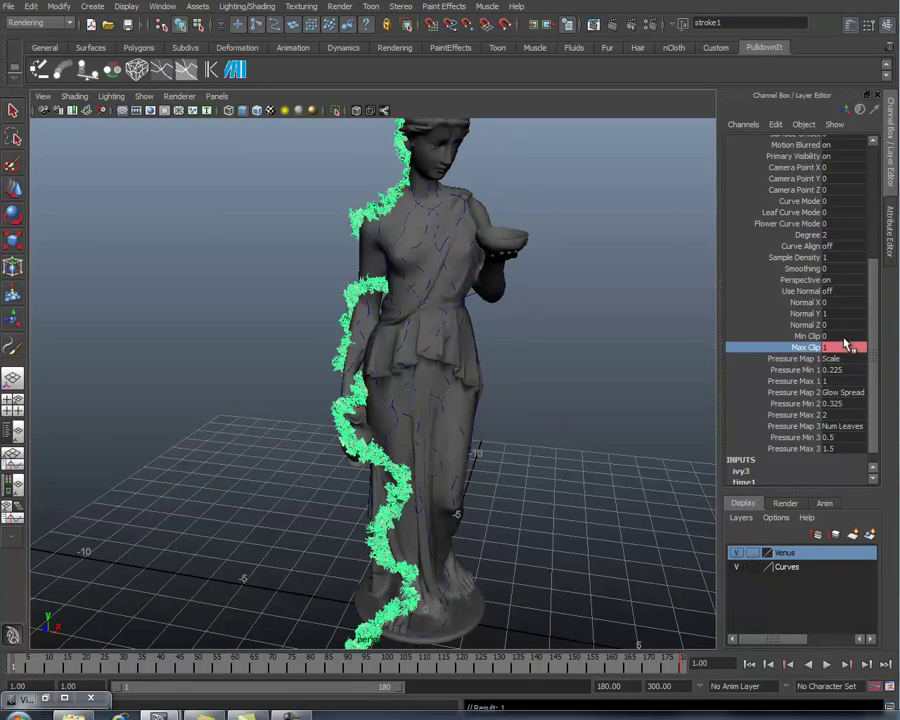
{"action": "left_click", "coordinate": [845, 346]}
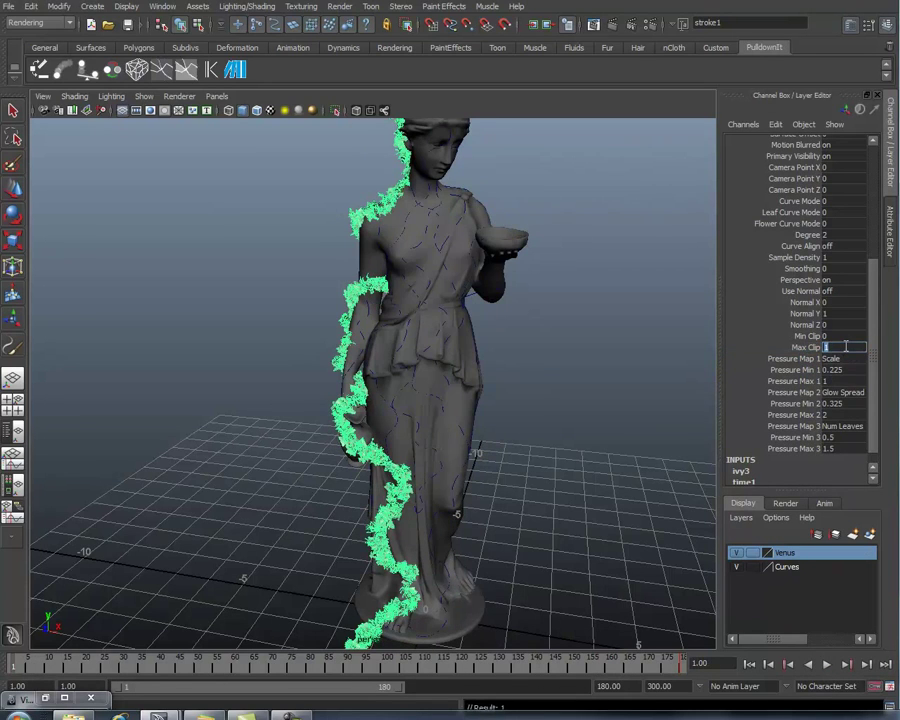
{"action": "type", "text": "0"}
{"action": "key", "text": "Return"}
Play back the ivy growth on the whole statue and again close to its base, stopping at frame 37.
{"action": "key", "text": "ctrl+a"}
{"action": "scroll", "coordinate": [370, 494], "scroll_direction": "up", "scroll_amount": 5}
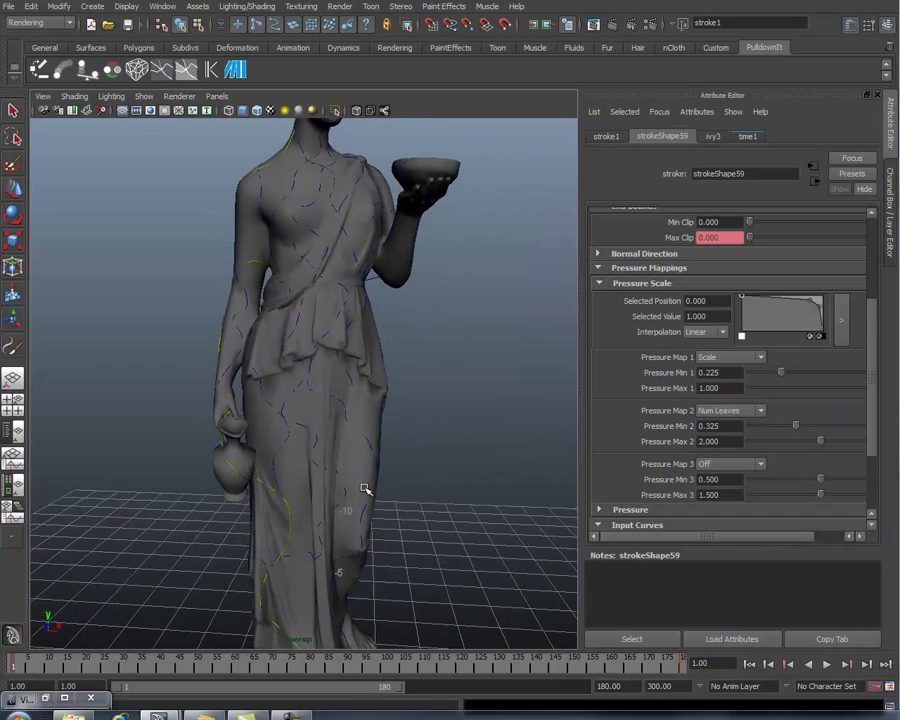
{"action": "scroll", "coordinate": [365, 488], "scroll_direction": "down", "scroll_amount": 5}
{"action": "key", "text": "alt+v"}
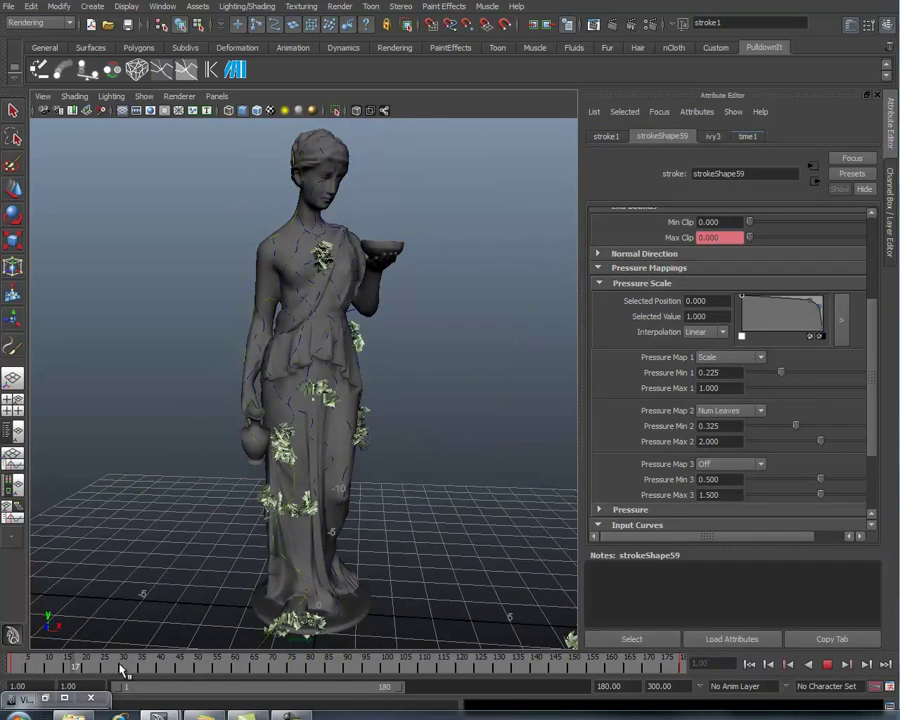
{"action": "mouse_move", "coordinate": [120, 668]}
{"action": "left_mouse_down"}
{"action": "mouse_move", "coordinate": [175, 670]}
{"action": "mouse_move", "coordinate": [58, 665]}
{"action": "mouse_move", "coordinate": [87, 664]}
{"action": "left_mouse_up"}
{"action": "middle_click_drag", "start_coordinate": [397, 544], "coordinate": [410, 405], "text": "alt"}
{"action": "mouse_move", "coordinate": [410, 405]}
{"action": "left_mouse_down", "text": "alt"}
{"action": "mouse_move", "coordinate": [342, 479]}
{"action": "mouse_move", "coordinate": [104, 444]}
{"action": "left_mouse_up", "text": "alt"}
{"action": "key", "text": "alt+v"}
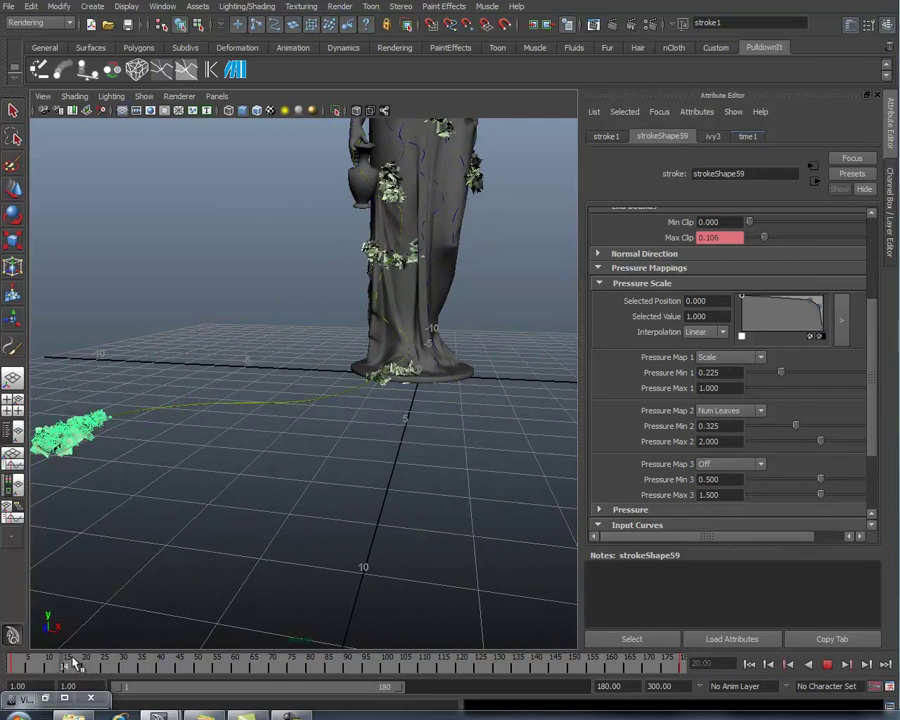
{"action": "key", "text": "alt+v"}
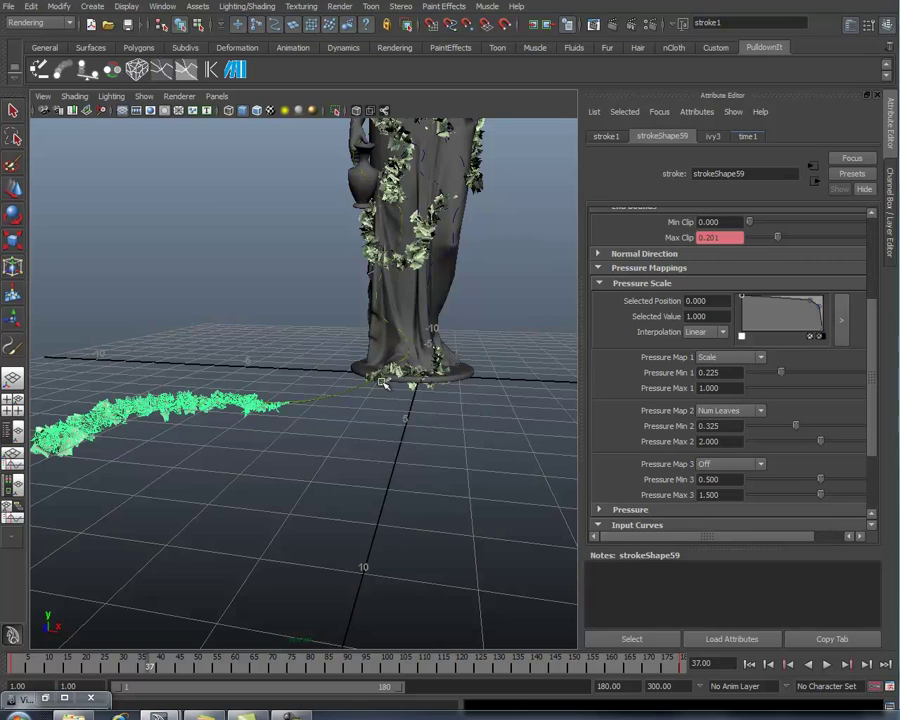
Taper the Pressure Scale ramp of the ivy stroke around the statue's base so its scale drops towards the tip.
{"action": "left_click", "coordinate": [383, 384]}
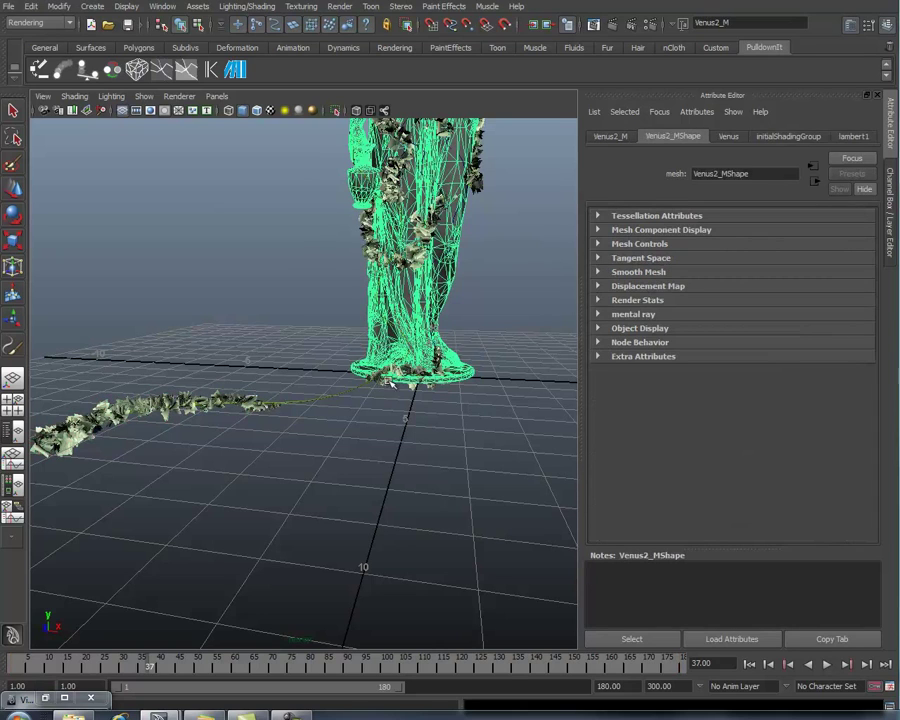
{"action": "left_click", "coordinate": [728, 137]}
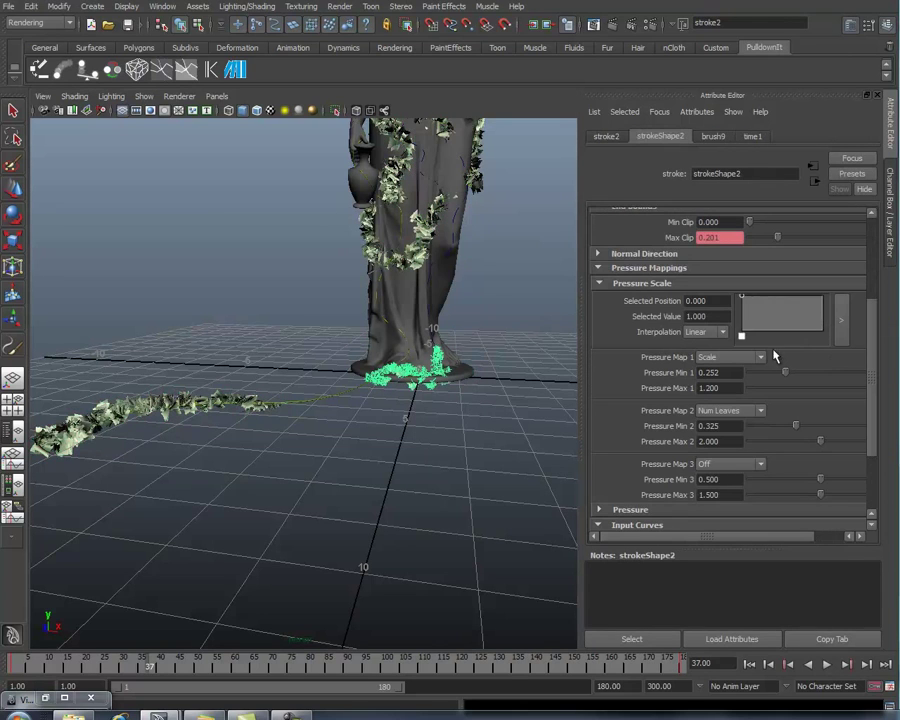
{"action": "mouse_move", "coordinate": [812, 299]}
{"action": "left_mouse_down"}
{"action": "mouse_move", "coordinate": [823, 334]}
{"action": "mouse_move", "coordinate": [806, 300]}
{"action": "left_mouse_up"}
{"action": "left_click", "coordinate": [815, 314]}
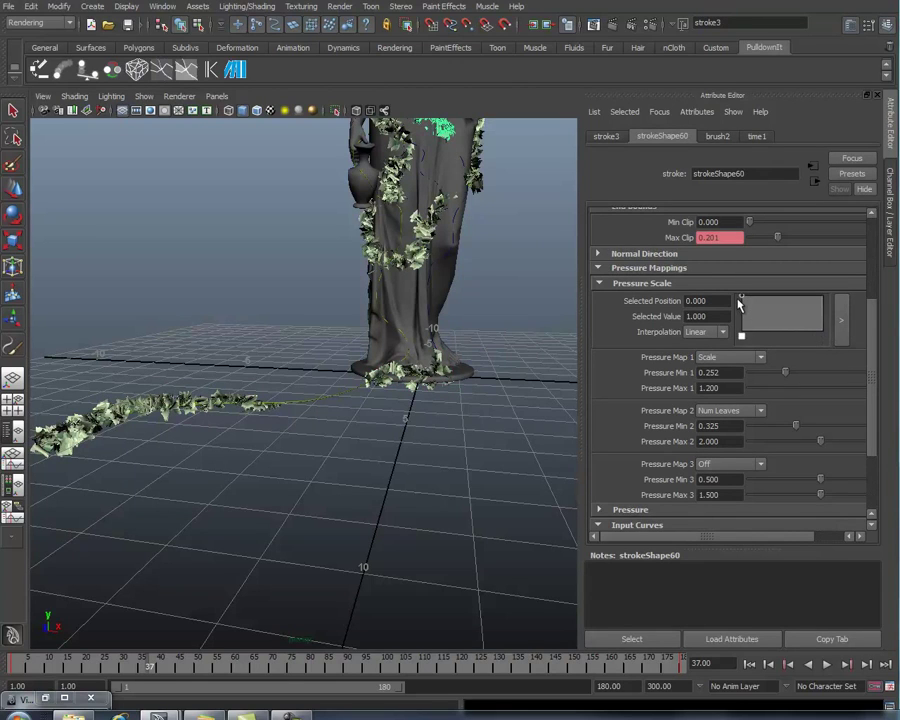
Add the tip taper to the Pressure Scale ramps of stroke3 through stroke6, with a 0.62 point at position 0.887 on stroke6.
{"action": "left_click_drag", "start_coordinate": [757, 304], "coordinate": [805, 309]}
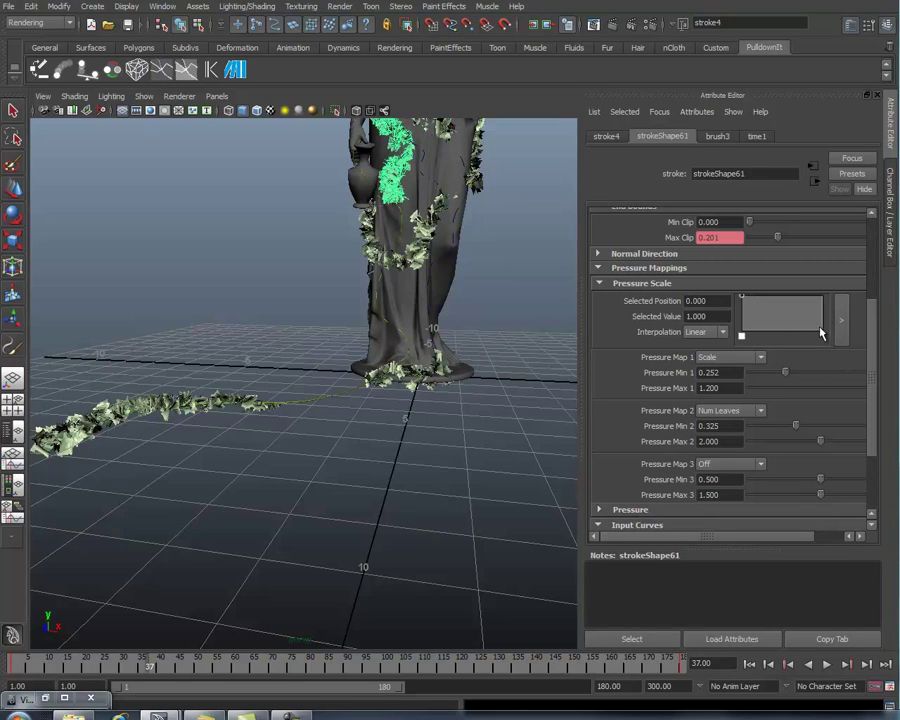
{"action": "left_click_drag", "start_coordinate": [820, 333], "coordinate": [807, 305]}
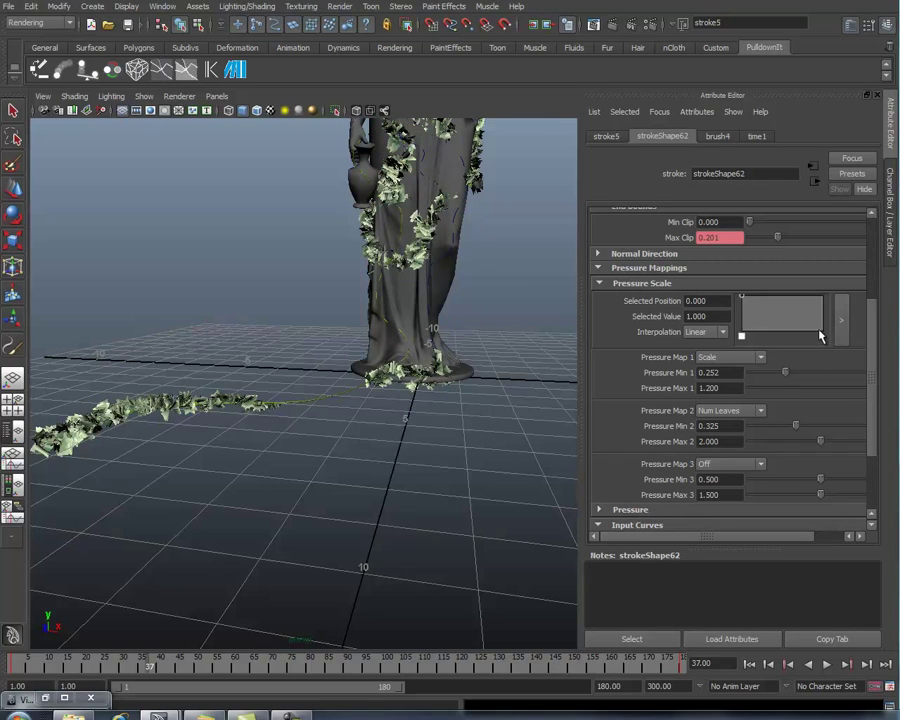
{"action": "left_click_drag", "start_coordinate": [820, 336], "coordinate": [808, 308]}
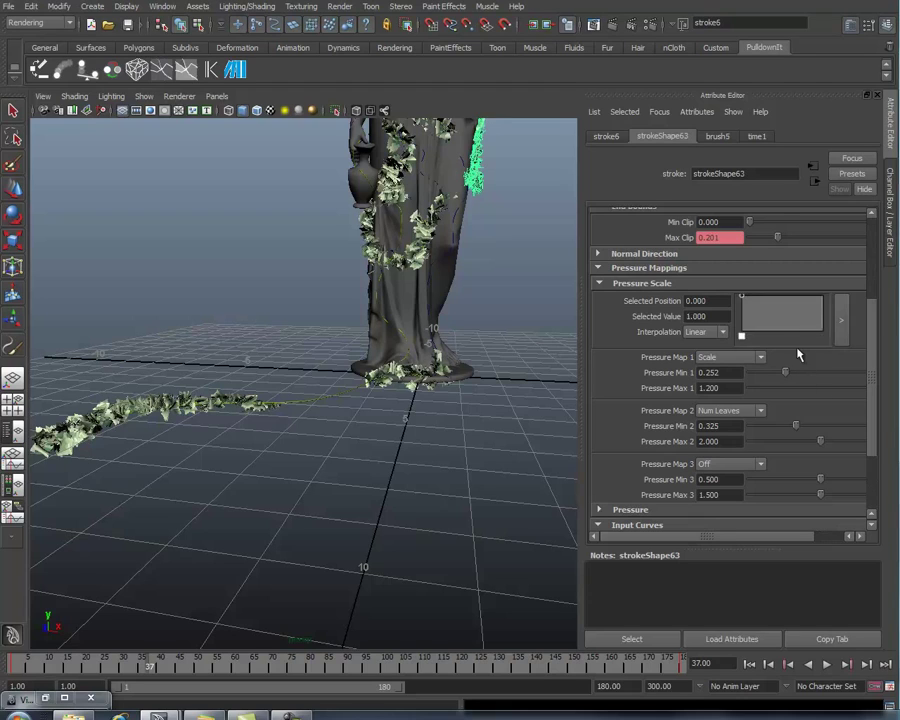
{"action": "mouse_move", "coordinate": [821, 298]}
{"action": "left_mouse_down"}
{"action": "mouse_move", "coordinate": [821, 335]}
{"action": "mouse_move", "coordinate": [800, 302]}
{"action": "left_mouse_up"}
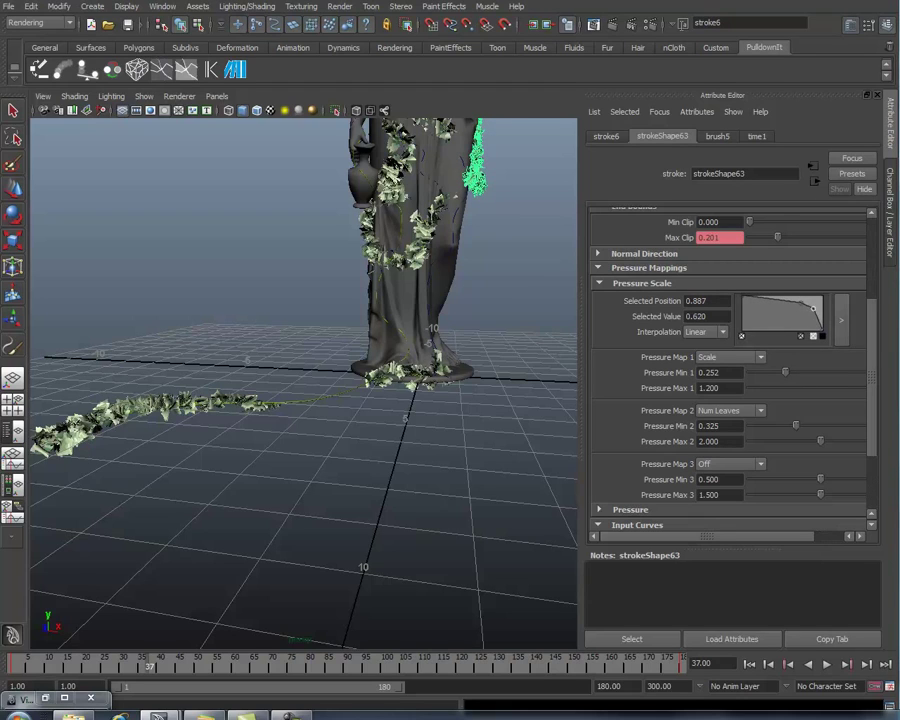
Taper the Pressure Scale ramps of stroke7 and stroke8 to zero at the end, with a 0.82 point at position 0.774 on stroke7.
{"action": "left_click", "coordinate": [428, 232]}
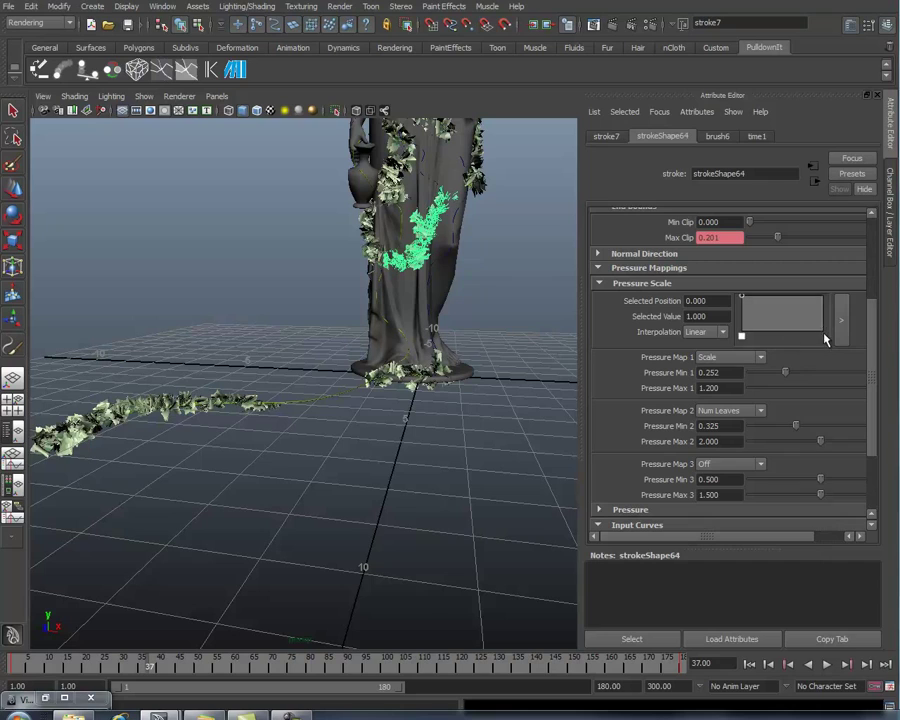
{"action": "left_click_drag", "start_coordinate": [820, 329], "coordinate": [806, 307]}
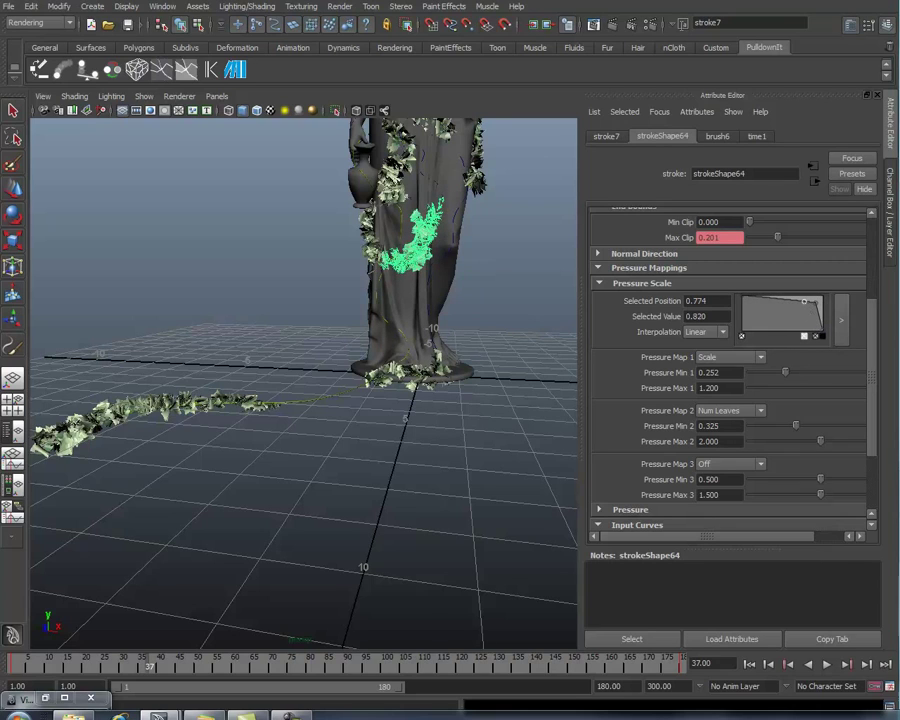
{"action": "key", "text": "Right"}
{"action": "left_click", "coordinate": [822, 336]}
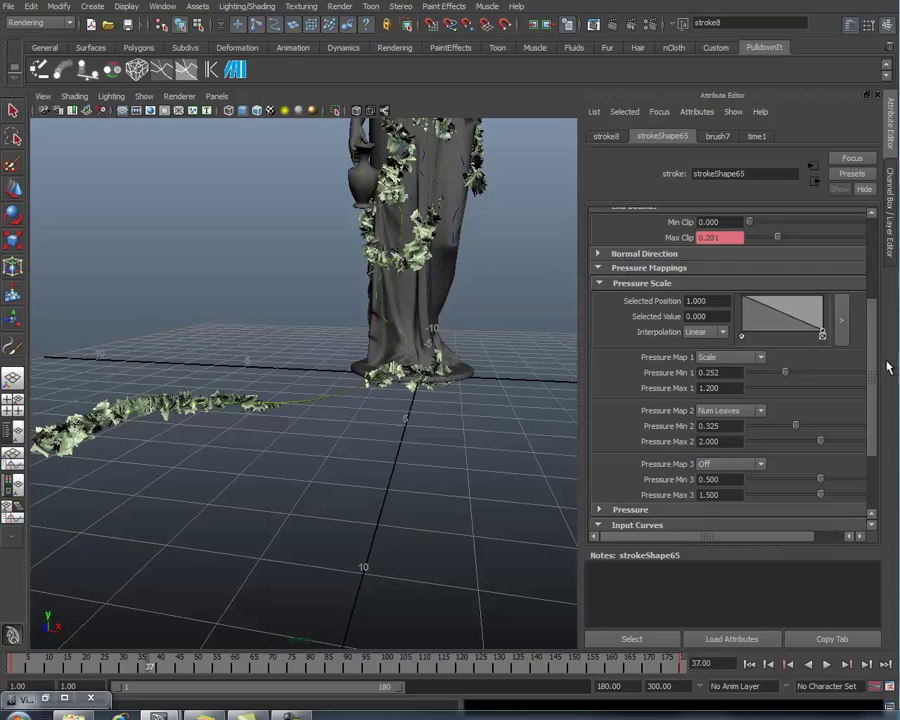
{"action": "left_click", "coordinate": [803, 318]}
{"action": "left_click_drag", "start_coordinate": [803, 318], "coordinate": [814, 297]}
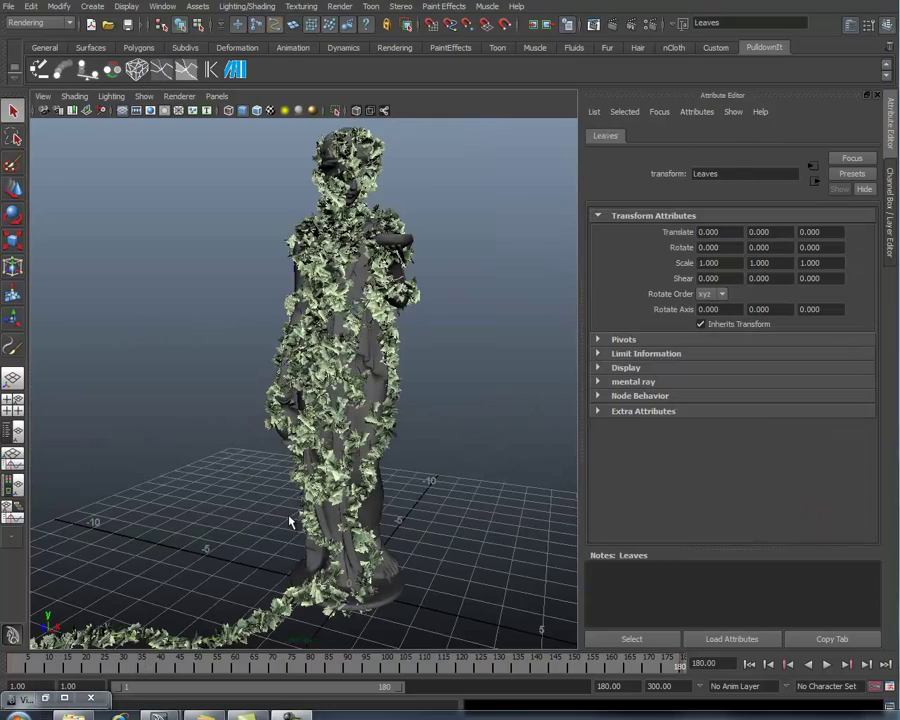
Remove the Leaves group from the statue and select the thin stem stroke climbing from the ground past the foot.
{"action": "scroll", "coordinate": [396, 515], "scroll_direction": "up", "scroll_amount": 3}
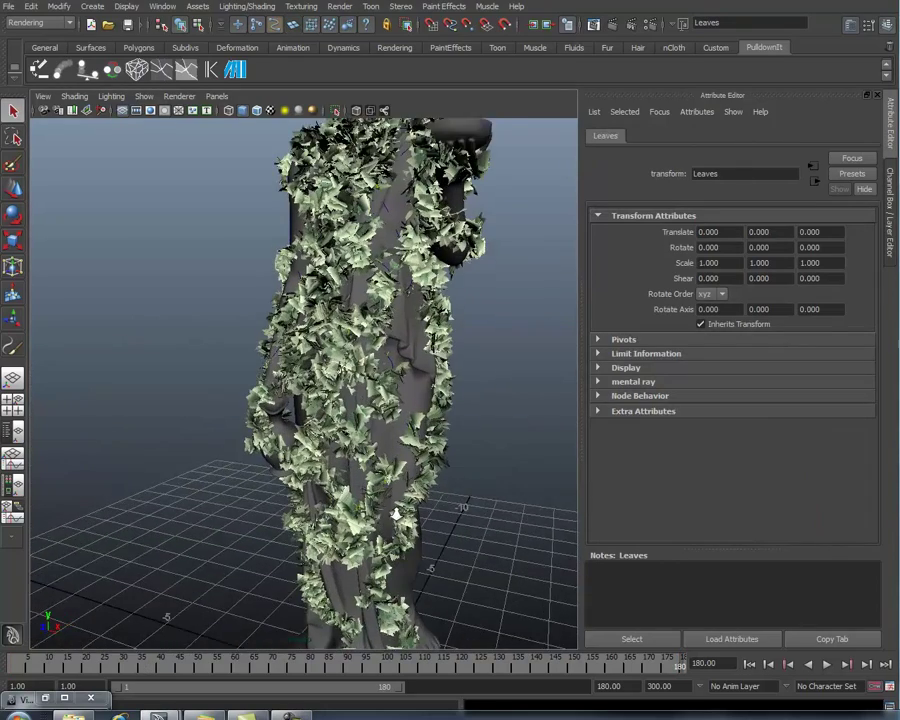
{"action": "left_click_drag", "start_coordinate": [396, 513], "coordinate": [348, 453], "text": "alt"}
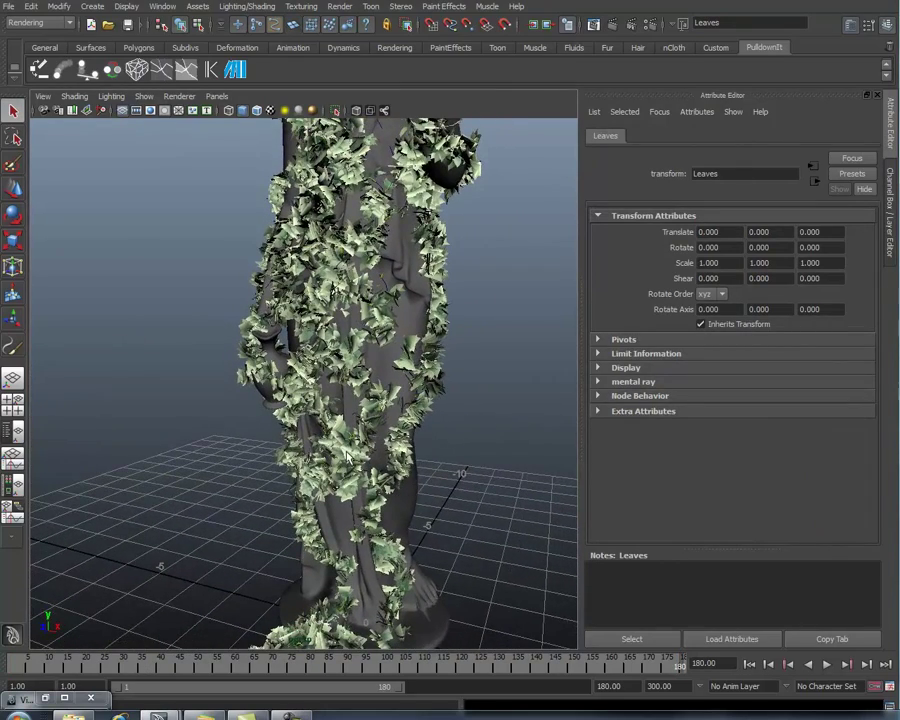
{"action": "right_click_drag", "start_coordinate": [347, 456], "coordinate": [402, 418], "text": "alt"}
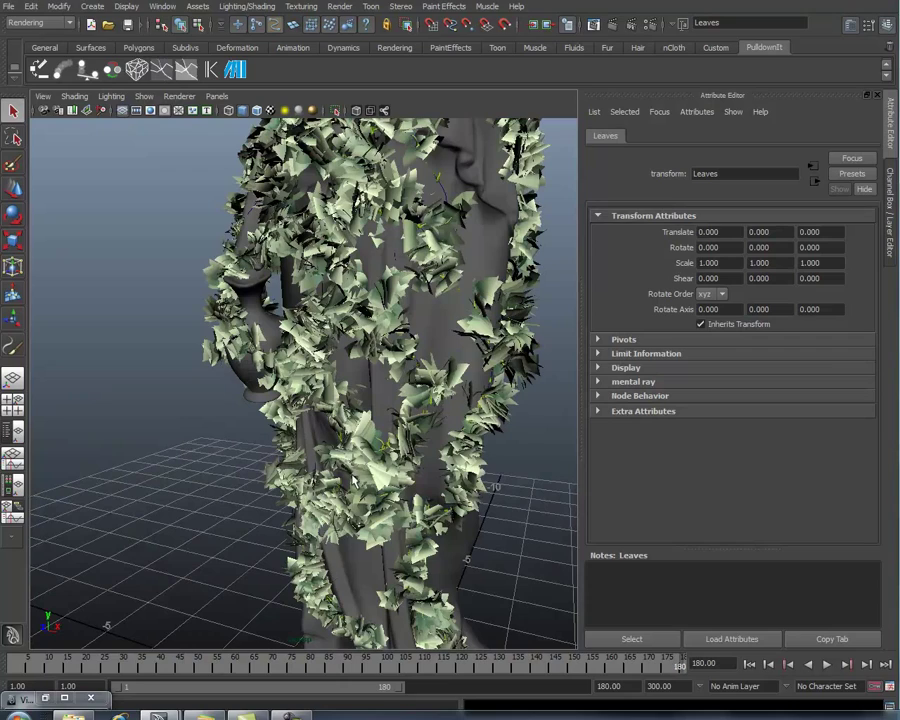
{"action": "left_click_drag", "start_coordinate": [318, 405], "coordinate": [430, 408], "text": "alt"}
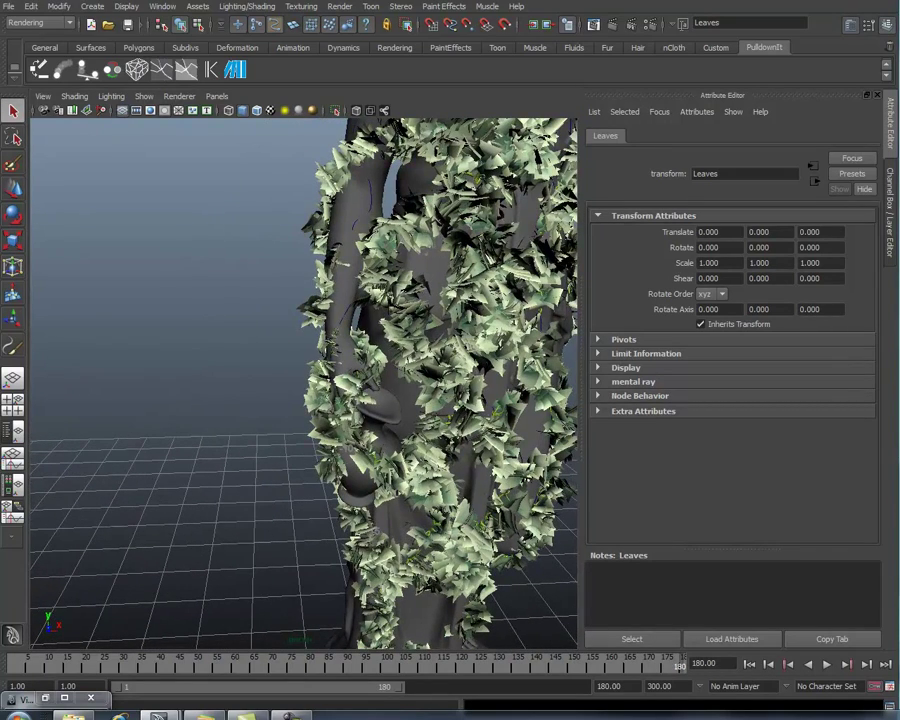
{"action": "key", "text": "Delete"}
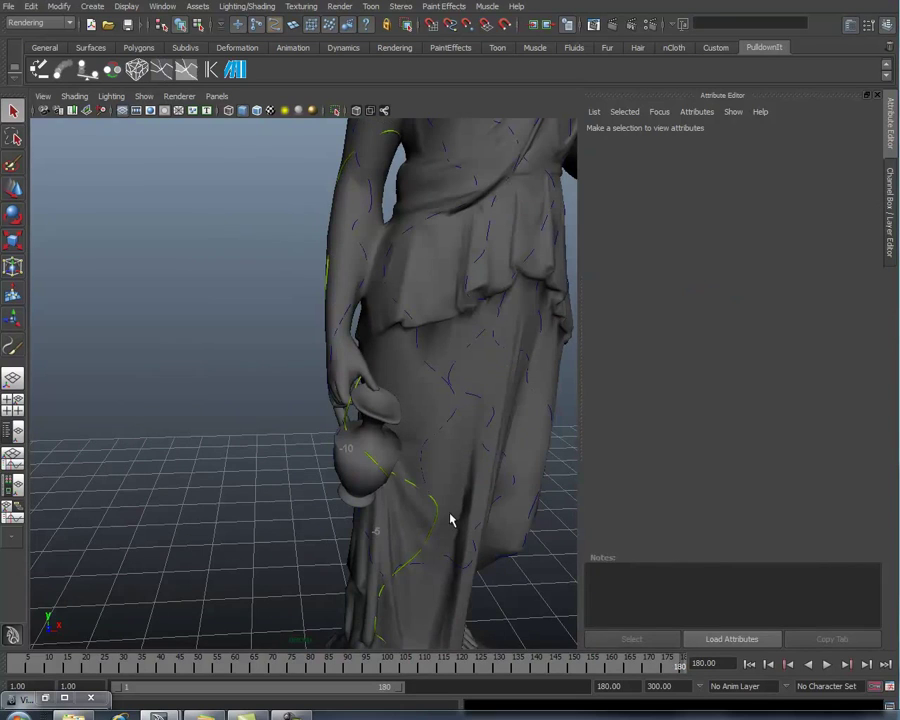
{"action": "left_click_drag", "start_coordinate": [325, 287], "coordinate": [420, 485], "text": "alt"}
{"action": "left_click", "coordinate": [356, 603]}
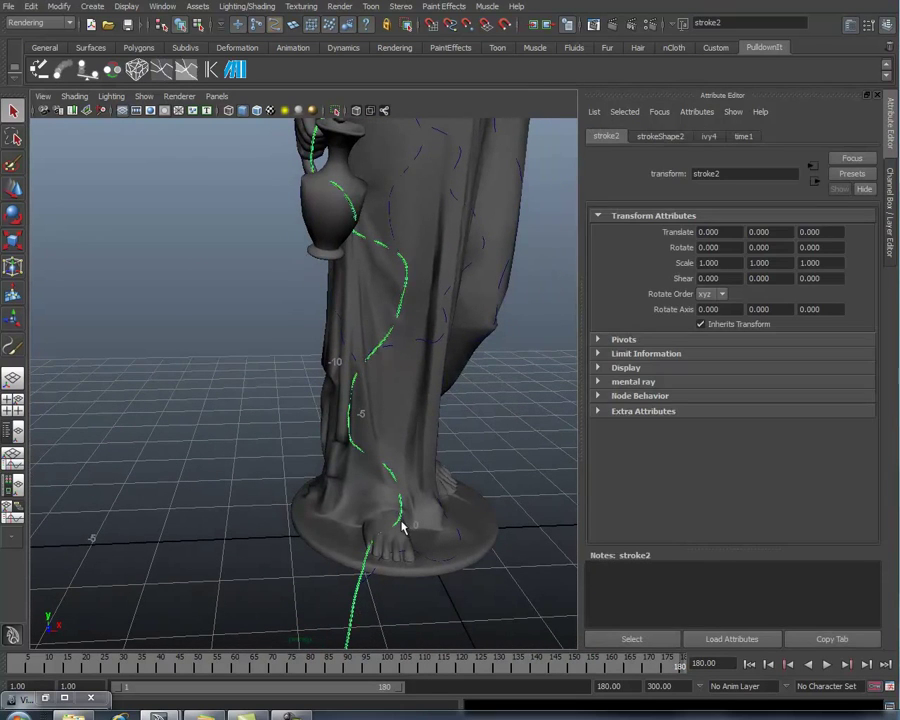
Load the brush settings from the selected stem stroke into the template brush.
{"action": "mouse_move", "coordinate": [477, 391]}
{"action": "left_mouse_down", "text": "alt"}
{"action": "mouse_move", "coordinate": [394, 595]}
{"action": "mouse_move", "coordinate": [362, 591]}
{"action": "left_mouse_up", "text": "alt"}
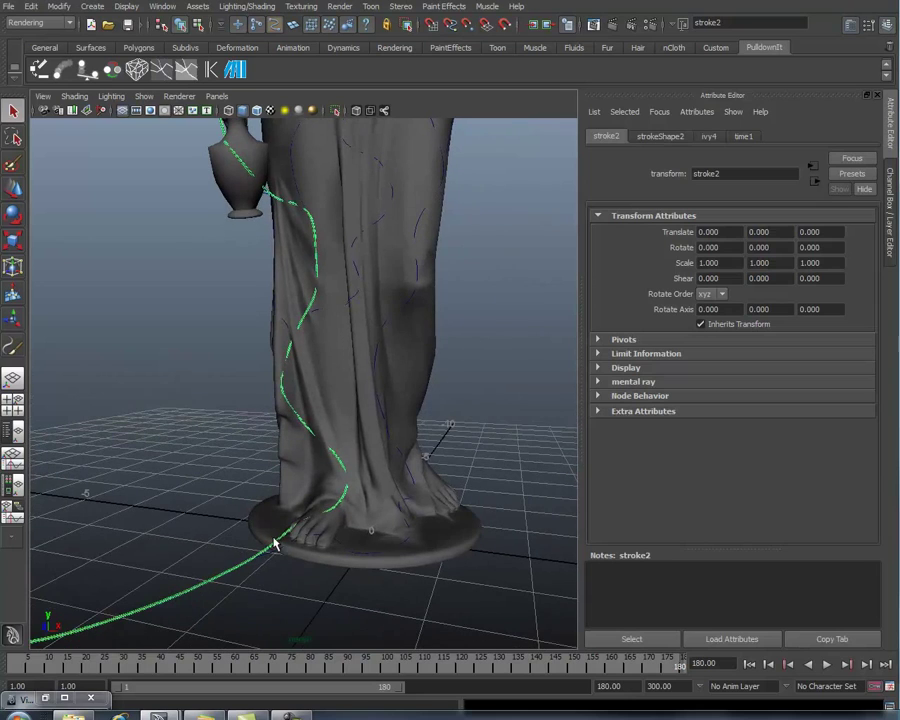
{"action": "left_click", "coordinate": [443, 6]}
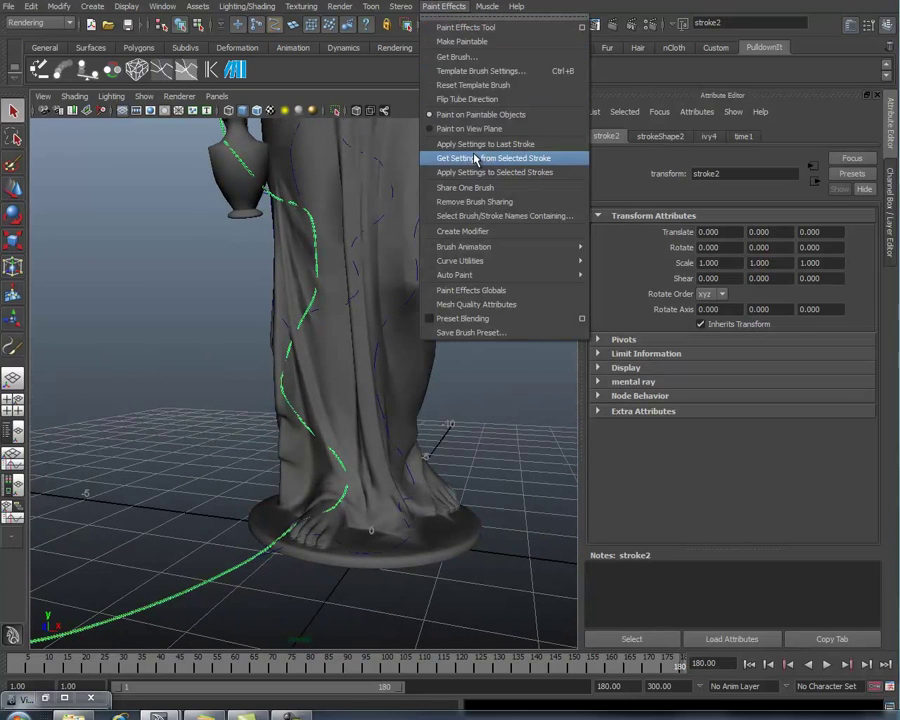
{"action": "left_click", "coordinate": [476, 163]}
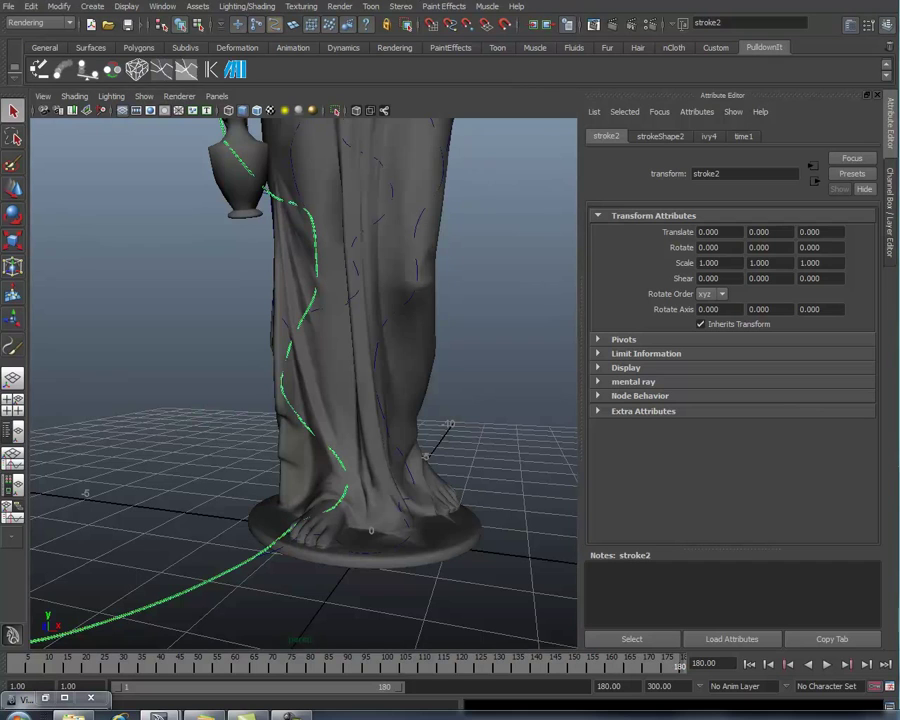
Select the vine curves over the statue and attach the stem brush to them.
{"action": "middle_click_drag", "start_coordinate": [474, 346], "coordinate": [476, 441], "text": "alt"}
{"action": "left_click_drag", "start_coordinate": [475, 441], "coordinate": [455, 385], "text": "alt"}
{"action": "left_click", "coordinate": [444, 6]}
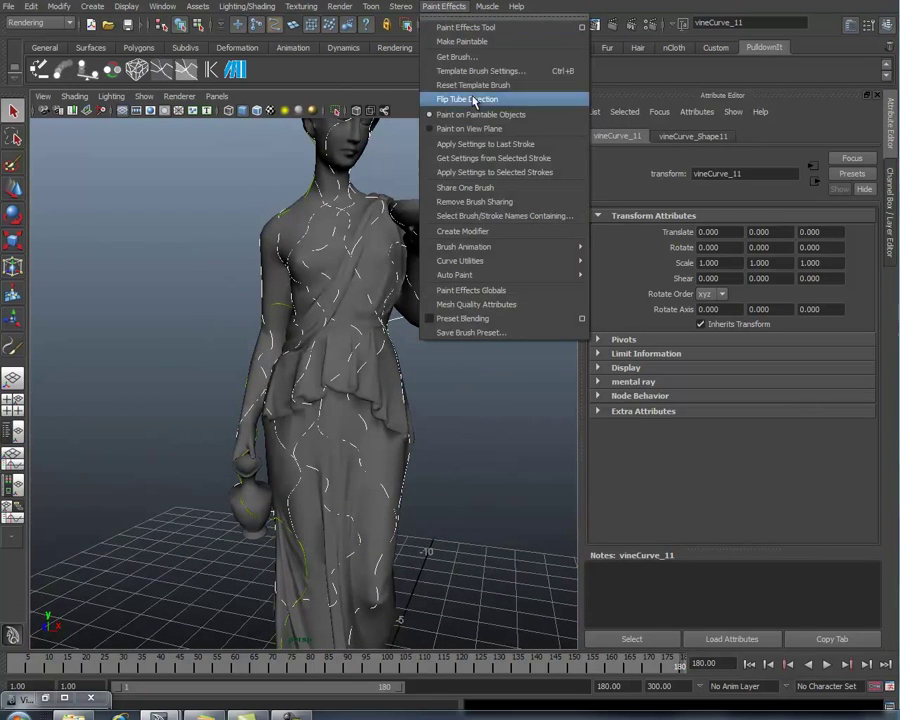
{"action": "mouse_move", "coordinate": [572, 266]}
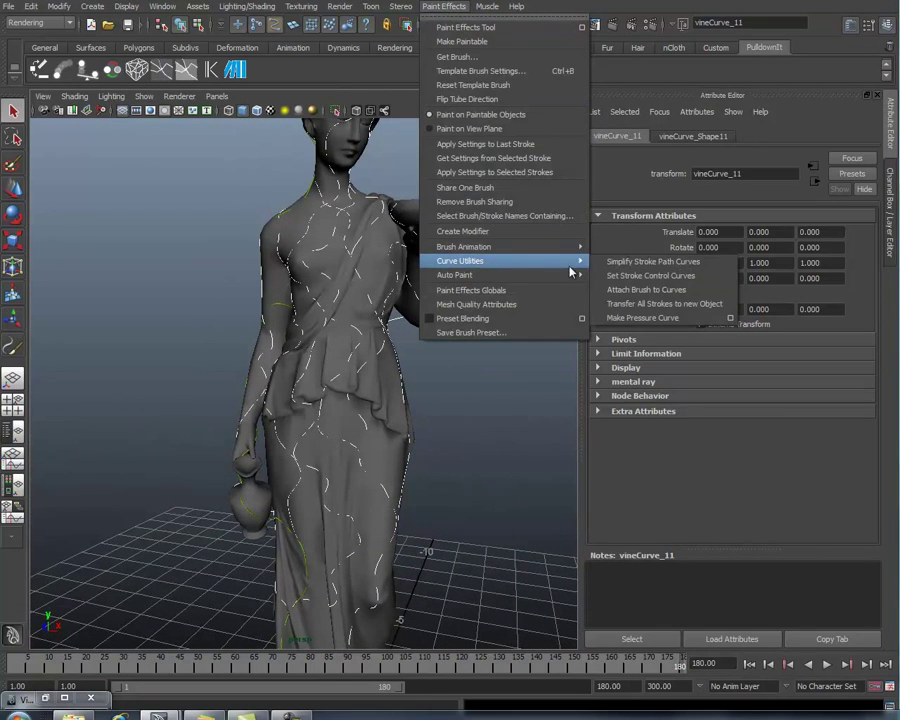
{"action": "left_click", "coordinate": [661, 294]}
{"action": "right_click_drag", "start_coordinate": [314, 303], "coordinate": [425, 300], "text": "alt"}
{"action": "middle_click_drag", "start_coordinate": [512, 298], "coordinate": [482, 380], "text": "alt"}
{"action": "left_click_drag", "start_coordinate": [482, 380], "coordinate": [395, 355], "text": "alt"}
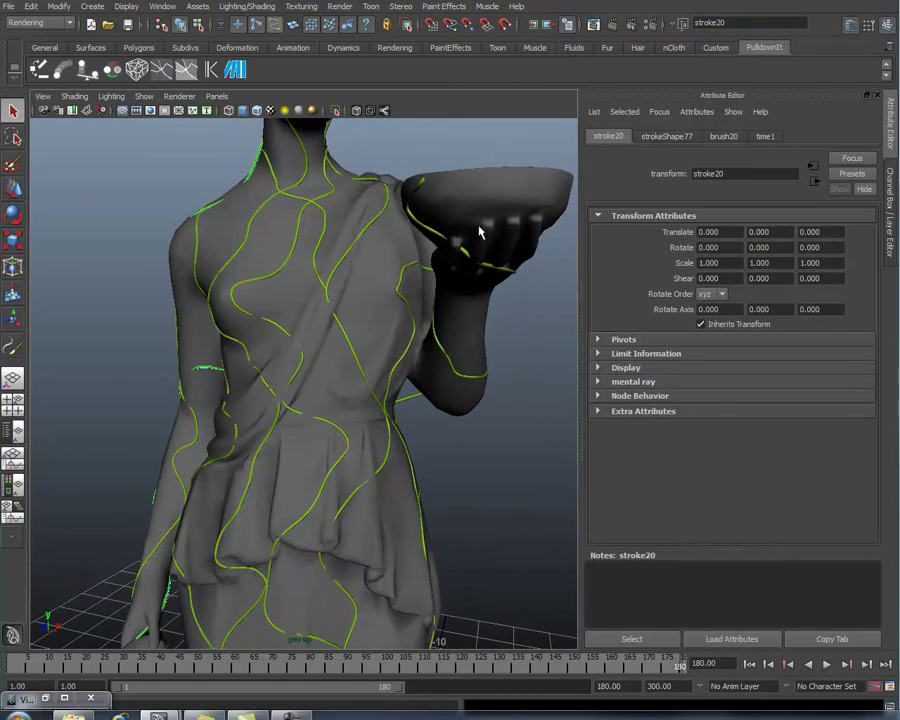
{"action": "left_click_drag", "start_coordinate": [411, 313], "coordinate": [380, 335], "text": "alt"}
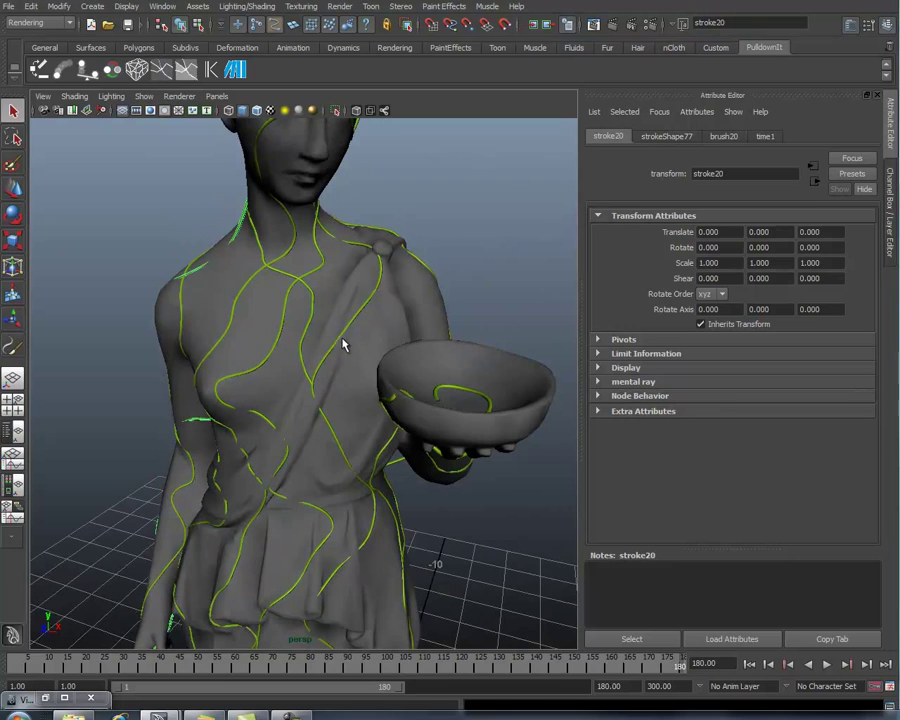
{"action": "right_click_drag", "start_coordinate": [343, 345], "coordinate": [382, 347], "text": "alt"}
{"action": "left_click_drag", "start_coordinate": [368, 354], "coordinate": [380, 352], "text": "alt"}
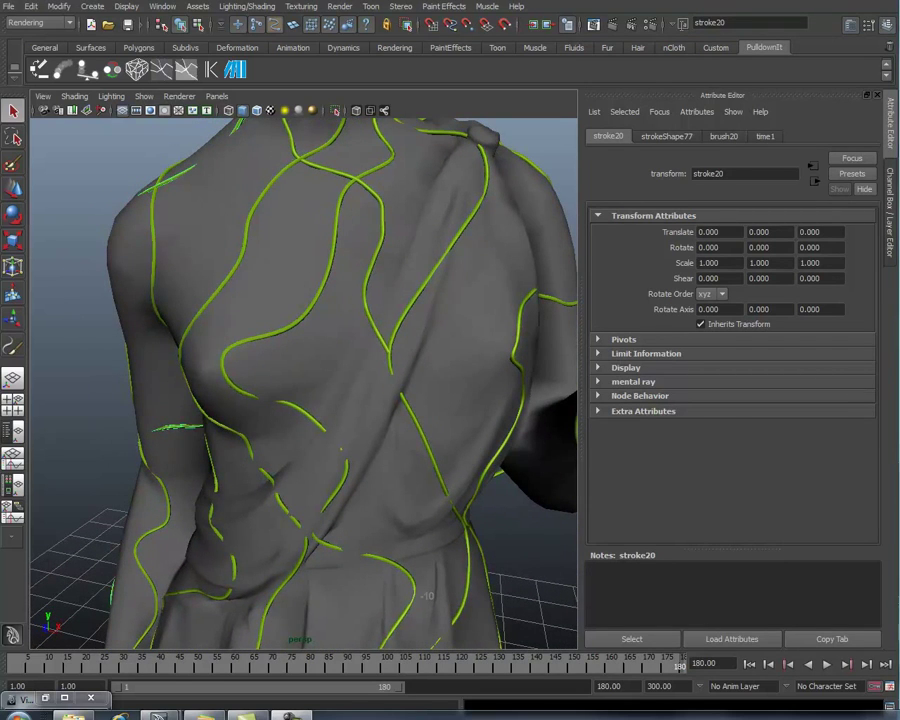
Reselect all the new stem strokes and key their Max Clip at 1 on frame 180.
{"action": "key", "text": "Left"}
{"action": "mouse_move", "coordinate": [873, 330]}
{"action": "left_mouse_down"}
{"action": "mouse_move", "coordinate": [876, 355]}
{"action": "mouse_move", "coordinate": [873, 333]}
{"action": "left_mouse_up"}
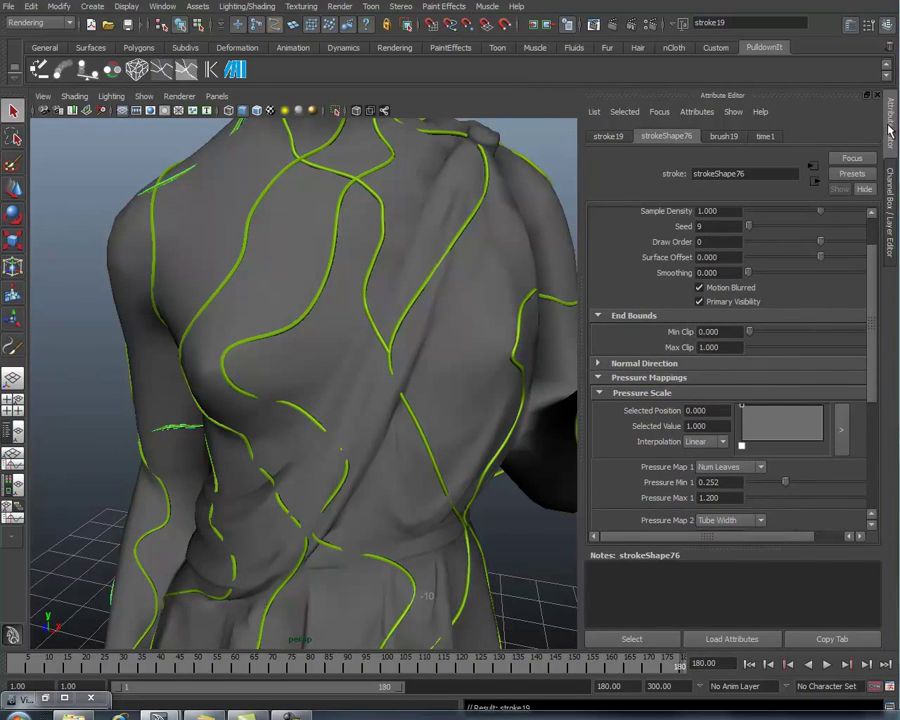
{"action": "left_click", "coordinate": [890, 198]}
{"action": "left_click_drag", "start_coordinate": [872, 314], "coordinate": [873, 450]}
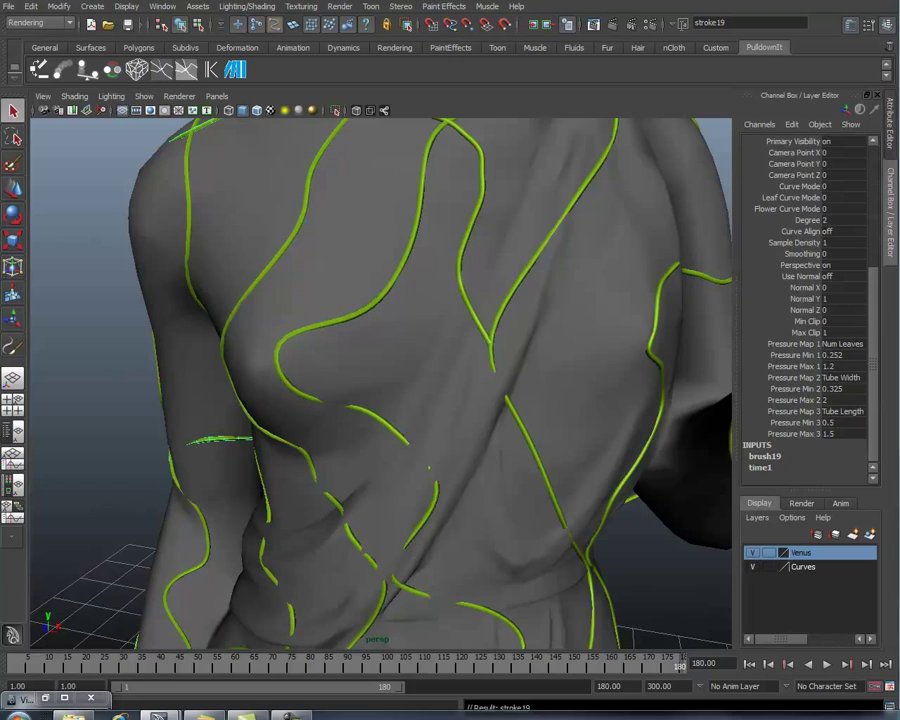
{"action": "key", "text": "z"}
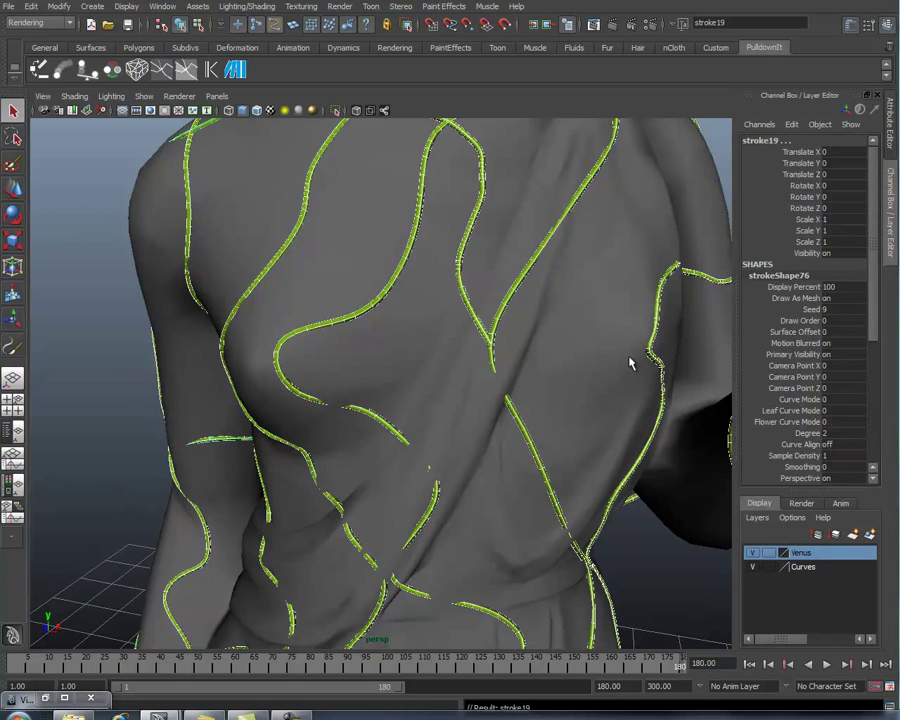
{"action": "left_click_drag", "start_coordinate": [878, 308], "coordinate": [876, 397]}
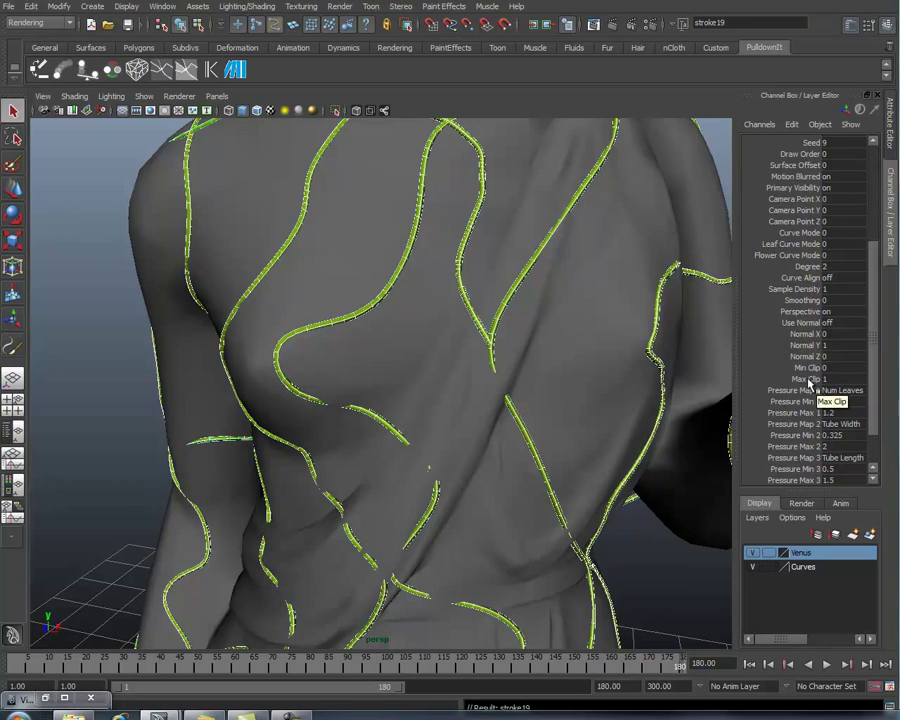
{"action": "left_click", "coordinate": [815, 379]}
{"action": "right_click", "coordinate": [815, 379]}
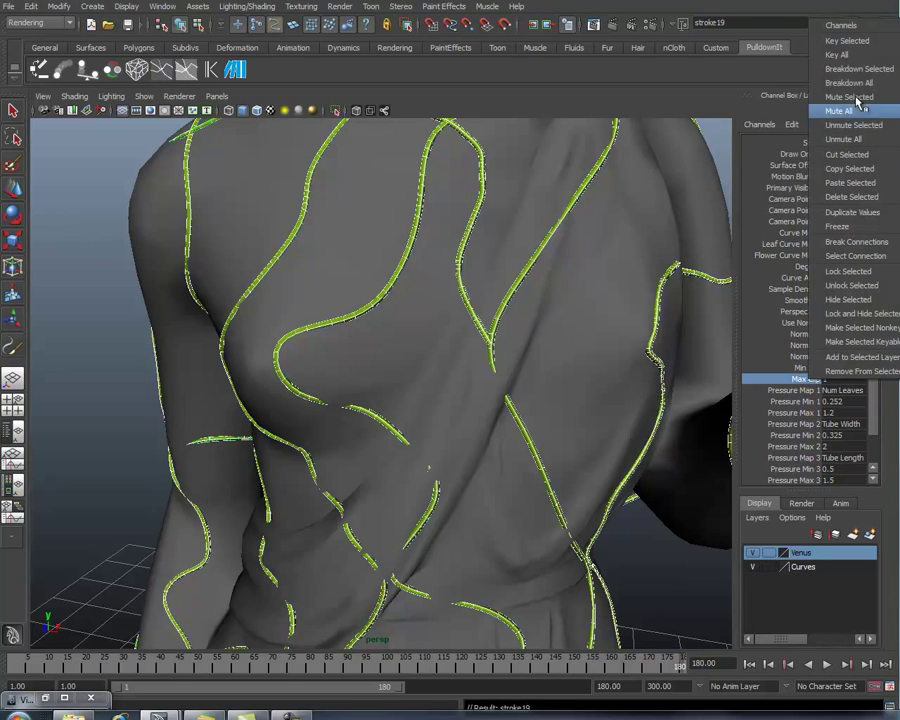
{"action": "left_click", "coordinate": [849, 41]}
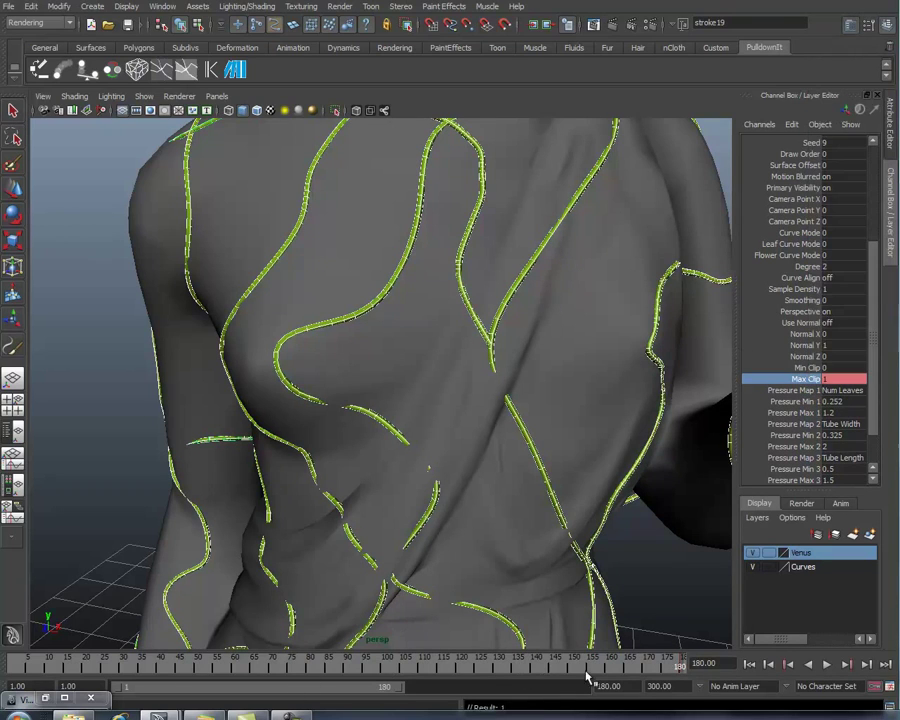
Key the Max Clip of the new stem strokes at 0 on frame 1.
{"action": "key", "text": "alt+v"}
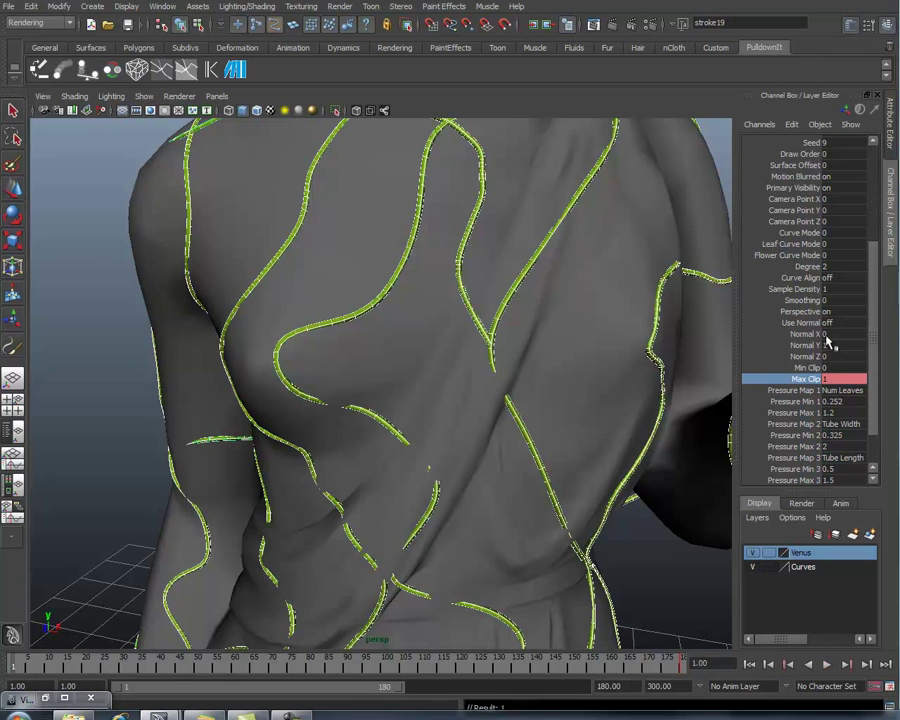
{"action": "left_click", "coordinate": [845, 380]}
{"action": "type", "text": "0"}
{"action": "key", "text": "Return"}
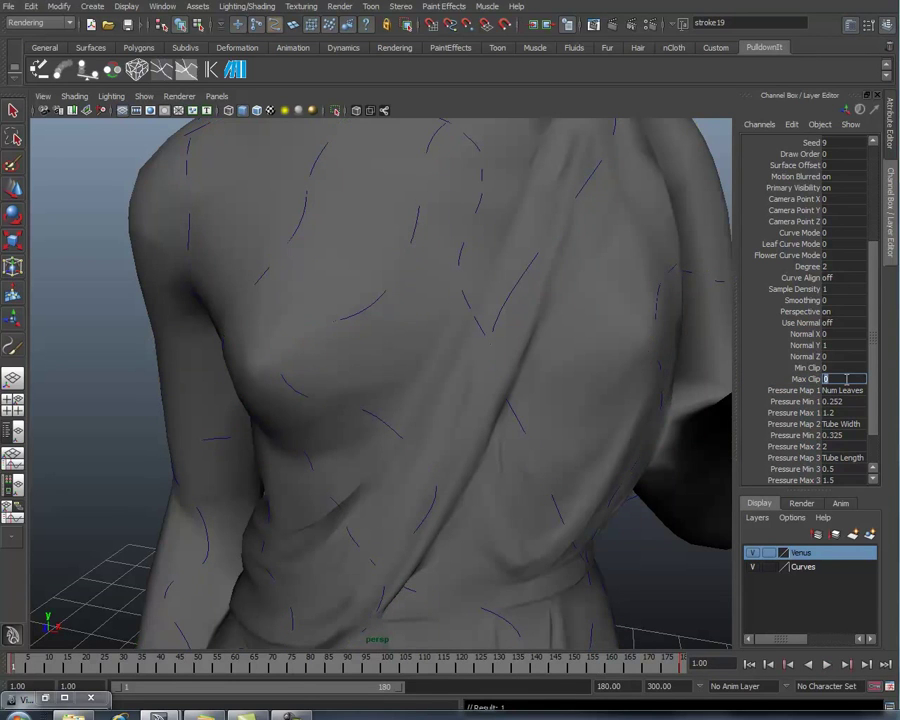
Scrub the timeline to examine the stems' growth over the statue and along the ground, stopping at frame 48.
{"action": "scroll", "coordinate": [525, 449], "scroll_direction": "down", "scroll_amount": 10}
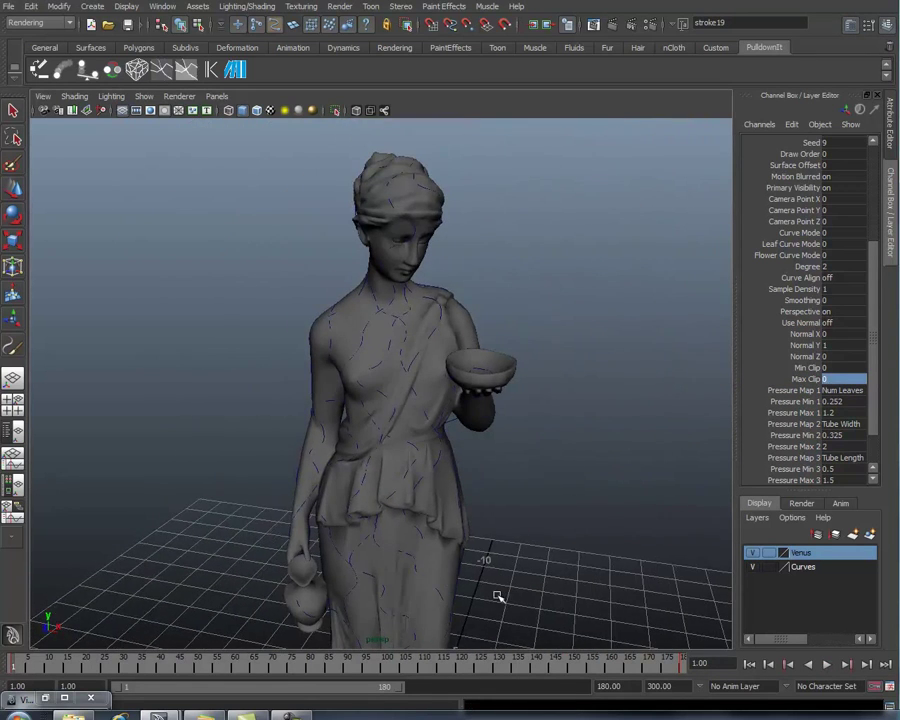
{"action": "mouse_move", "coordinate": [15, 672]}
{"action": "left_mouse_down"}
{"action": "mouse_move", "coordinate": [375, 680]}
{"action": "mouse_move", "coordinate": [428, 666]}
{"action": "mouse_move", "coordinate": [518, 701]}
{"action": "mouse_move", "coordinate": [680, 716]}
{"action": "mouse_move", "coordinate": [124, 673]}
{"action": "mouse_move", "coordinate": [300, 690]}
{"action": "mouse_move", "coordinate": [566, 697]}
{"action": "mouse_move", "coordinate": [680, 676]}
{"action": "mouse_move", "coordinate": [386, 667]}
{"action": "mouse_move", "coordinate": [607, 664]}
{"action": "left_mouse_up"}
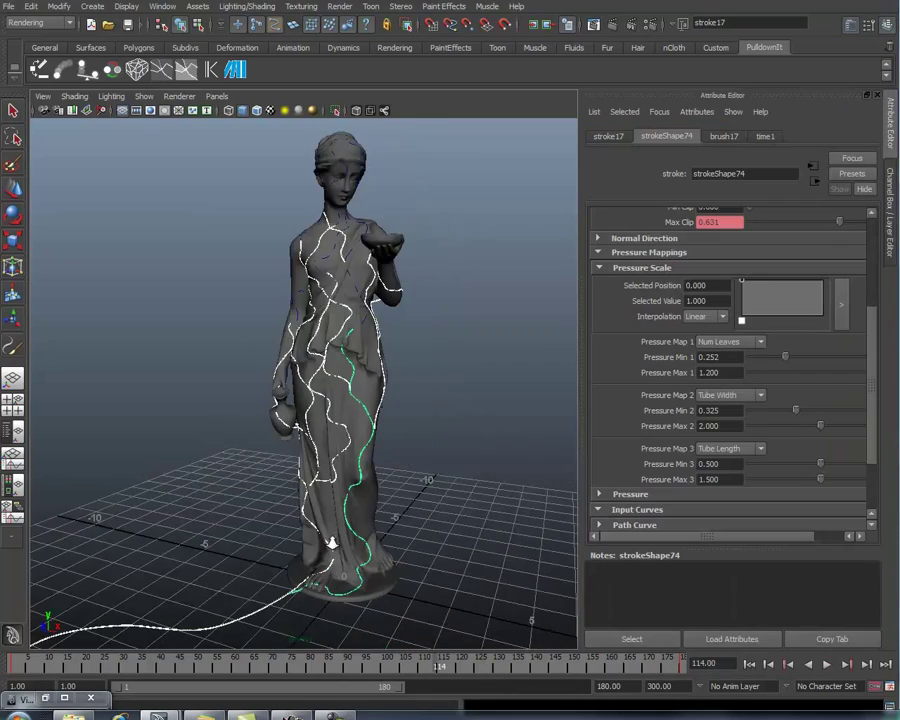
{"action": "right_click_drag", "start_coordinate": [325, 538], "coordinate": [450, 550], "text": "alt"}
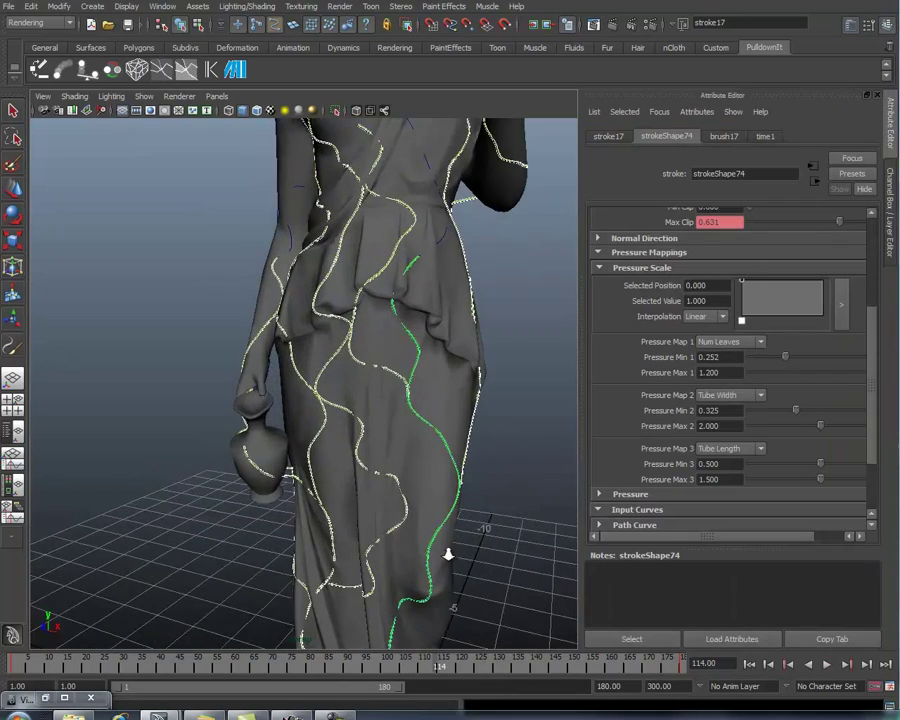
{"action": "mouse_move", "coordinate": [450, 550]}
{"action": "middle_mouse_down", "text": "alt"}
{"action": "mouse_move", "coordinate": [374, 550]}
{"action": "mouse_move", "coordinate": [360, 523]}
{"action": "mouse_move", "coordinate": [412, 458]}
{"action": "middle_mouse_up", "text": "alt"}
{"action": "middle_click_drag", "start_coordinate": [366, 598], "coordinate": [480, 426], "text": "alt"}
{"action": "right_click_drag", "start_coordinate": [307, 508], "coordinate": [435, 531], "text": "alt"}
{"action": "left_click_drag", "start_coordinate": [424, 540], "coordinate": [396, 562], "text": "alt"}
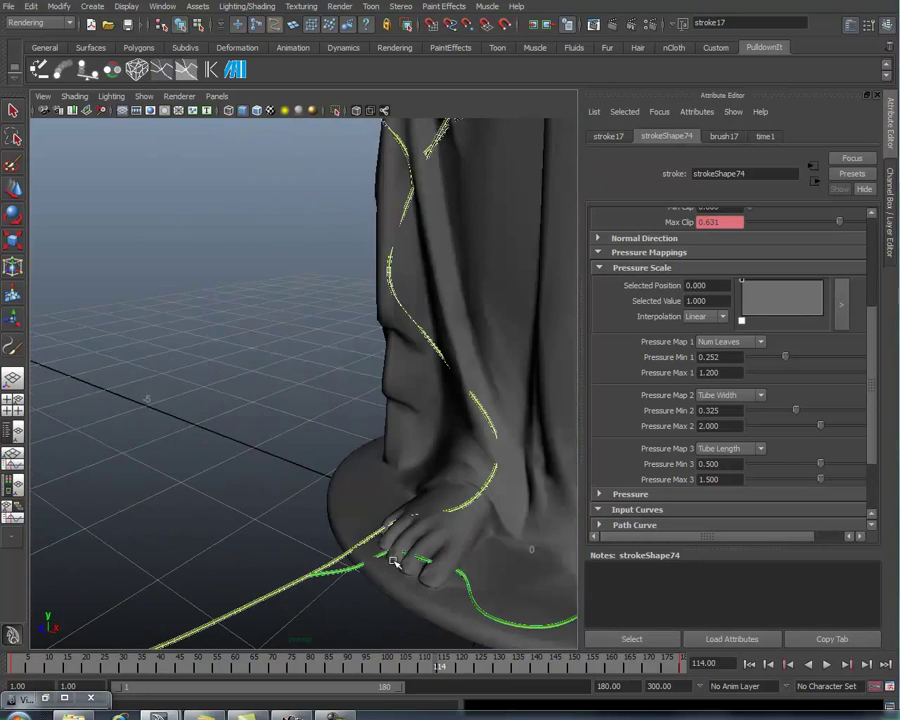
{"action": "middle_click_drag", "start_coordinate": [396, 562], "coordinate": [440, 498], "text": "alt"}
{"action": "left_click_drag", "start_coordinate": [425, 675], "coordinate": [182, 668]}
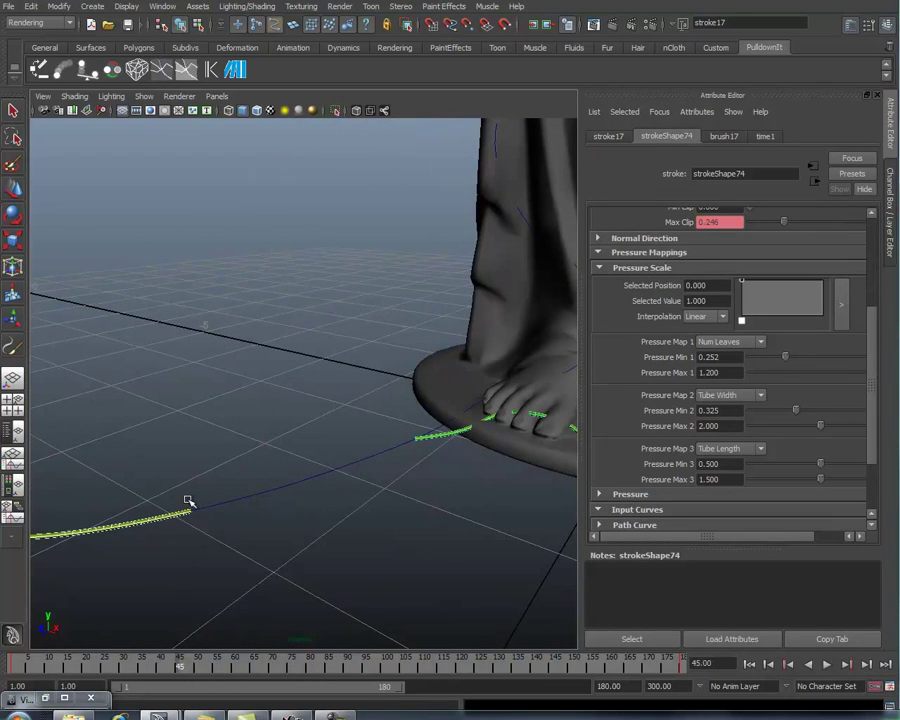
{"action": "mouse_move", "coordinate": [217, 560]}
{"action": "left_mouse_down", "text": "alt"}
{"action": "mouse_move", "coordinate": [249, 556]}
{"action": "mouse_move", "coordinate": [287, 532]}
{"action": "mouse_move", "coordinate": [260, 640]}
{"action": "left_mouse_up", "text": "alt"}
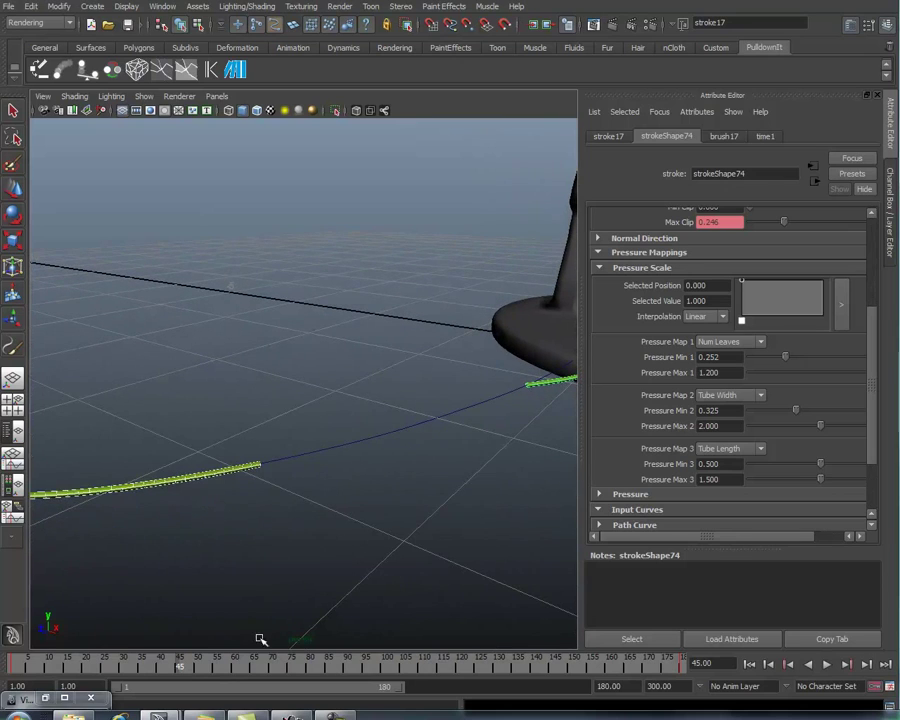
{"action": "mouse_move", "coordinate": [181, 673]}
{"action": "left_mouse_down"}
{"action": "mouse_move", "coordinate": [149, 669]}
{"action": "mouse_move", "coordinate": [193, 672]}
{"action": "left_mouse_up"}
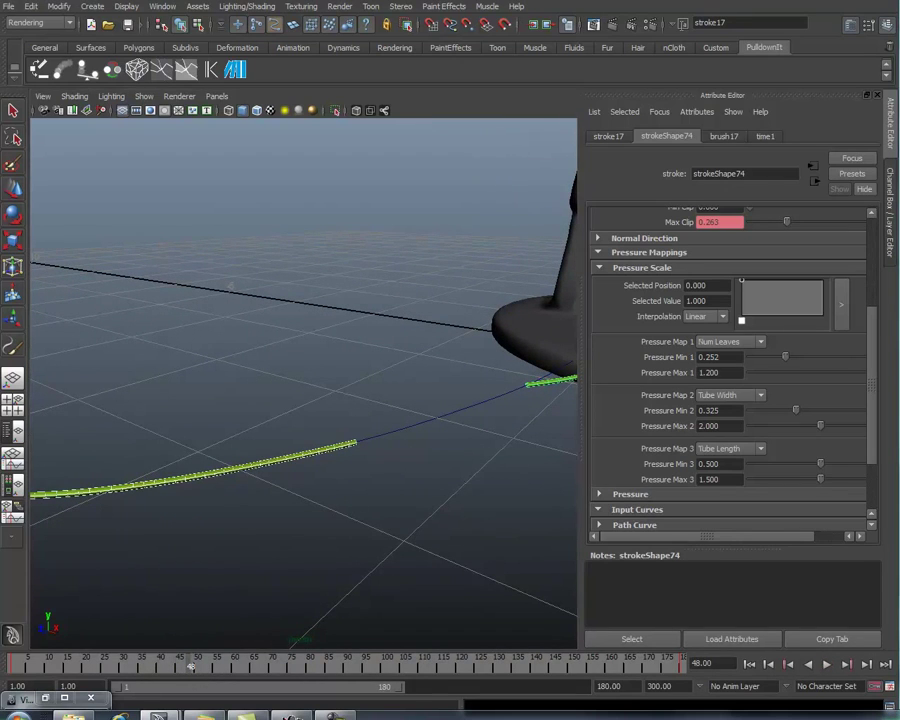
Taper the Pressure Scale ramp of stroke2 to zero at the end, with a 0.86 point at position 0.774.
{"action": "key", "text": "z"}
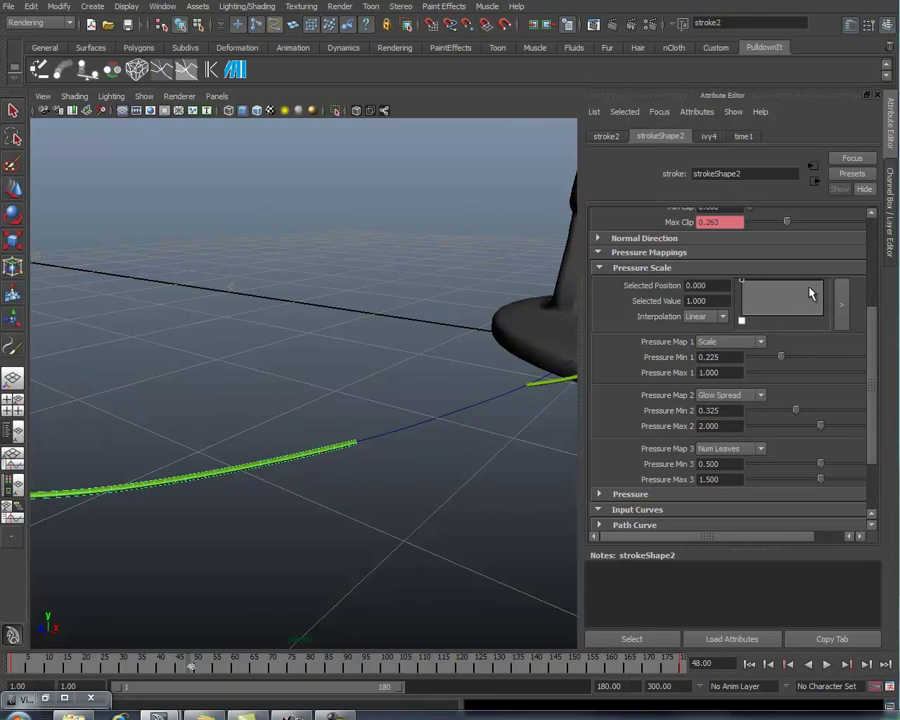
{"action": "left_click", "coordinate": [827, 317]}
{"action": "mouse_move", "coordinate": [819, 316]}
{"action": "left_mouse_down"}
{"action": "mouse_move", "coordinate": [821, 292]}
{"action": "mouse_move", "coordinate": [810, 287]}
{"action": "mouse_move", "coordinate": [817, 292]}
{"action": "left_mouse_up"}
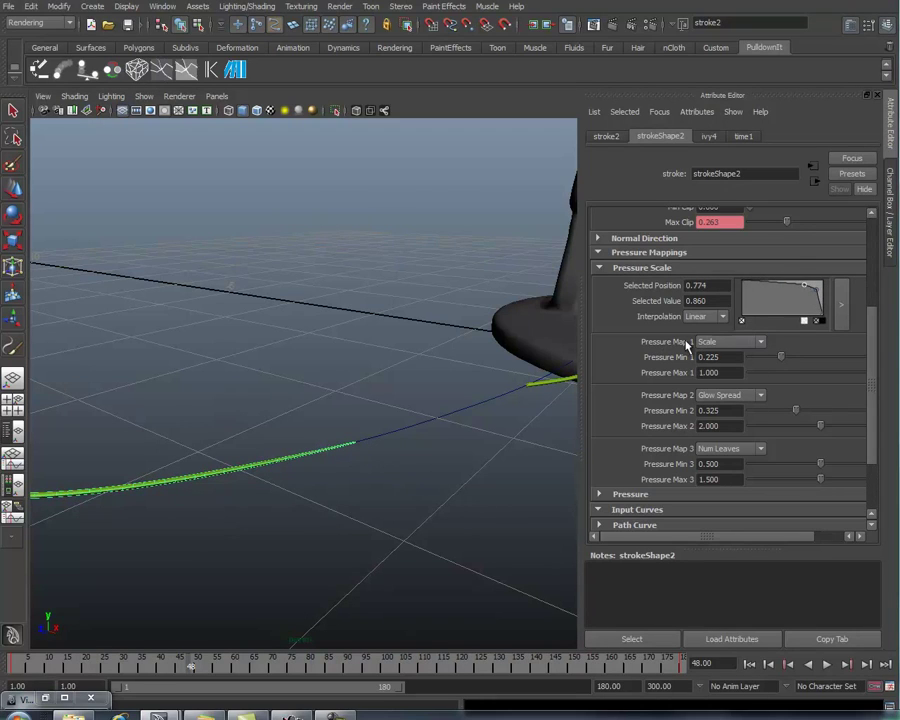
Turn off Pressure Map 2 and Pressure Map 3 on stroke2, check its tapered tip and deselect it.
{"action": "left_click", "coordinate": [707, 396]}
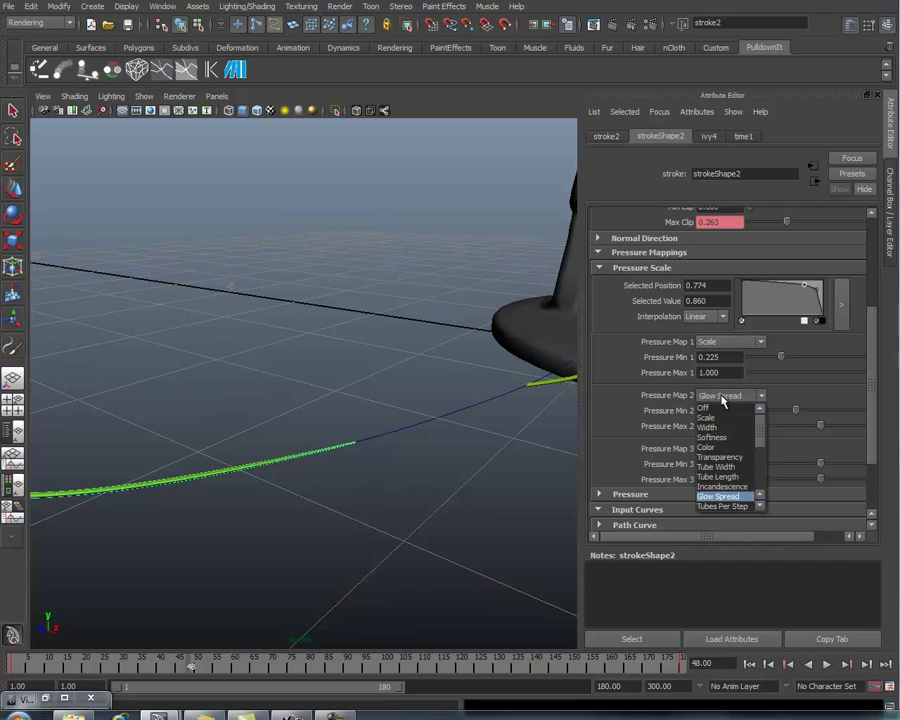
{"action": "left_click", "coordinate": [710, 402]}
{"action": "left_click", "coordinate": [734, 450]}
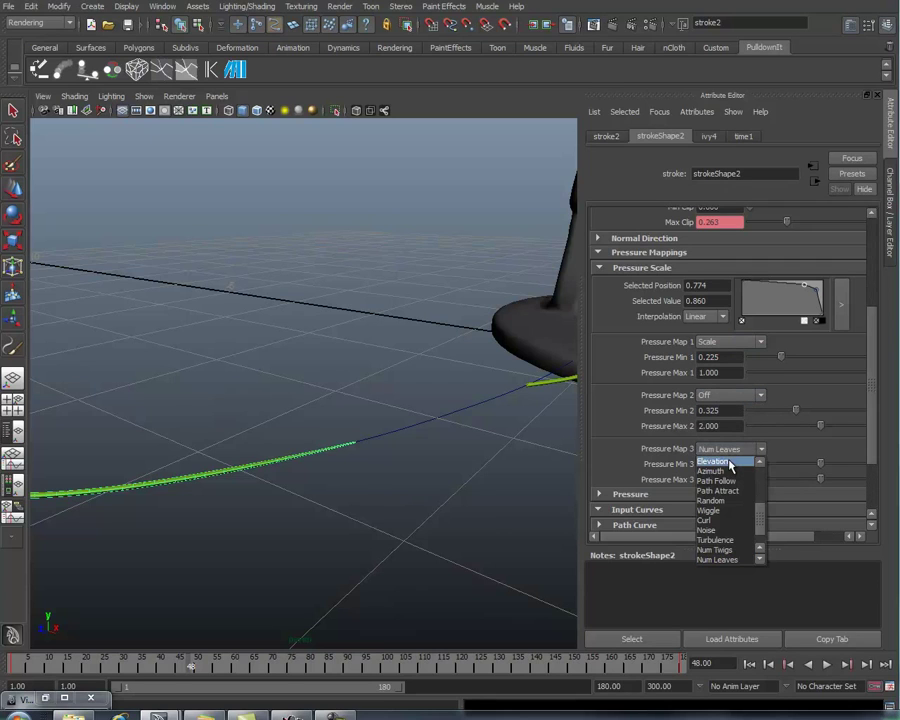
{"action": "left_click", "coordinate": [758, 505]}
{"action": "left_click", "coordinate": [735, 449]}
{"action": "scroll", "coordinate": [755, 500], "scroll_direction": "up", "scroll_amount": 5}
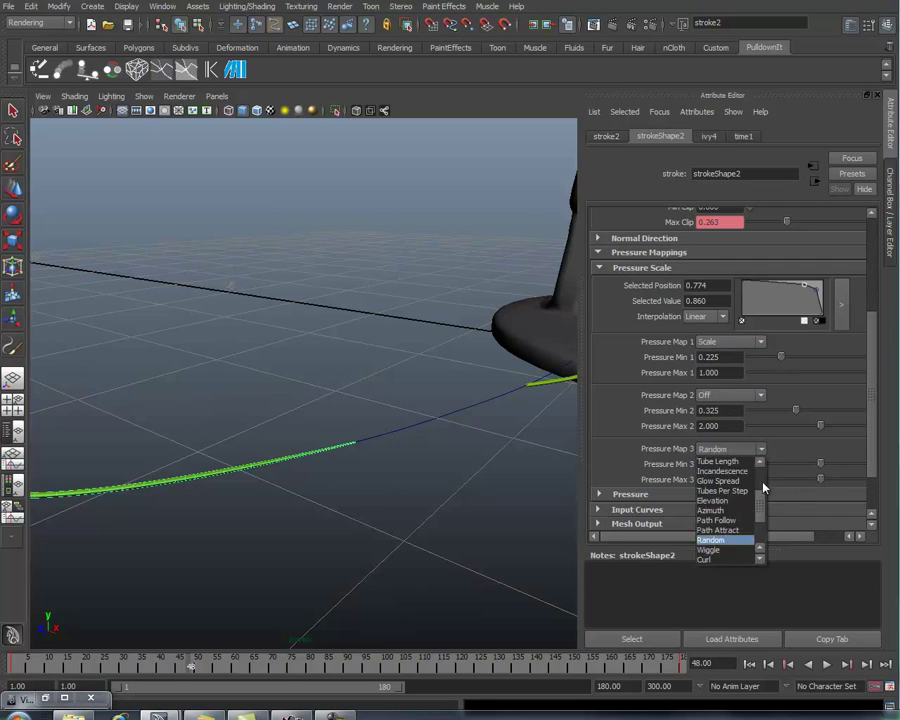
{"action": "left_click", "coordinate": [735, 459]}
{"action": "right_click_drag", "start_coordinate": [295, 461], "coordinate": [327, 460], "text": "alt"}
{"action": "middle_click_drag", "start_coordinate": [350, 525], "coordinate": [398, 462], "text": "alt"}
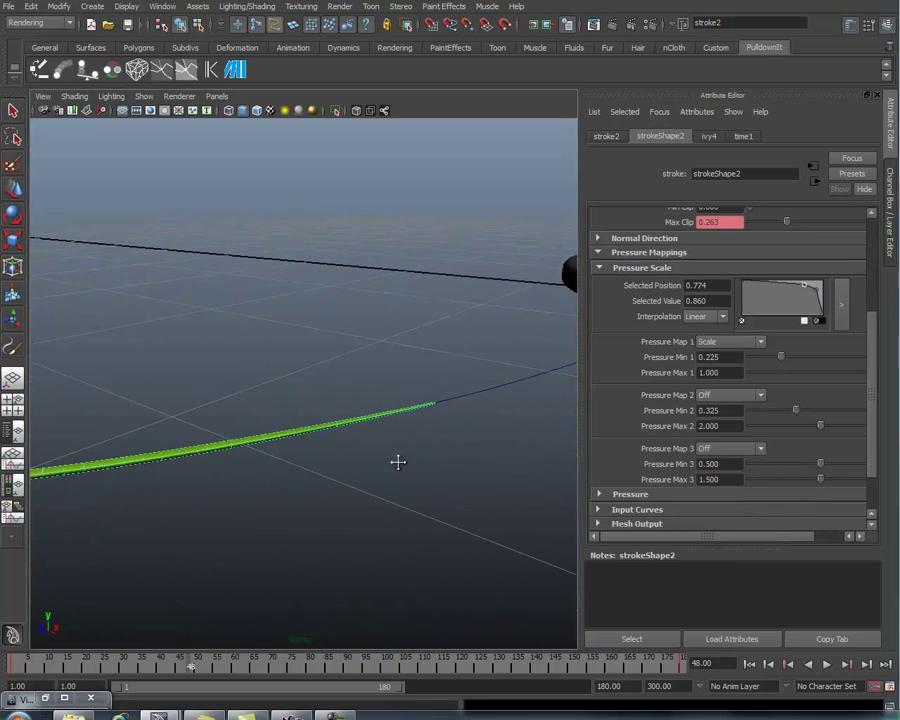
{"action": "right_click_drag", "start_coordinate": [398, 462], "coordinate": [382, 463], "text": "alt"}
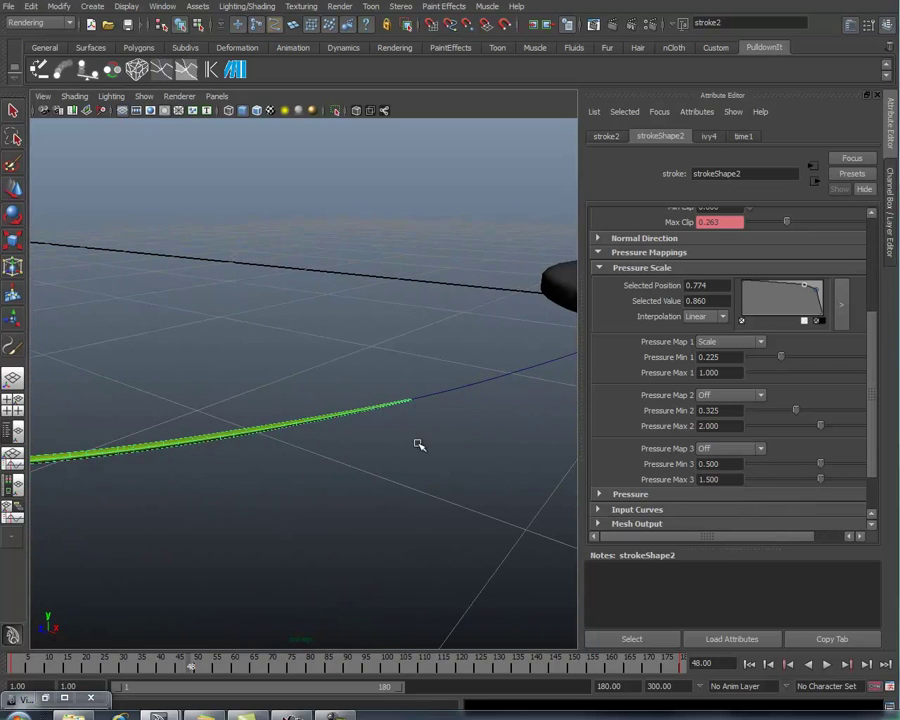
{"action": "left_click", "coordinate": [419, 445]}
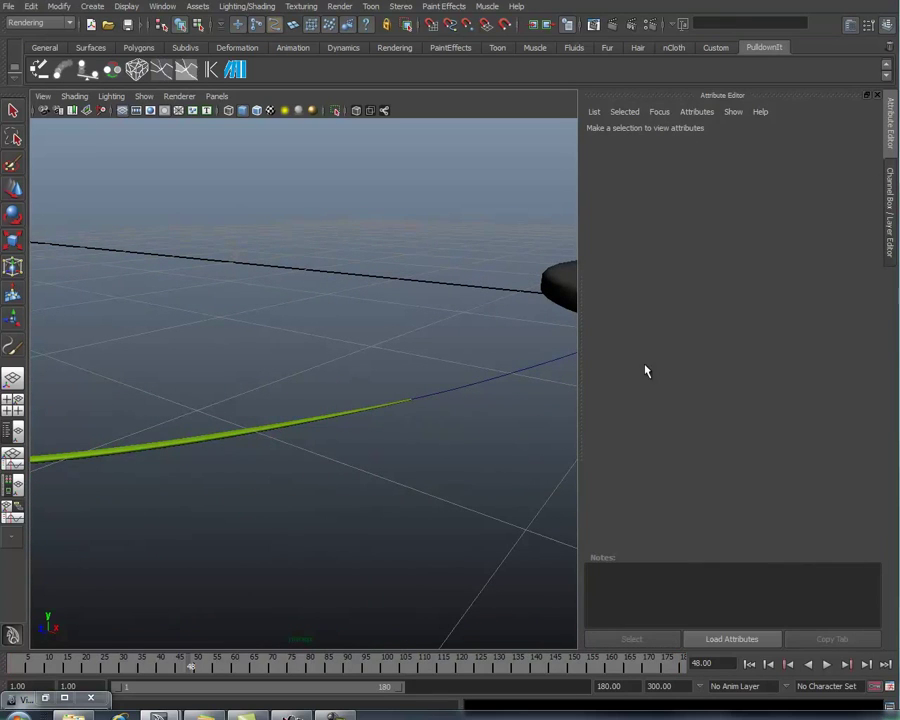
Select stroke10 at the statue's foot and taper its Pressure Scale ramp, with a 0.88 point at position 0.817.
{"action": "middle_click_drag", "start_coordinate": [515, 400], "coordinate": [429, 423], "text": "alt"}
{"action": "right_click_drag", "start_coordinate": [429, 423], "coordinate": [450, 382], "text": "alt"}
{"action": "middle_click_drag", "start_coordinate": [450, 382], "coordinate": [400, 468], "text": "alt"}
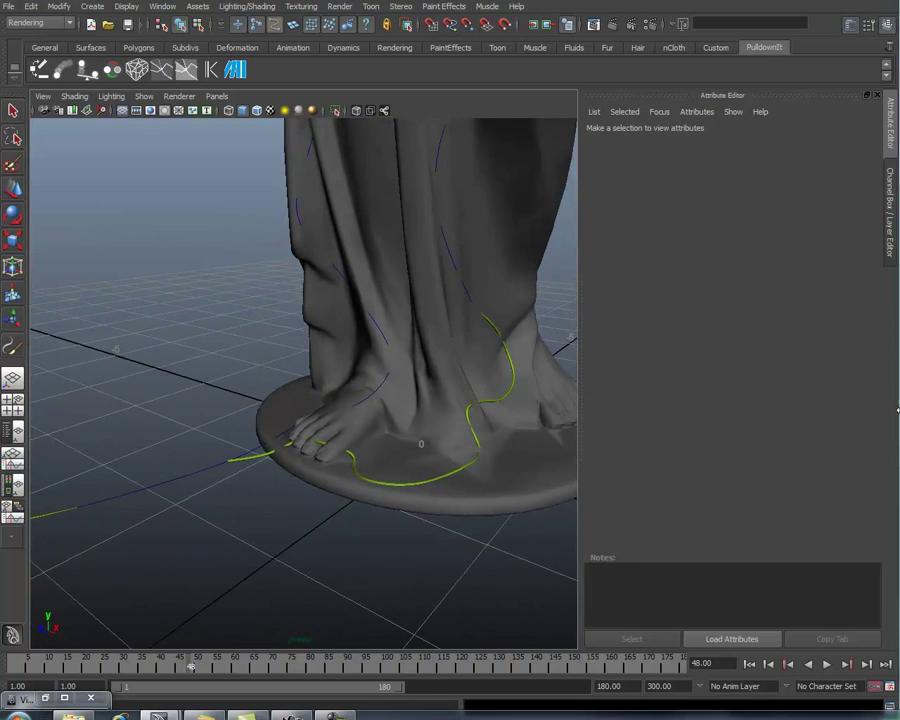
{"action": "left_click", "coordinate": [390, 393]}
{"action": "mouse_move", "coordinate": [817, 292]}
{"action": "left_mouse_down"}
{"action": "mouse_move", "coordinate": [826, 328]}
{"action": "mouse_move", "coordinate": [820, 290]}
{"action": "left_mouse_up"}
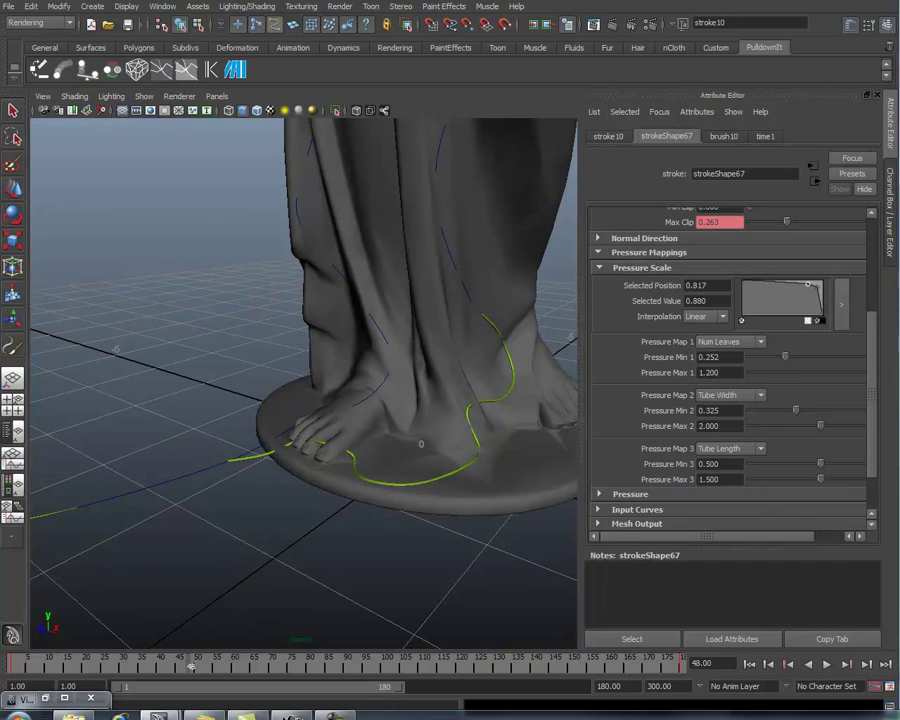
Set stroke10's Pressure Map 1 to Scale and turn off Pressure Map 2 and Pressure Map 3.
{"action": "left_click", "coordinate": [722, 346]}
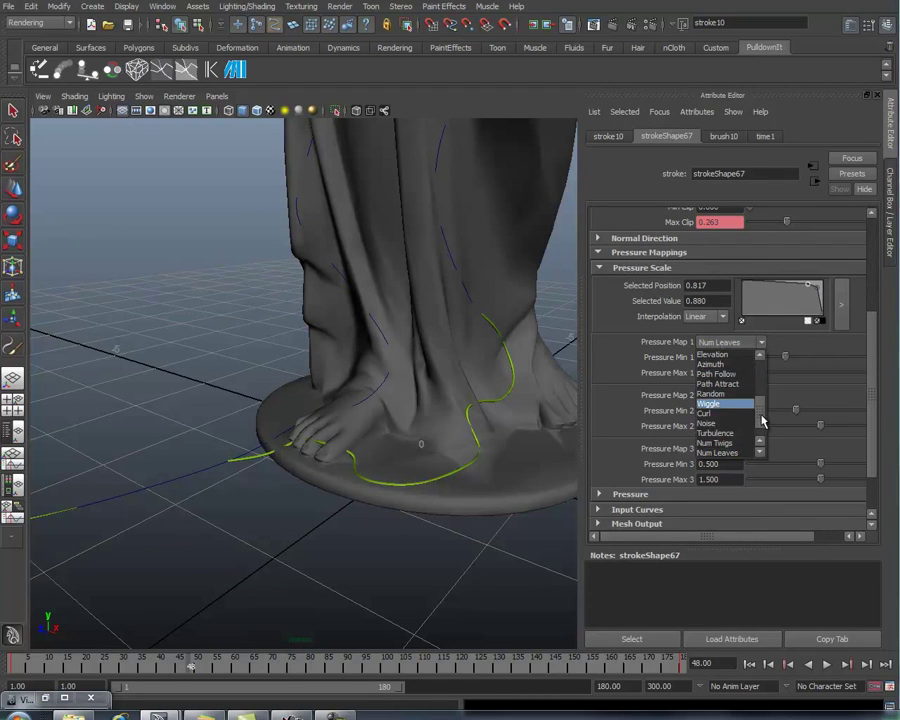
{"action": "left_click_drag", "start_coordinate": [759, 418], "coordinate": [762, 377]}
{"action": "left_click", "coordinate": [706, 364]}
{"action": "left_click", "coordinate": [730, 396]}
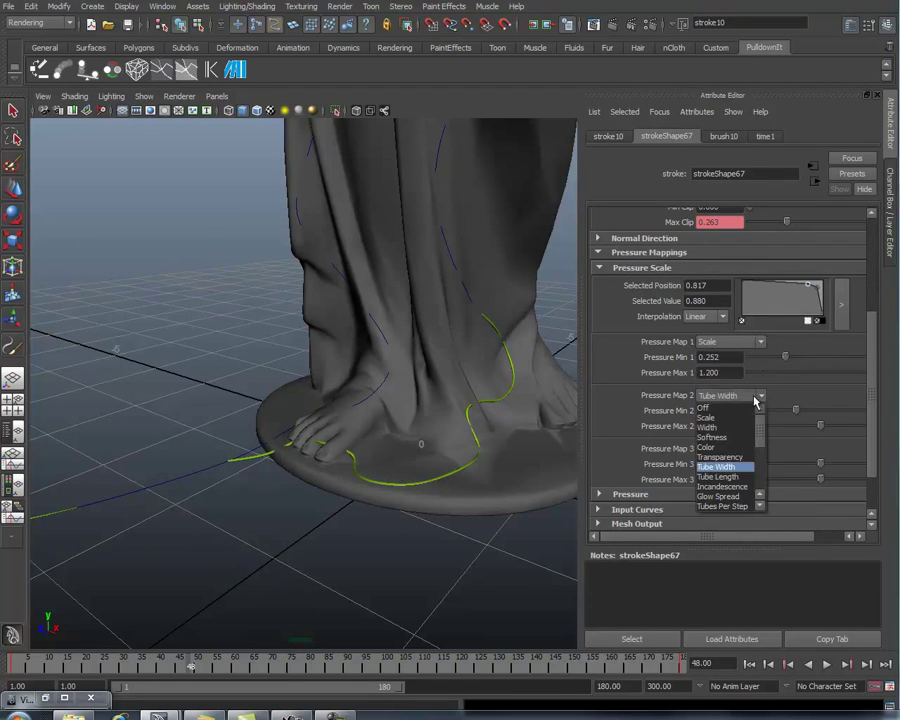
{"action": "left_click", "coordinate": [741, 412]}
{"action": "left_click", "coordinate": [730, 449]}
{"action": "left_click", "coordinate": [722, 460]}
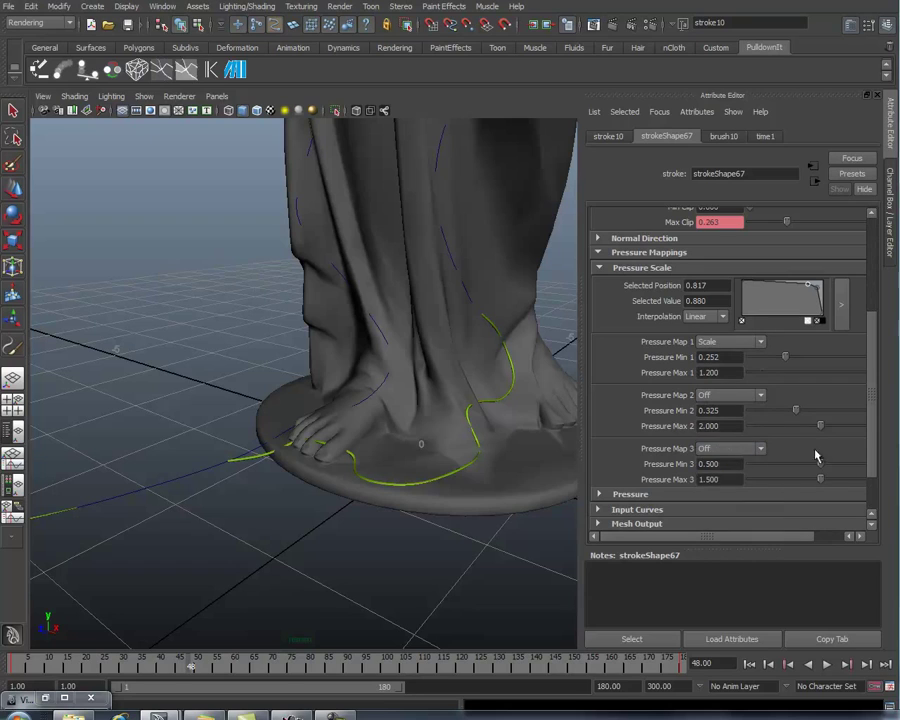
On stroke11, set Pressure Map 1 to Scale, turn off Pressure Maps 2 and 3, and taper the Pressure Scale ramp at its end.
{"action": "left_click", "coordinate": [751, 342]}
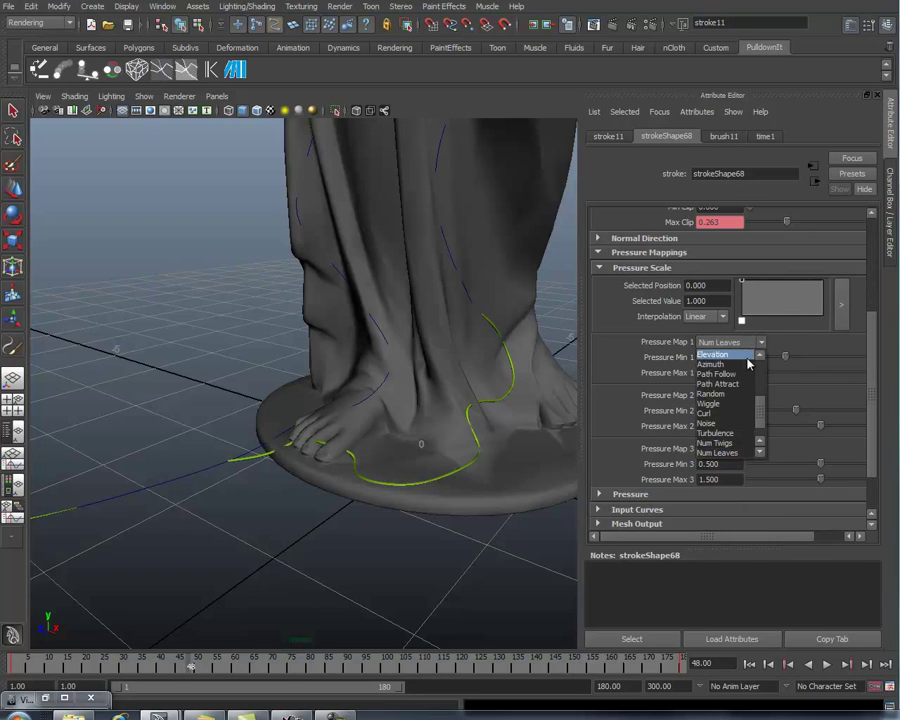
{"action": "left_click_drag", "start_coordinate": [759, 408], "coordinate": [766, 370]}
{"action": "left_click", "coordinate": [706, 355]}
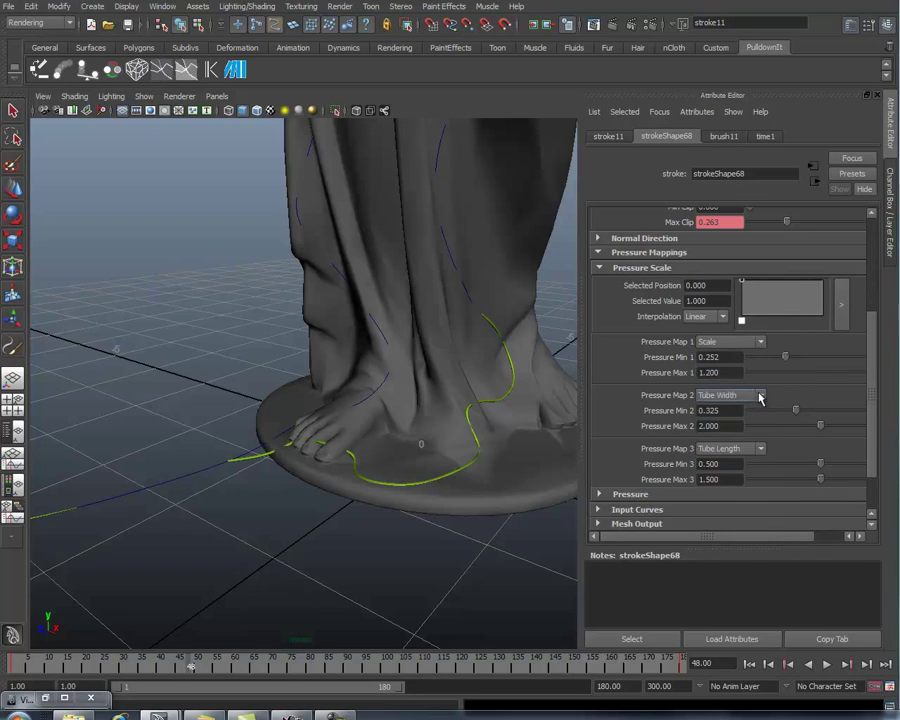
{"action": "left_click", "coordinate": [759, 398]}
{"action": "left_click", "coordinate": [752, 411]}
{"action": "left_click", "coordinate": [760, 449]}
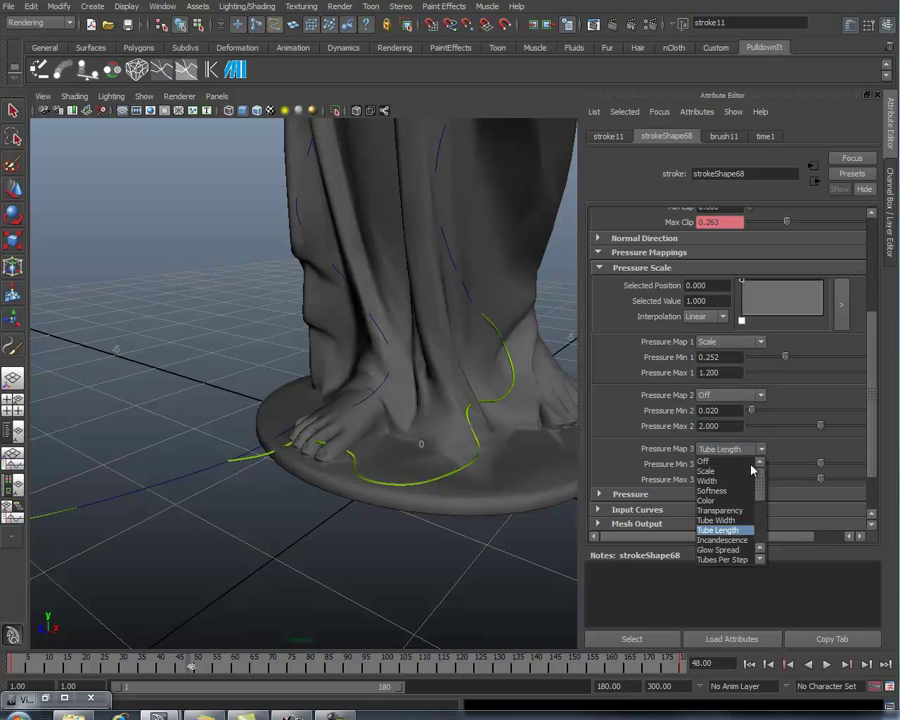
{"action": "left_click", "coordinate": [749, 461]}
{"action": "left_click_drag", "start_coordinate": [801, 293], "coordinate": [824, 318]}
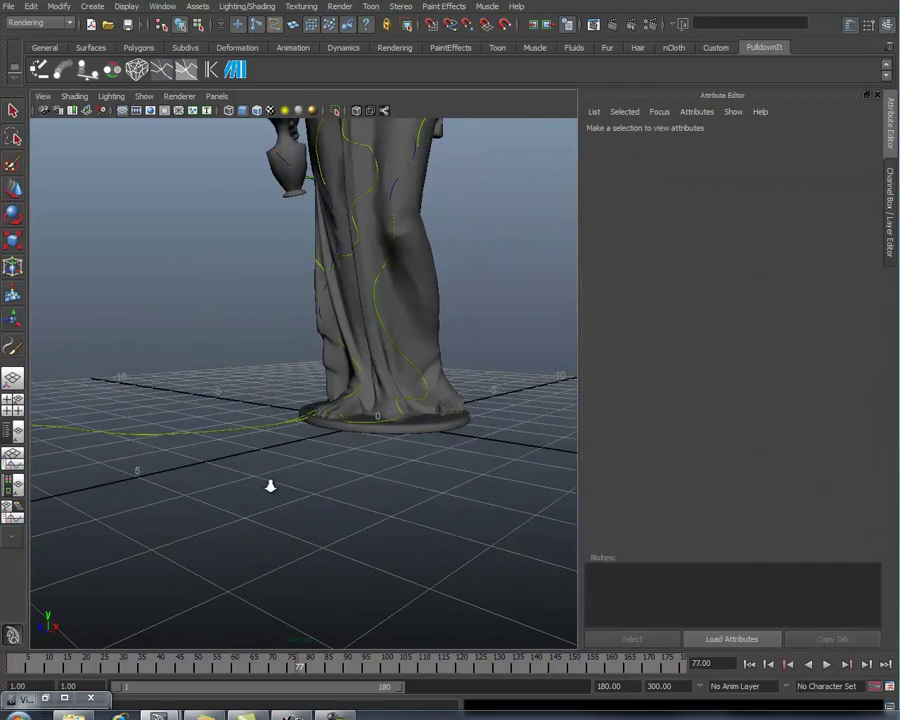
Play back the stem growth over the whole statue and unhide the Leaves group to view the full ivy.
{"action": "middle_click_drag", "start_coordinate": [270, 486], "coordinate": [388, 538], "text": "alt"}
{"action": "scroll", "coordinate": [386, 486], "scroll_direction": "down", "scroll_amount": 3}
{"action": "middle_click_drag", "start_coordinate": [396, 473], "coordinate": [380, 508], "text": "alt"}
{"action": "left_click_drag", "start_coordinate": [380, 508], "coordinate": [400, 508], "text": "alt"}
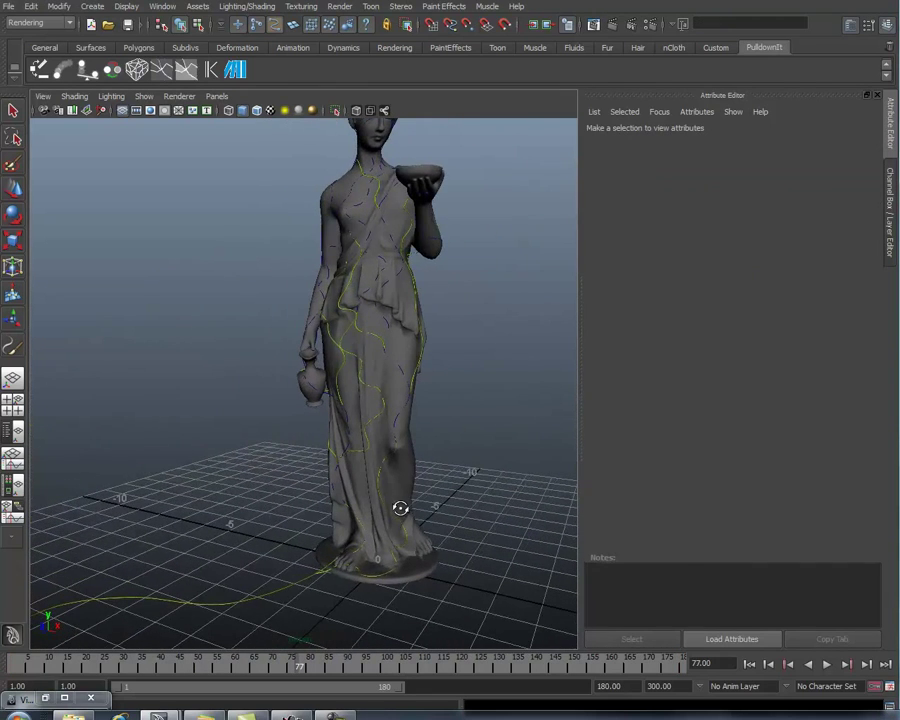
{"action": "middle_click_drag", "start_coordinate": [440, 496], "coordinate": [414, 538], "text": "alt"}
{"action": "key", "text": "alt+v"}
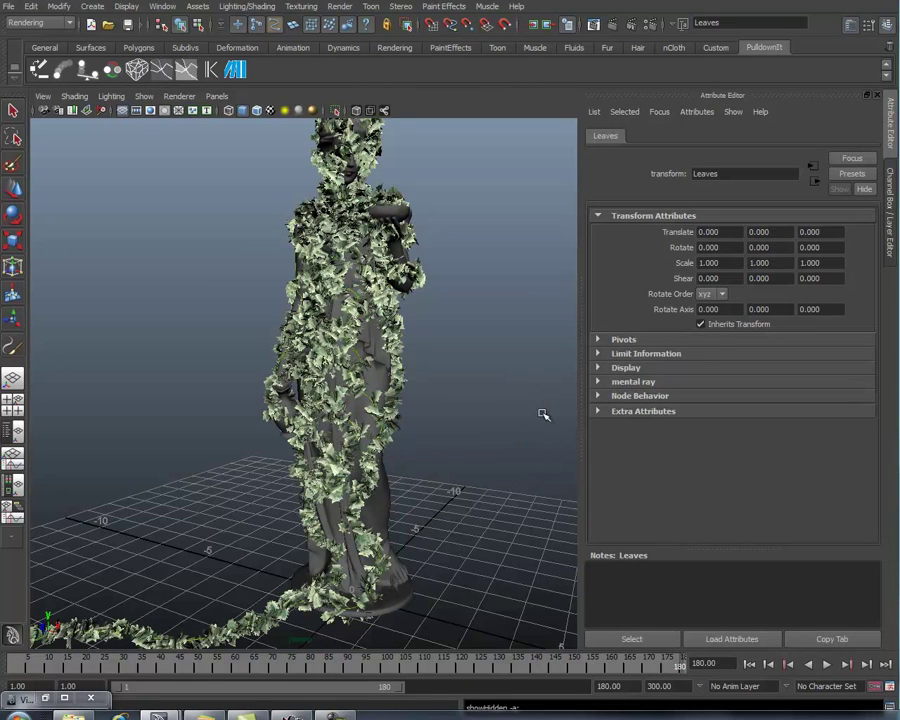
{"action": "left_click_drag", "start_coordinate": [441, 460], "coordinate": [478, 476], "text": "alt"}
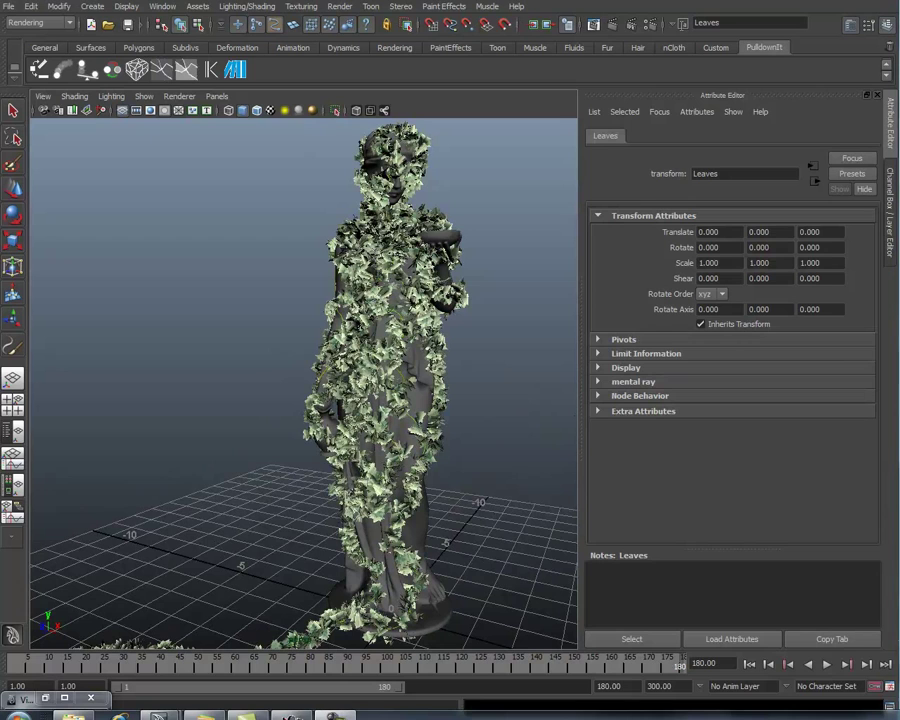
Switch to FCheck and play the VineGrowth_02 image sequence to review the finished ivy growth.
{"action": "left_click", "coordinate": [290, 715]}
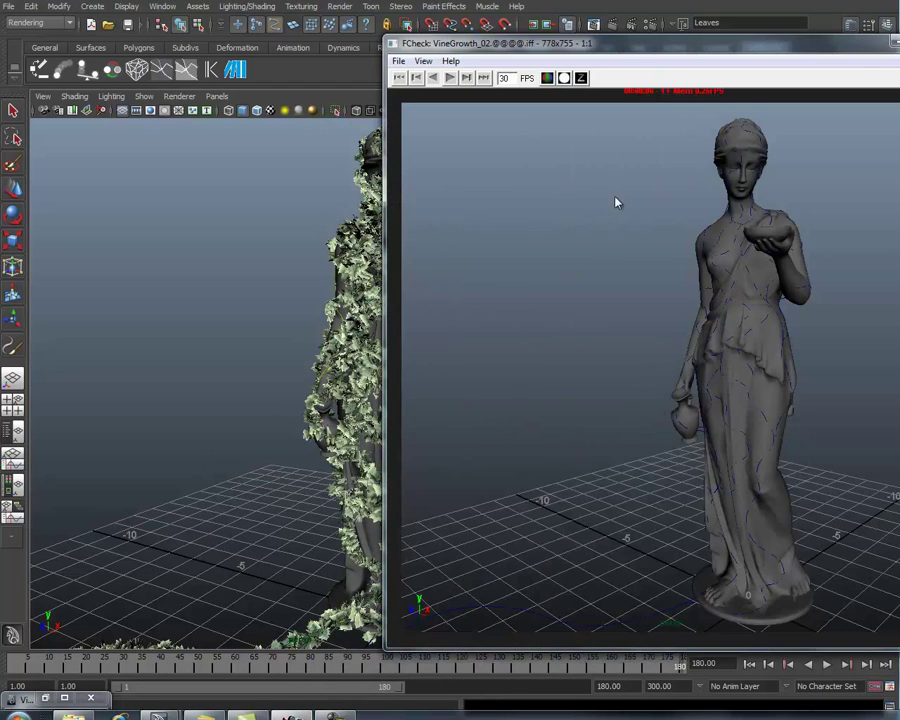
{"action": "left_click_drag", "start_coordinate": [632, 53], "coordinate": [374, 47]}
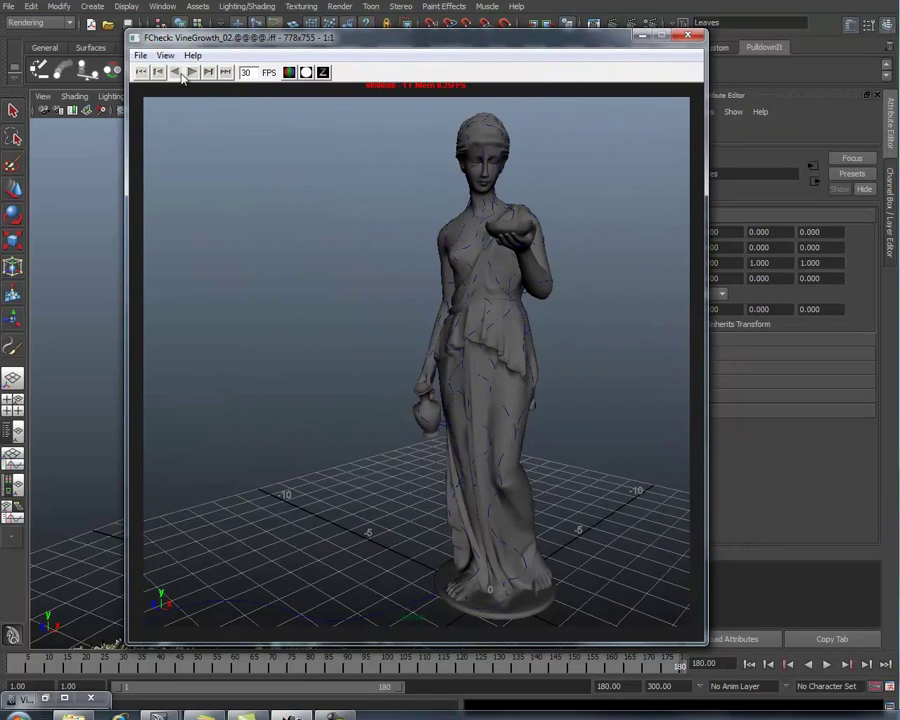
{"action": "left_click", "coordinate": [190, 72]}
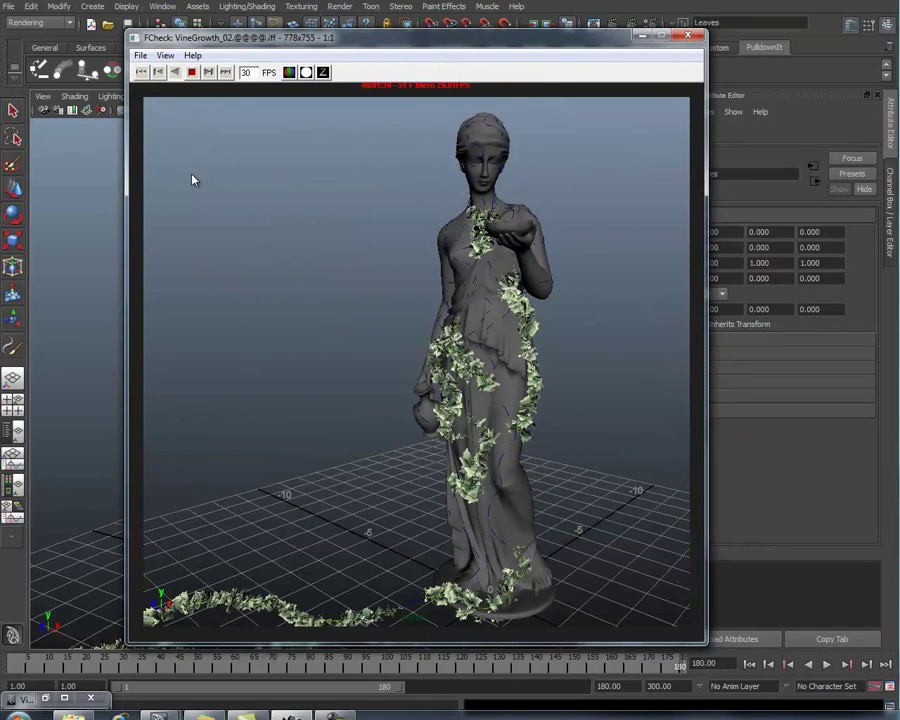